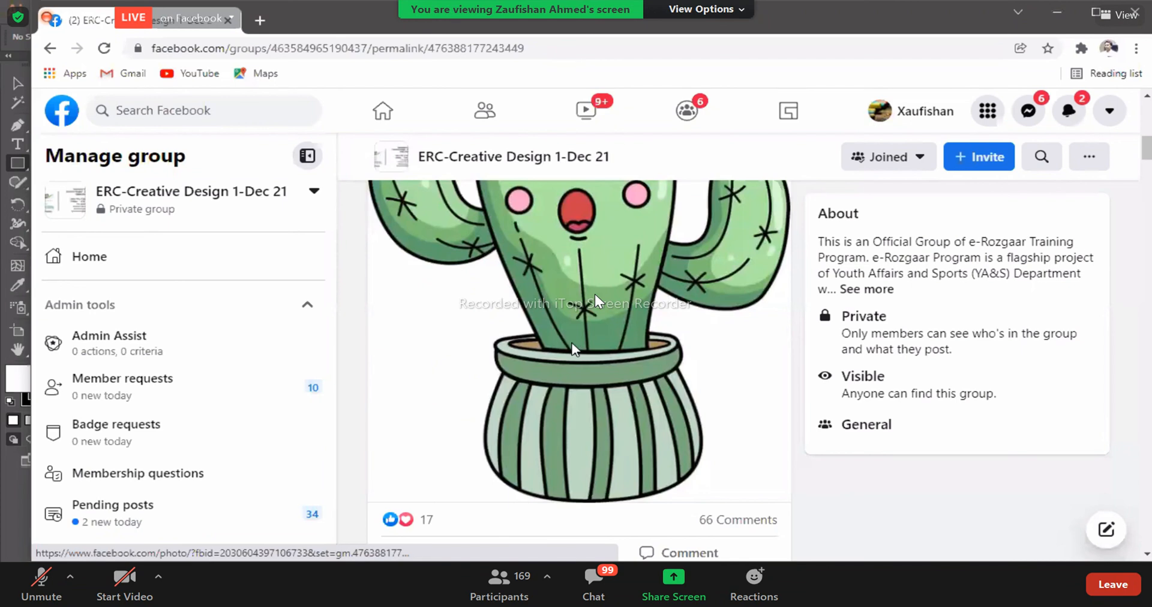
- Review the cactus drawings and feedback posted in the comments under the group's assignment post
{"action": "scroll", "coordinate": [466, 414], "scroll_direction": "down", "scroll_amount": 6}
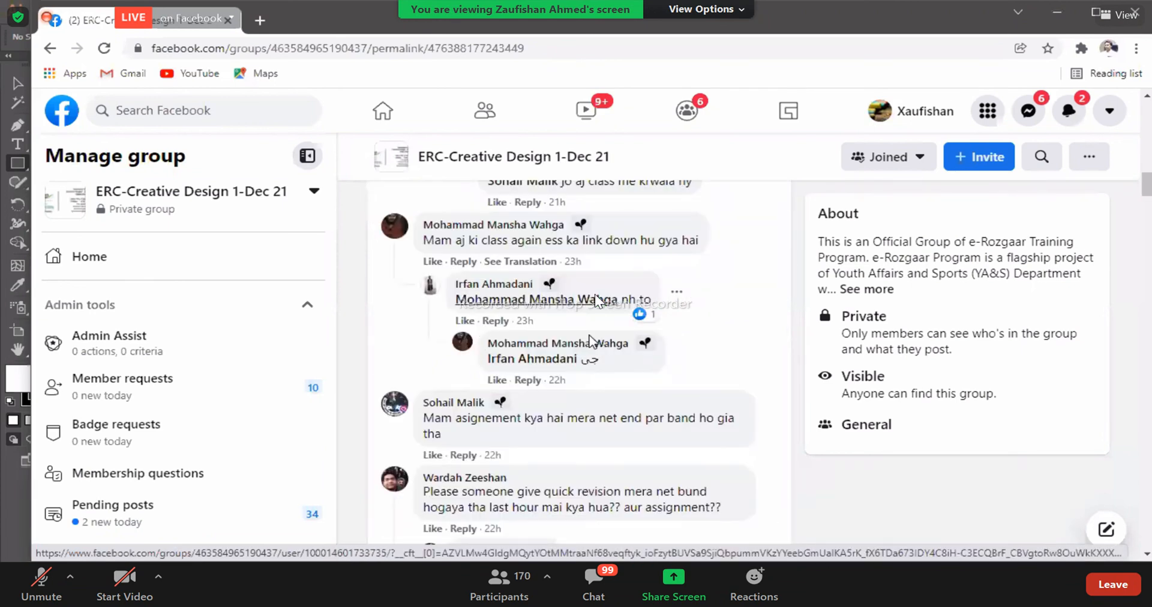
{"action": "scroll", "coordinate": [591, 341], "scroll_direction": "up", "scroll_amount": 5}
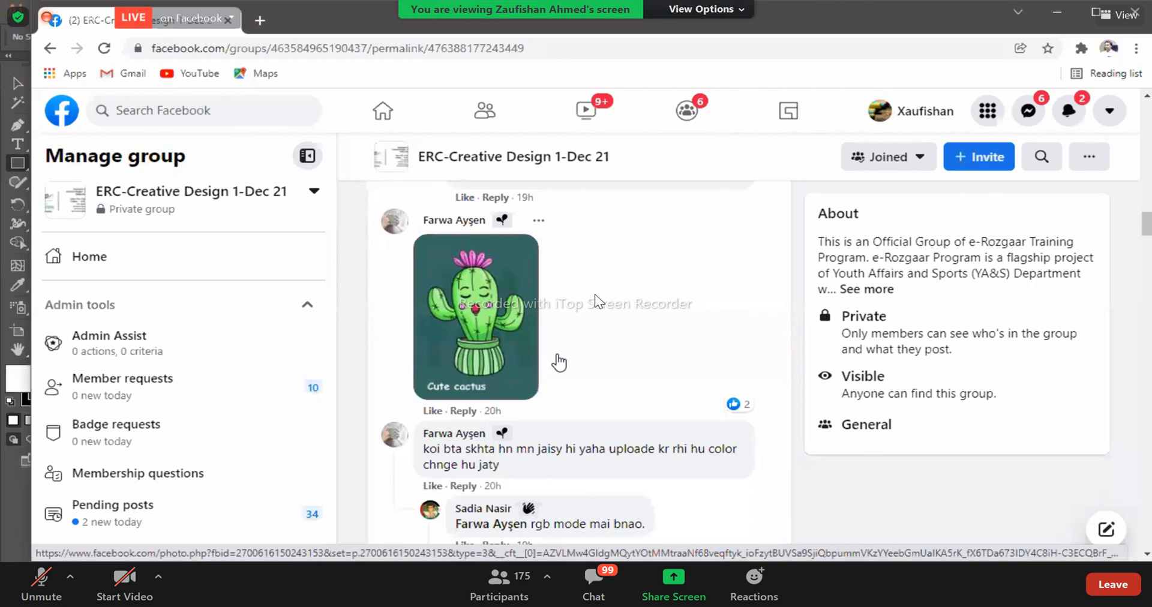
{"action": "scroll", "coordinate": [600, 363], "scroll_direction": "down", "scroll_amount": 3}
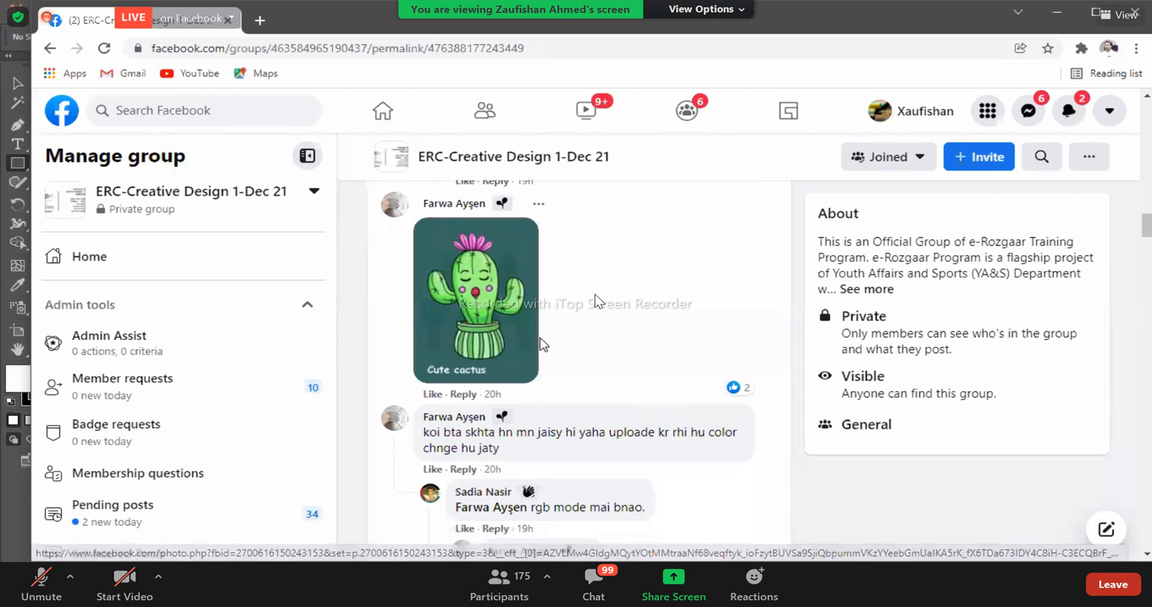
{"action": "scroll", "coordinate": [601, 363], "scroll_direction": "down", "scroll_amount": 2}
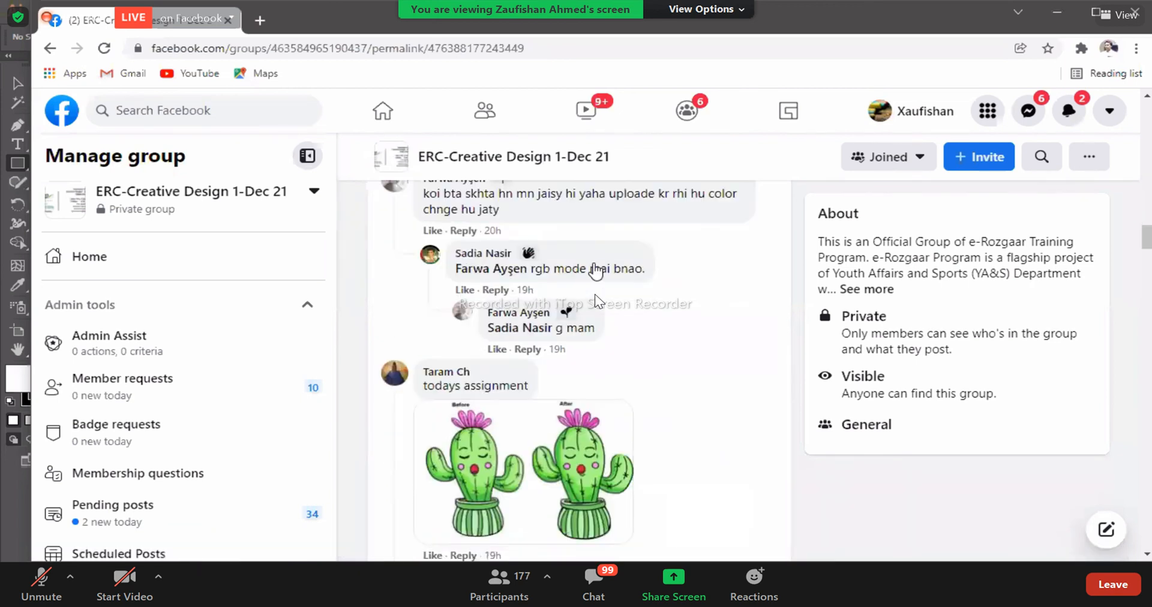
{"action": "scroll", "coordinate": [558, 480], "scroll_direction": "down", "scroll_amount": 4}
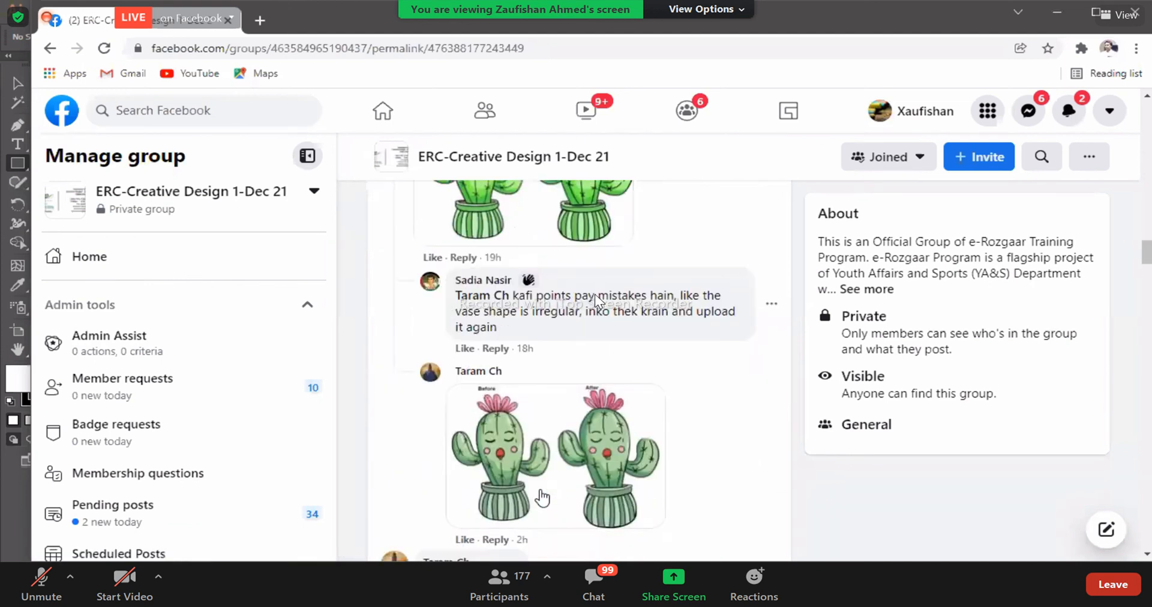
{"action": "scroll", "coordinate": [542, 498], "scroll_direction": "up", "scroll_amount": 1}
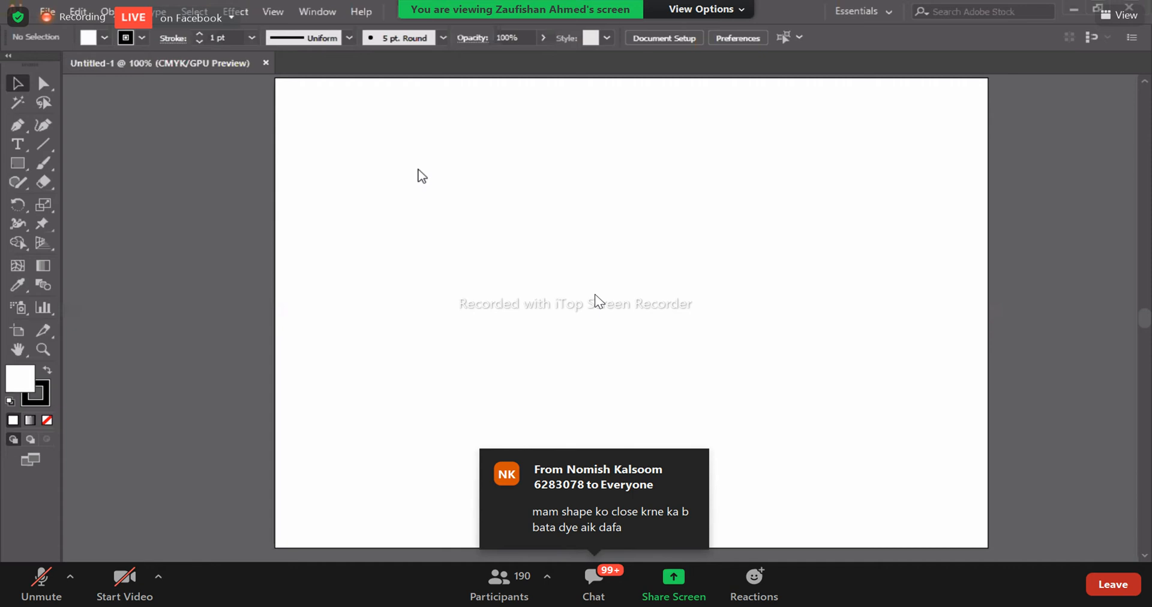
- Create a new RGB document with pixels as units, 1280 px wide and 769 px high
{"action": "key", "text": "ctrl+n"}
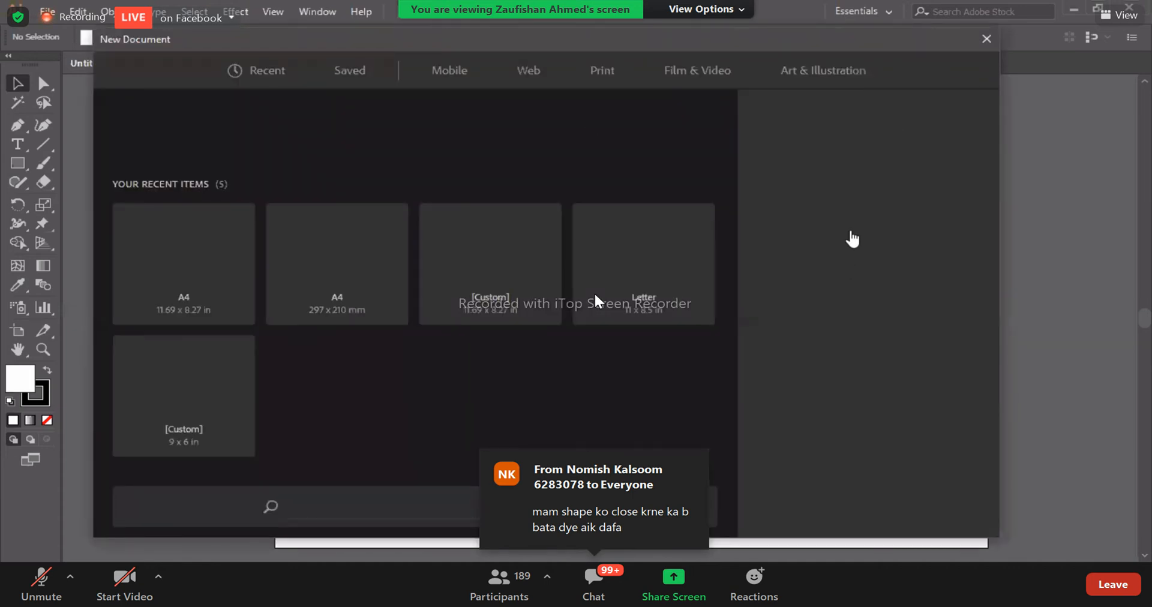
{"action": "left_click", "coordinate": [840, 183]}
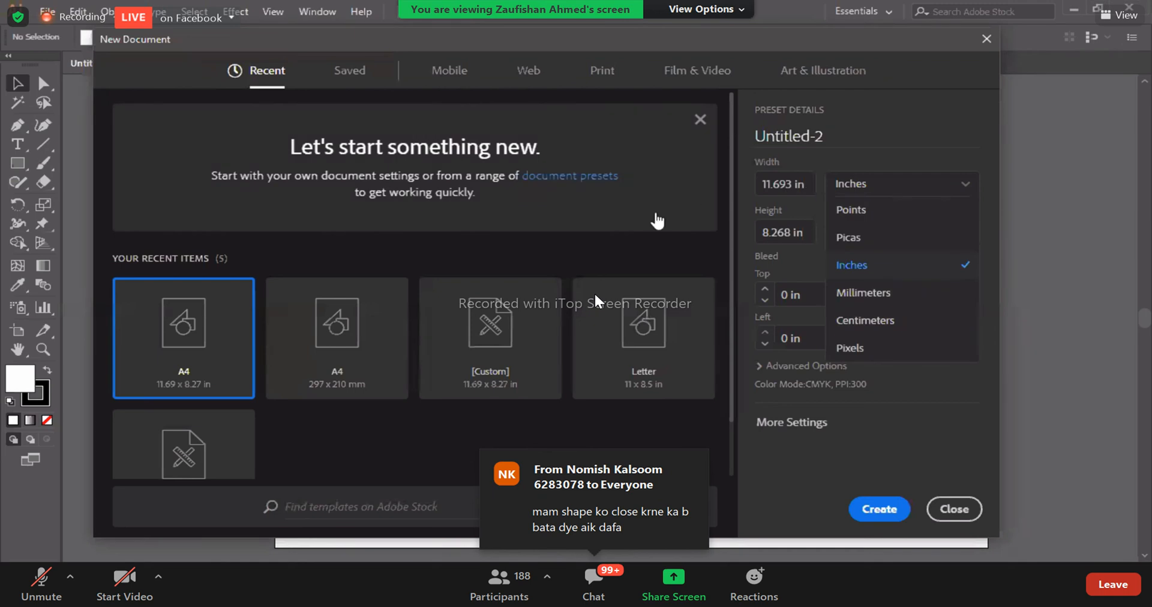
{"action": "left_click", "coordinate": [850, 348]}
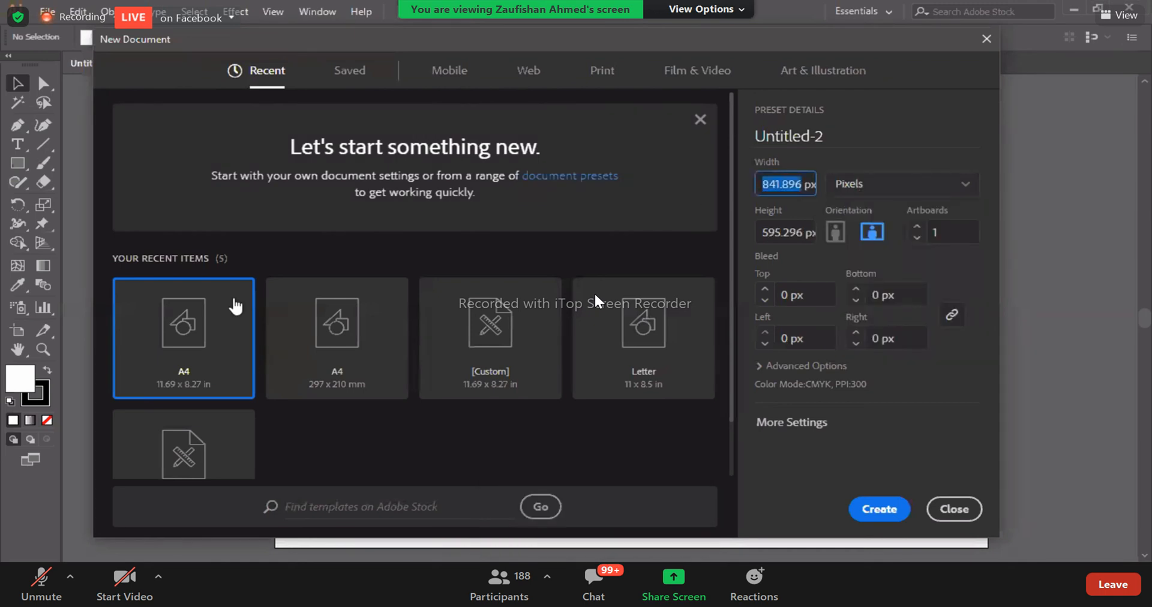
{"action": "type", "text": "128"}
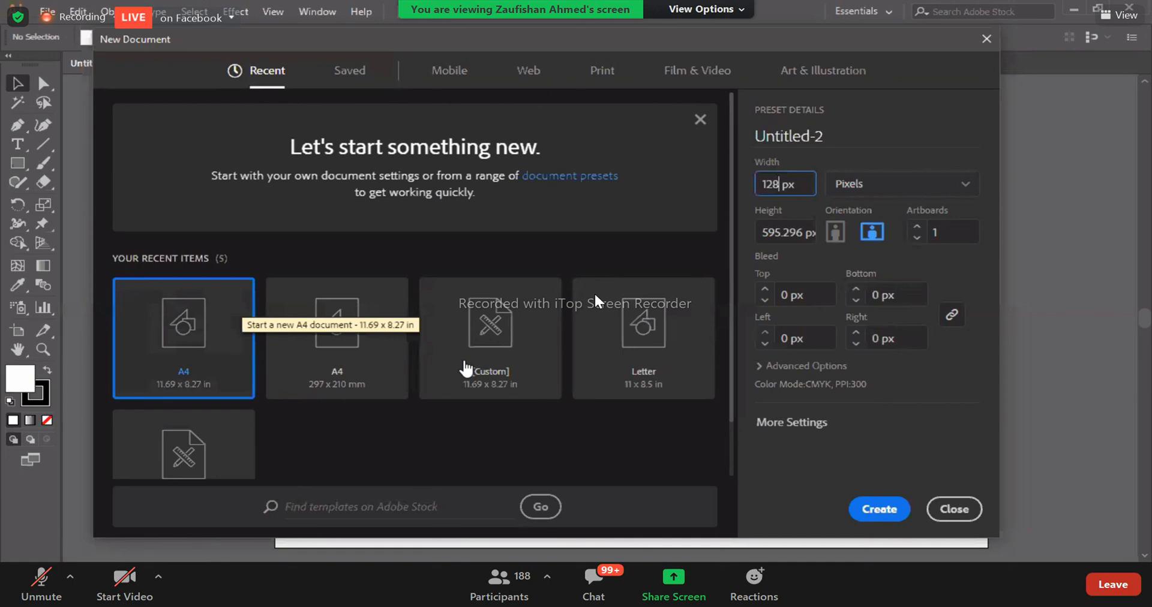
{"action": "type", "text": "0"}
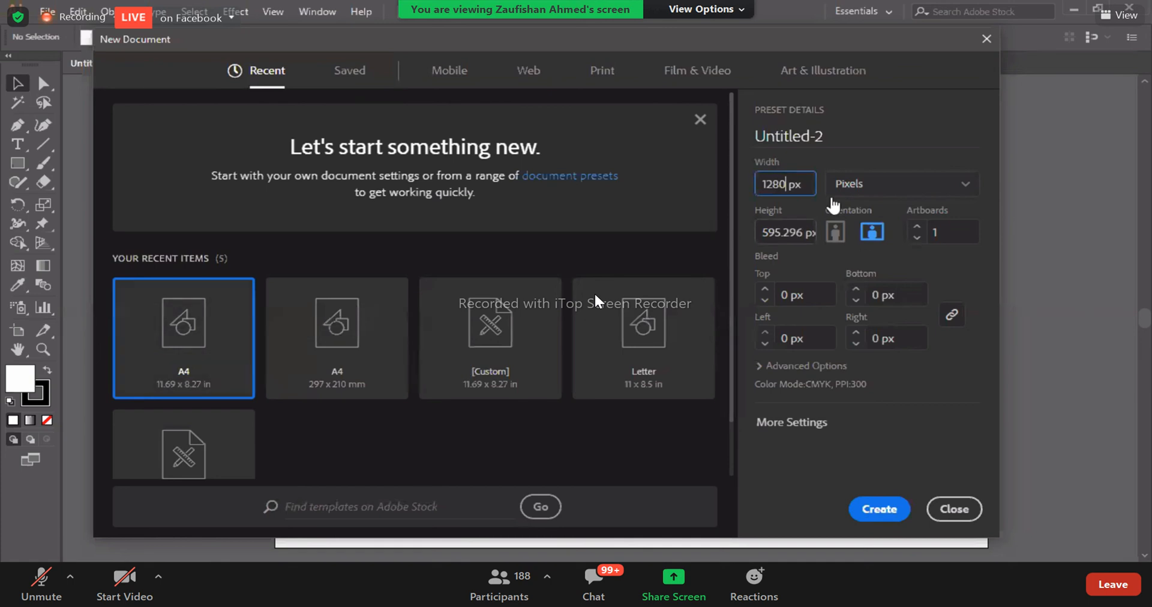
{"action": "key", "text": "Tab"}
{"action": "type", "text": "7"}
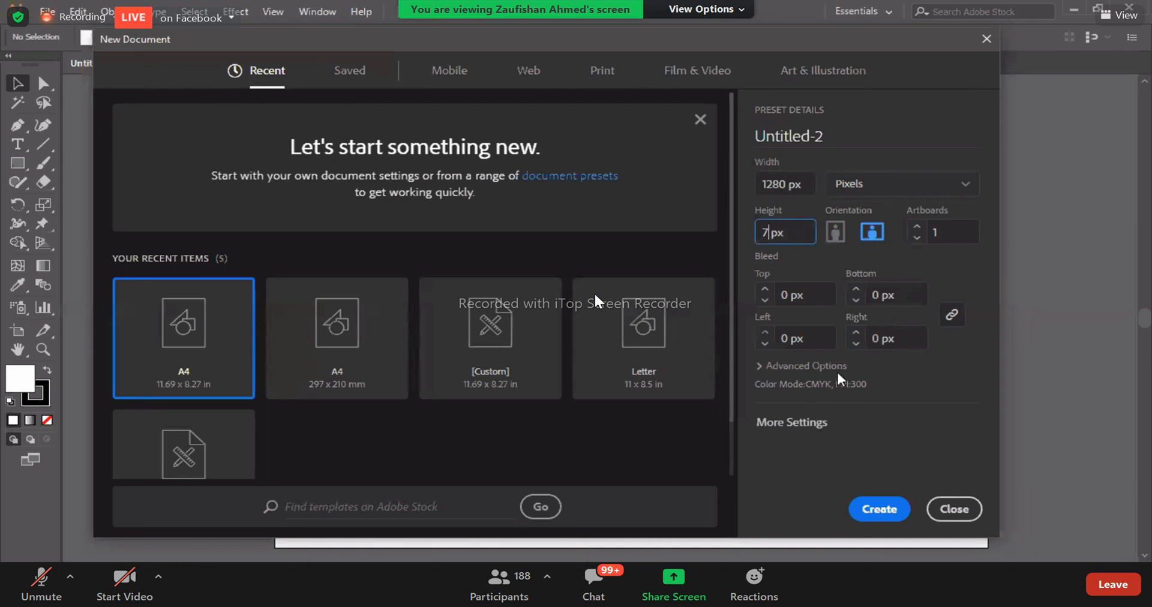
{"action": "type", "text": "69"}
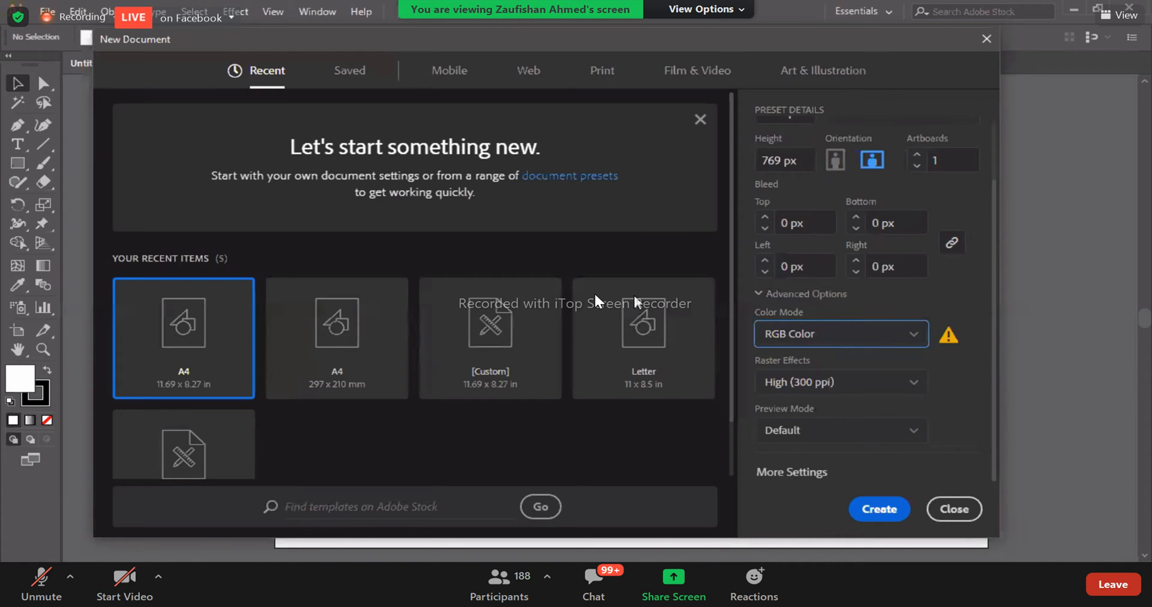
{"action": "key", "text": "Return"}
{"action": "scroll", "coordinate": [702, 257], "scroll_direction": "down", "scroll_amount": 2}
{"action": "key", "text": "ctrl+minus"}
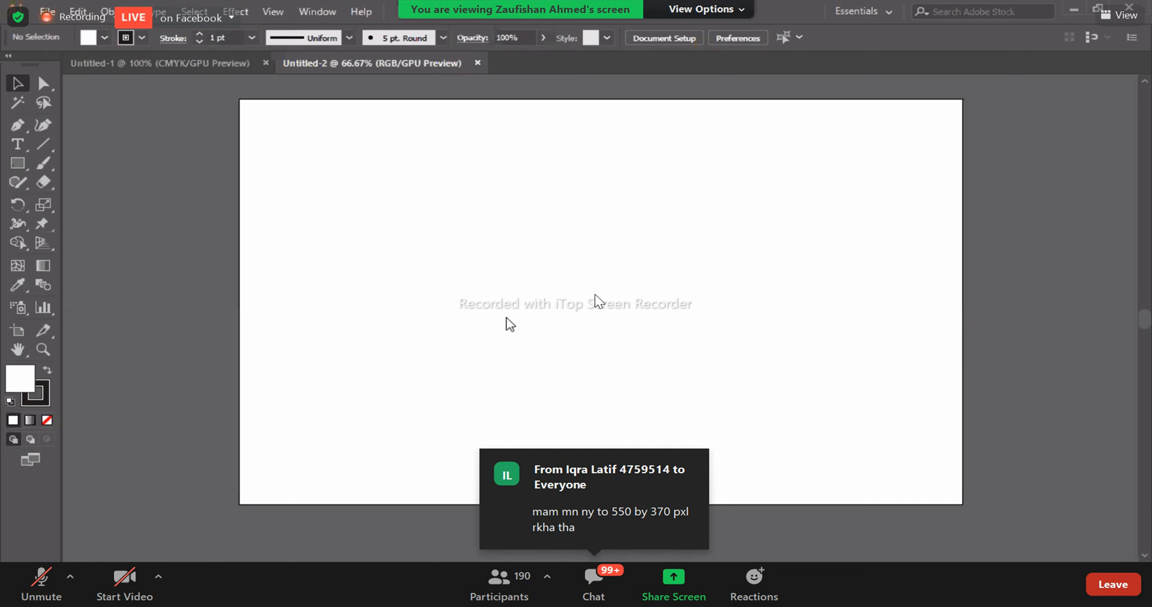
- Open Untitled-1.ai from the Downloads folder
{"action": "key", "text": "ctrl+o"}
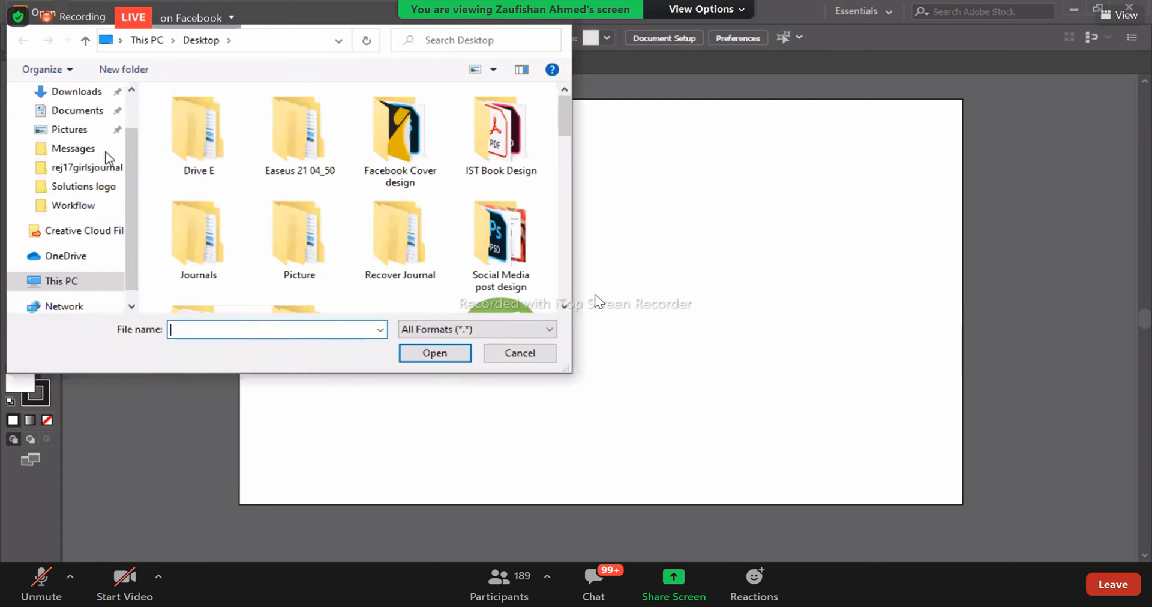
{"action": "left_click", "coordinate": [86, 99]}
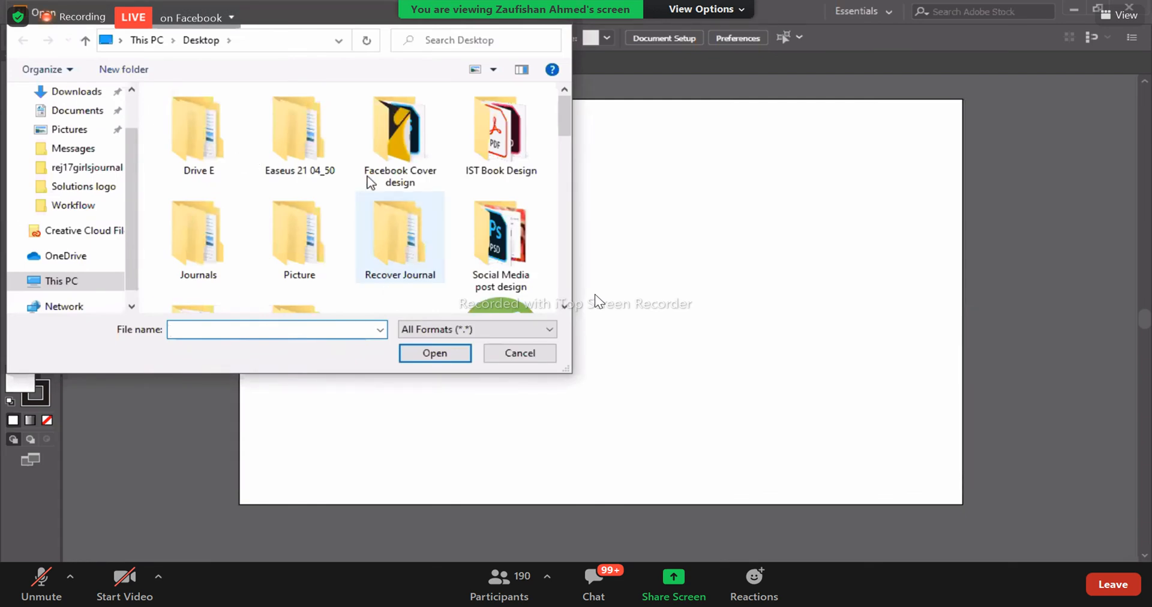
{"action": "left_click", "coordinate": [400, 131]}
{"action": "left_click", "coordinate": [443, 348]}
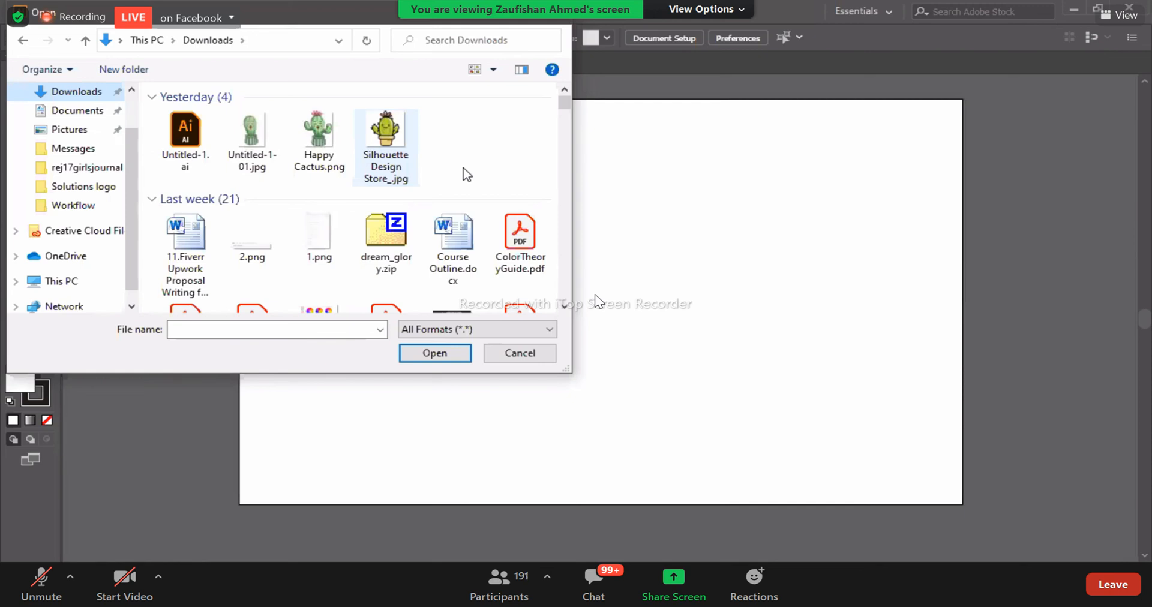
{"action": "double_click", "coordinate": [185, 133]}
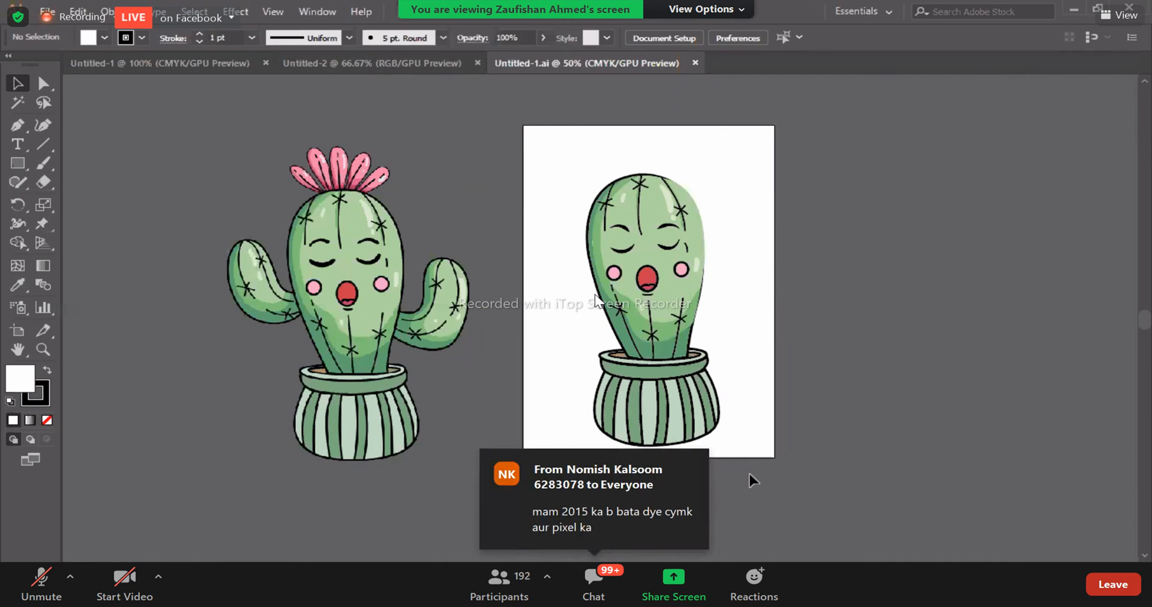
- Group the traced cactus without arms, copy it into Untitled-2 and place it on the right half of the artboard
{"action": "left_click_drag", "start_coordinate": [554, 211], "coordinate": [675, 429]}
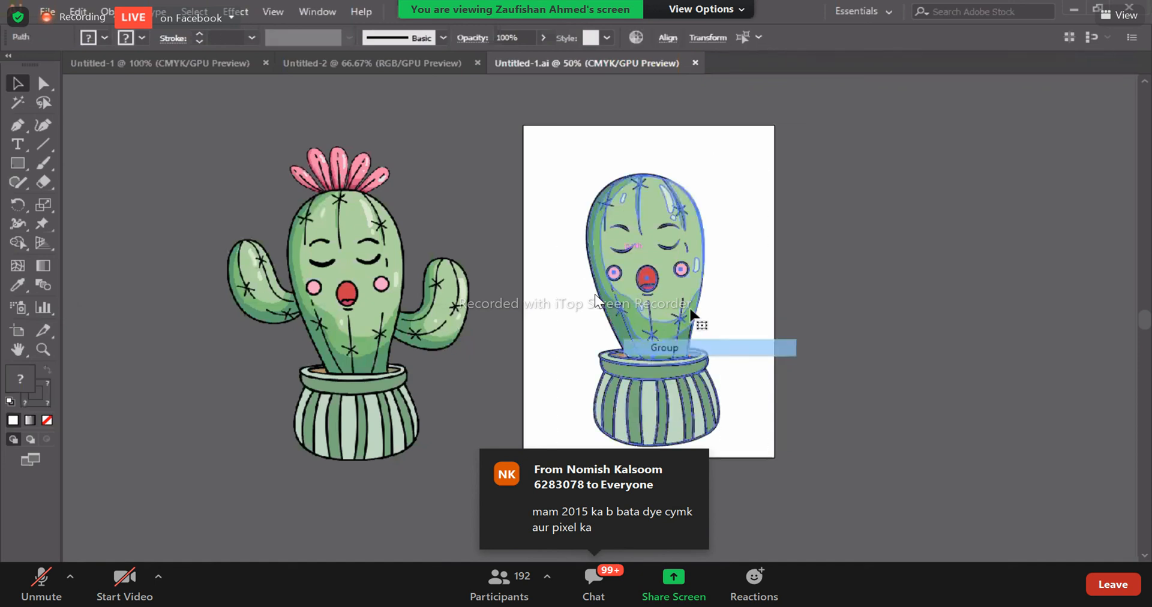
{"action": "left_click", "coordinate": [664, 347]}
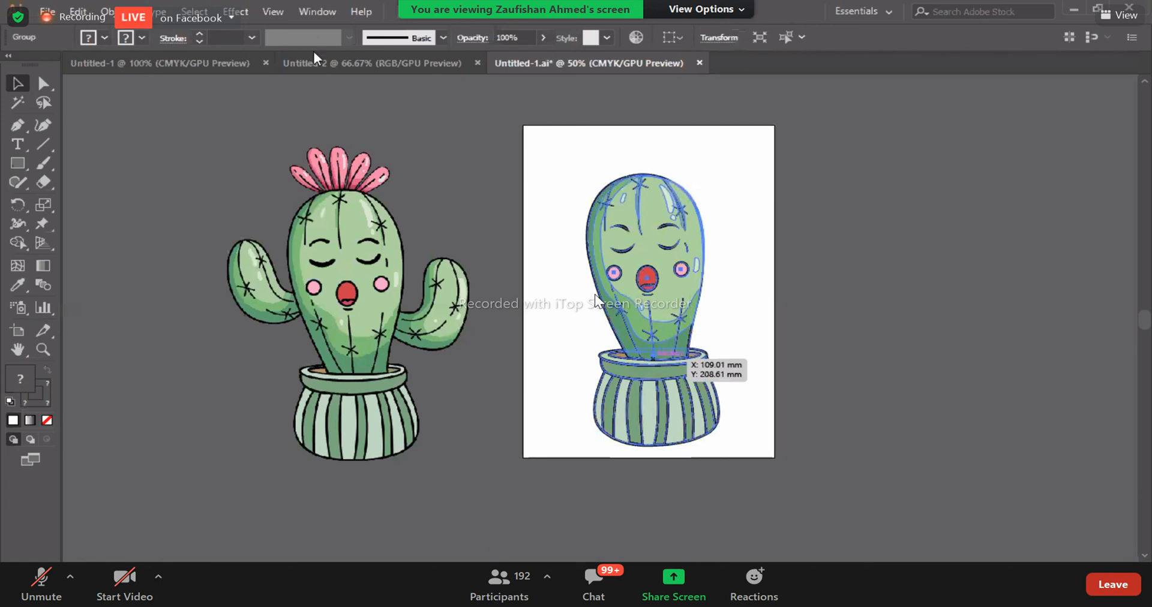
{"action": "left_click_drag", "start_coordinate": [582, 171], "coordinate": [664, 294]}
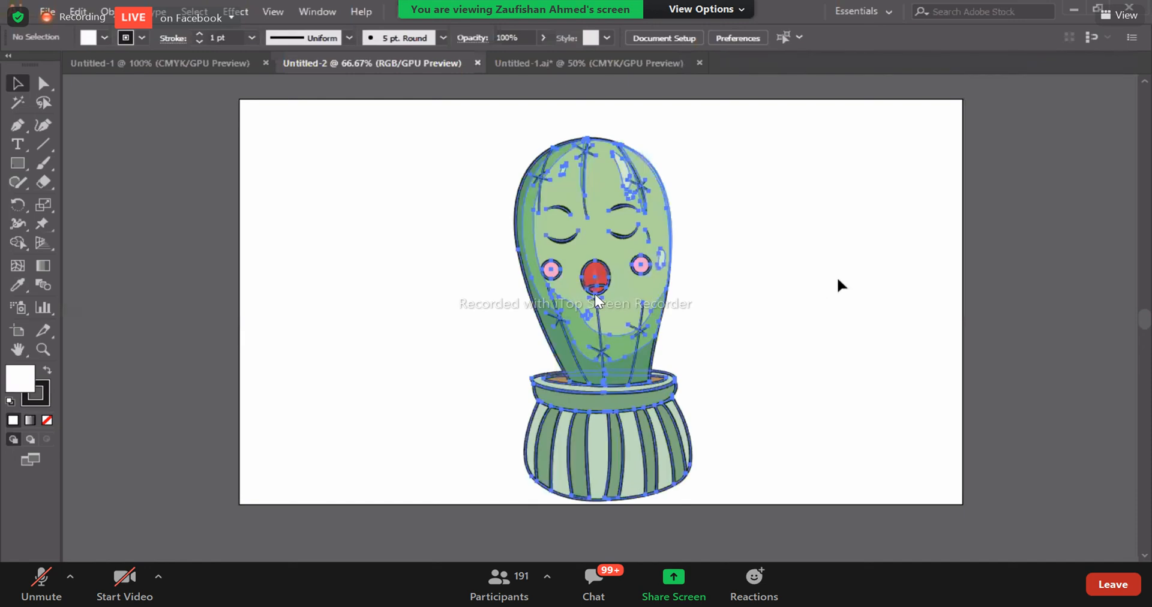
{"action": "left_click_drag", "start_coordinate": [601, 296], "coordinate": [823, 303]}
- Copy the Happy Cactus.png reference image from Untitled-1.ai into Untitled-2 and place it on the artboard's left half
{"action": "left_click", "coordinate": [593, 63]}
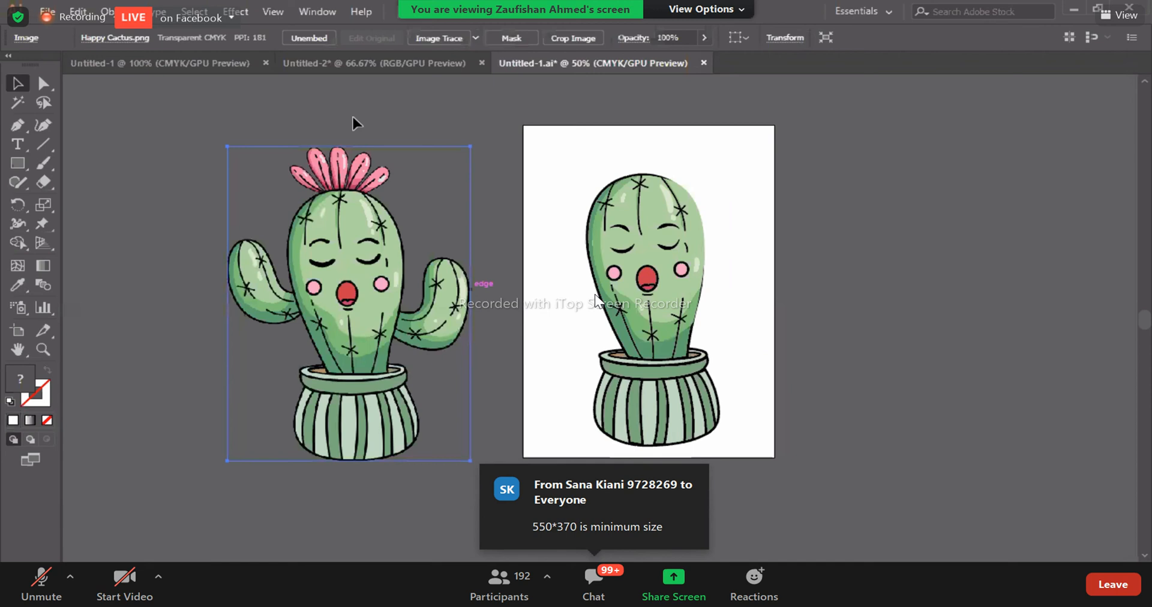
{"action": "left_click_drag", "start_coordinate": [352, 117], "coordinate": [594, 295]}
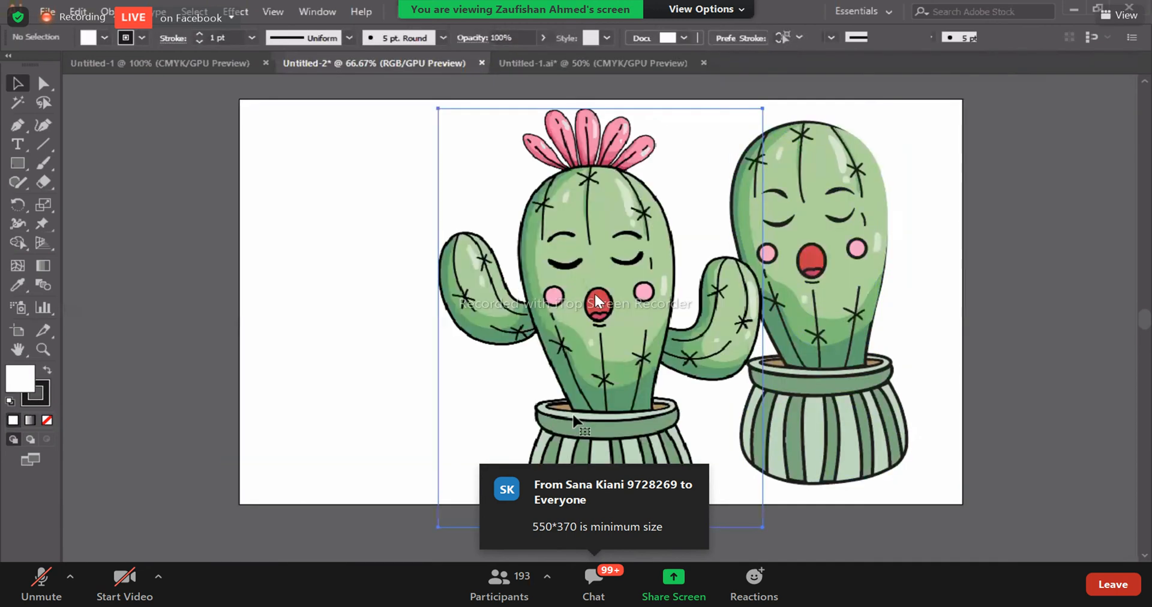
{"action": "left_click_drag", "start_coordinate": [594, 294], "coordinate": [458, 279]}
{"action": "left_click_drag", "start_coordinate": [627, 513], "coordinate": [386, 287]}
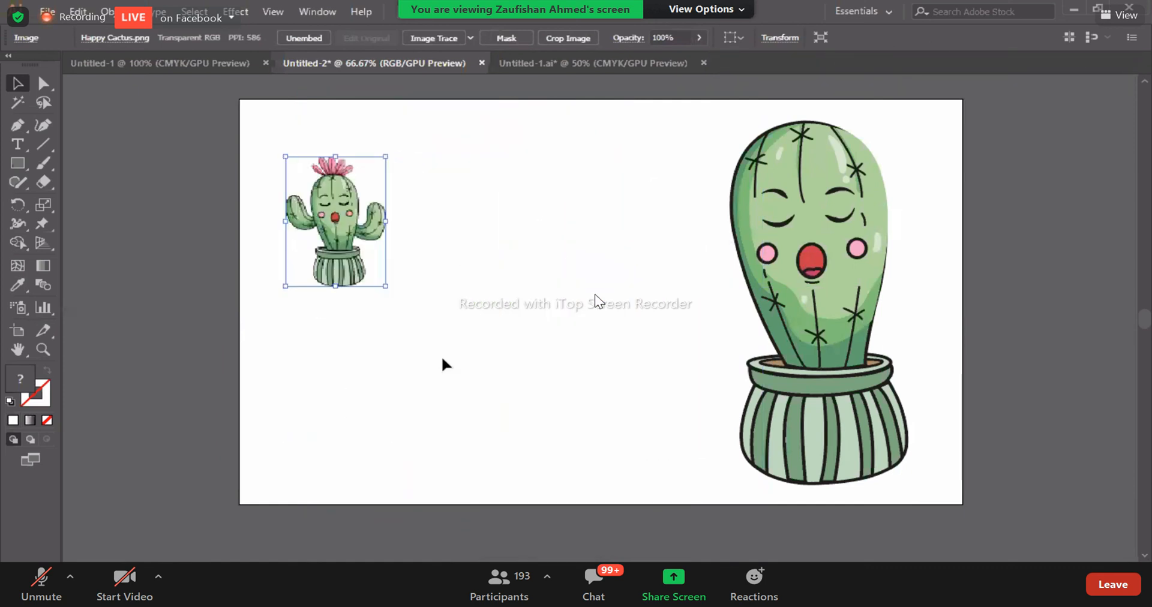
{"action": "left_click", "coordinate": [435, 339]}
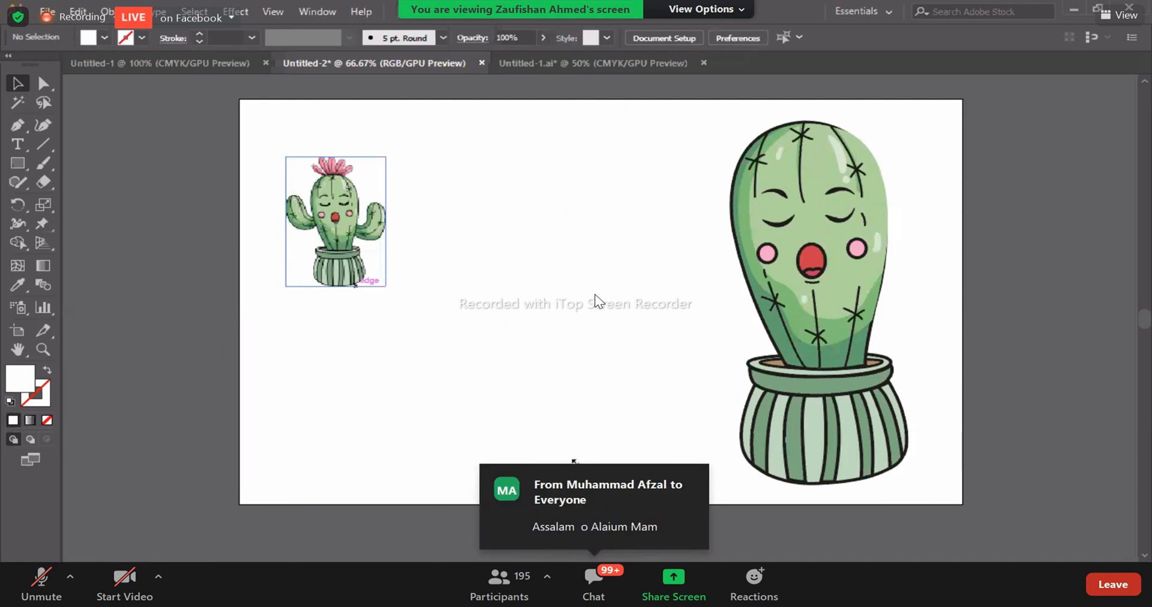
{"action": "key", "text": "ctrl+z"}
{"action": "key", "text": "ctrl+z"}
- Scale down the reference image and the traced cactus and position them side by side inside the artboard
{"action": "left_click_drag", "start_coordinate": [482, 402], "coordinate": [514, 396]}
{"action": "left_click", "coordinate": [681, 108]}
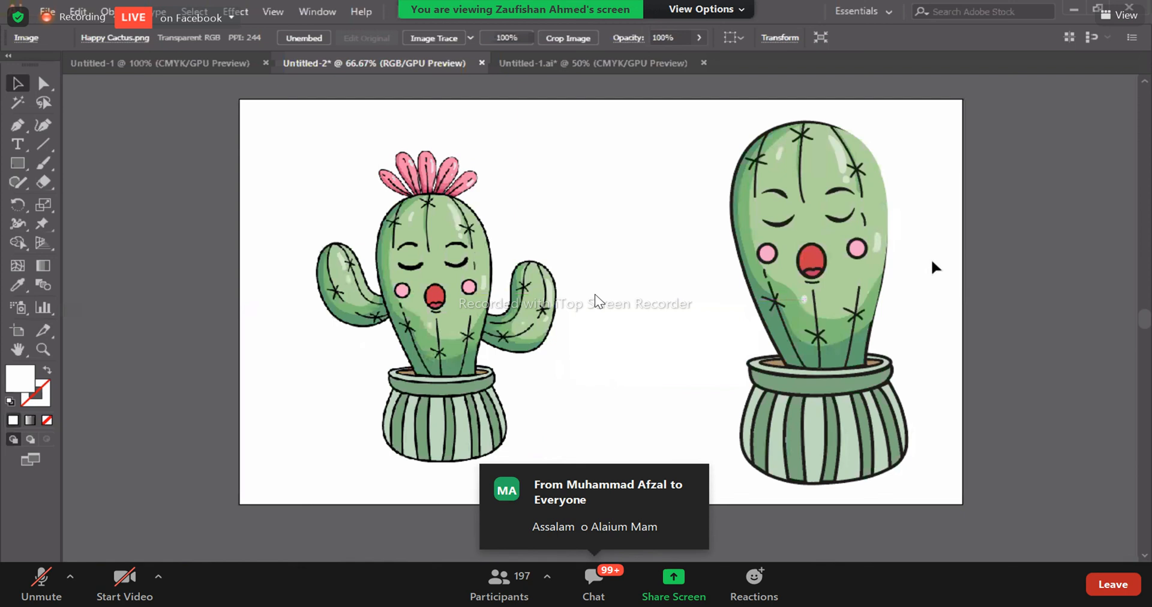
{"action": "left_click", "coordinate": [883, 145]}
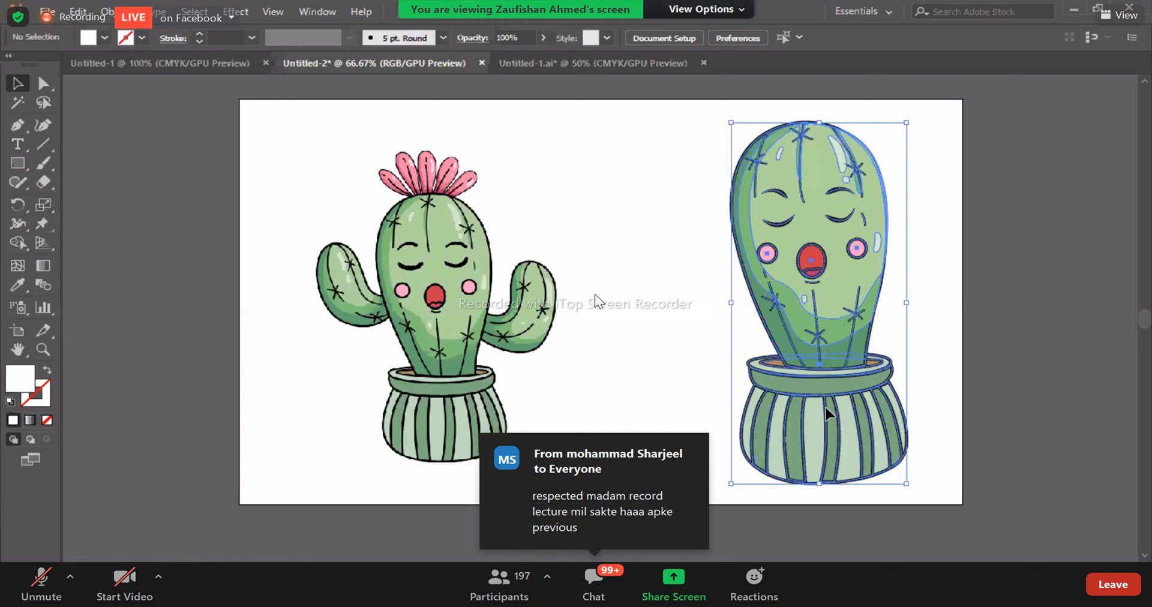
{"action": "left_click_drag", "start_coordinate": [827, 408], "coordinate": [824, 423]}
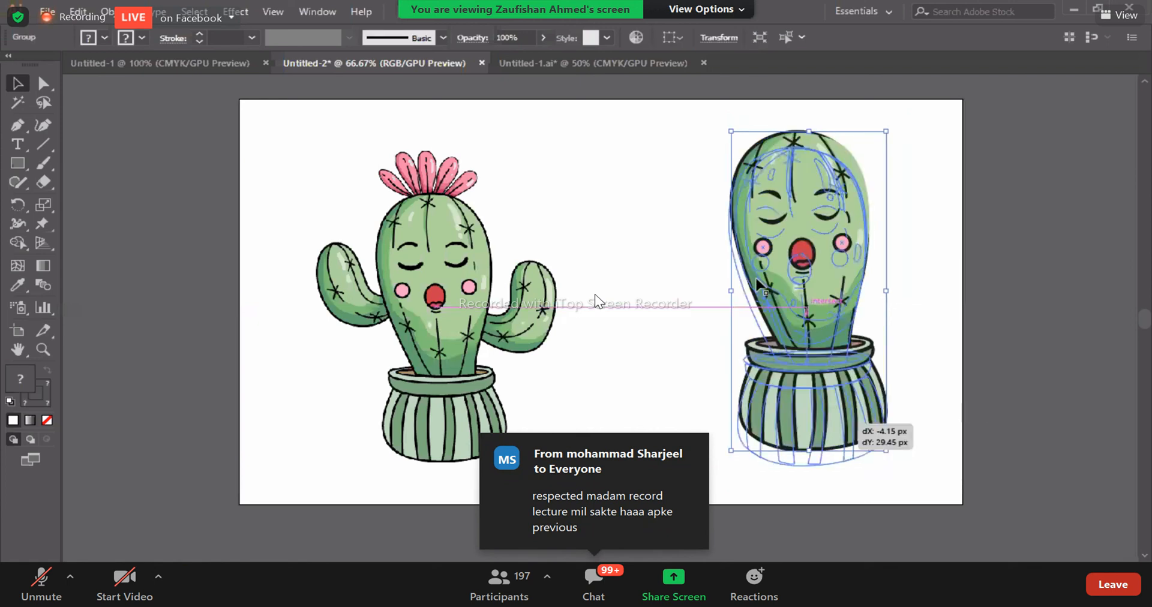
{"action": "left_click", "coordinate": [583, 244]}
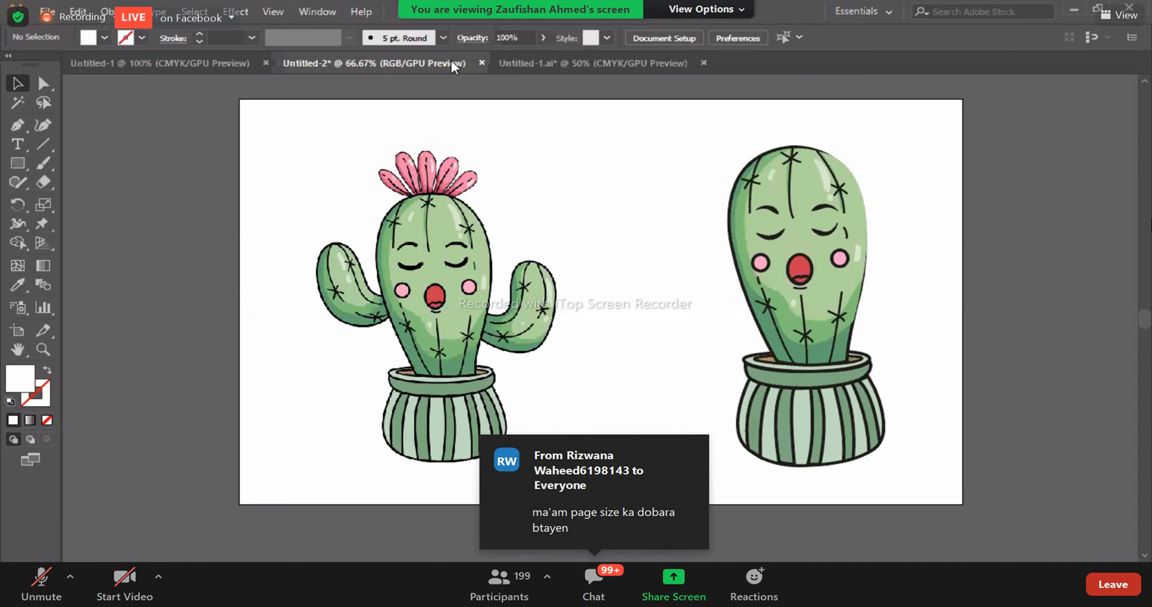
- Compare the CMYK documents Untitled-1 and Untitled-1.ai with the RGB cactus layout in Untitled-2
{"action": "left_click", "coordinate": [205, 60]}
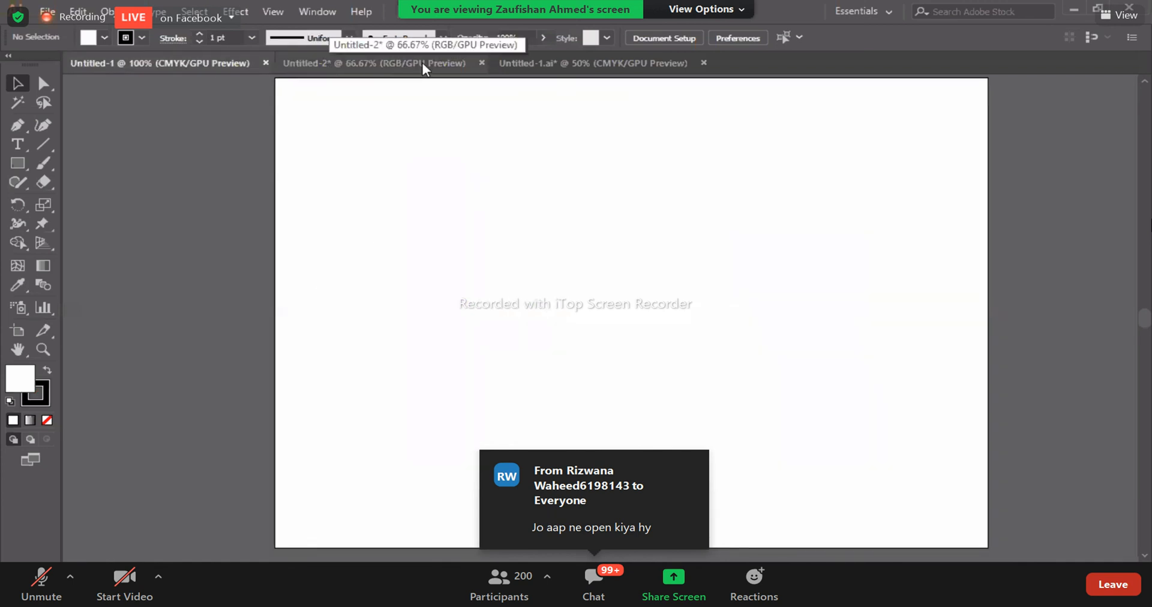
{"action": "left_click", "coordinate": [547, 65]}
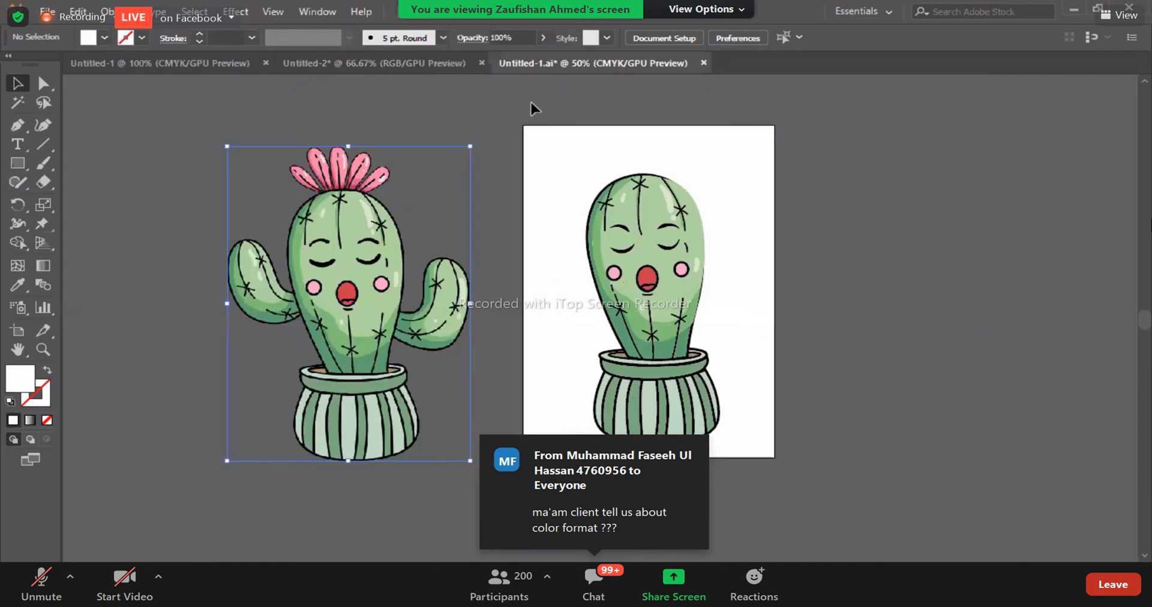
{"action": "left_click", "coordinate": [557, 158]}
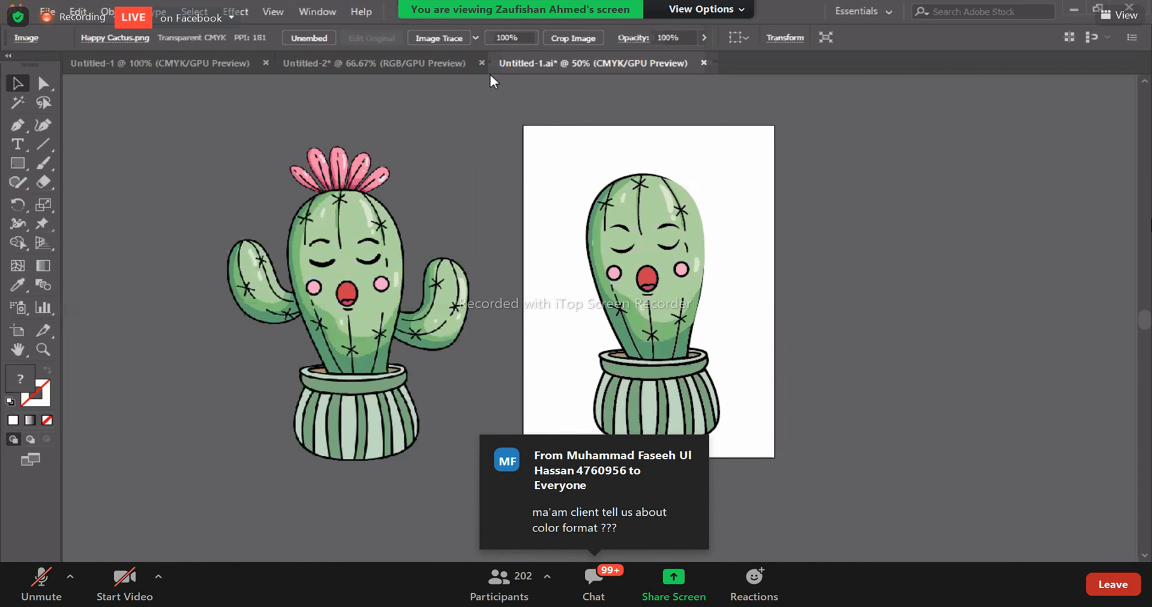
{"action": "left_click_drag", "start_coordinate": [528, 148], "coordinate": [604, 213]}
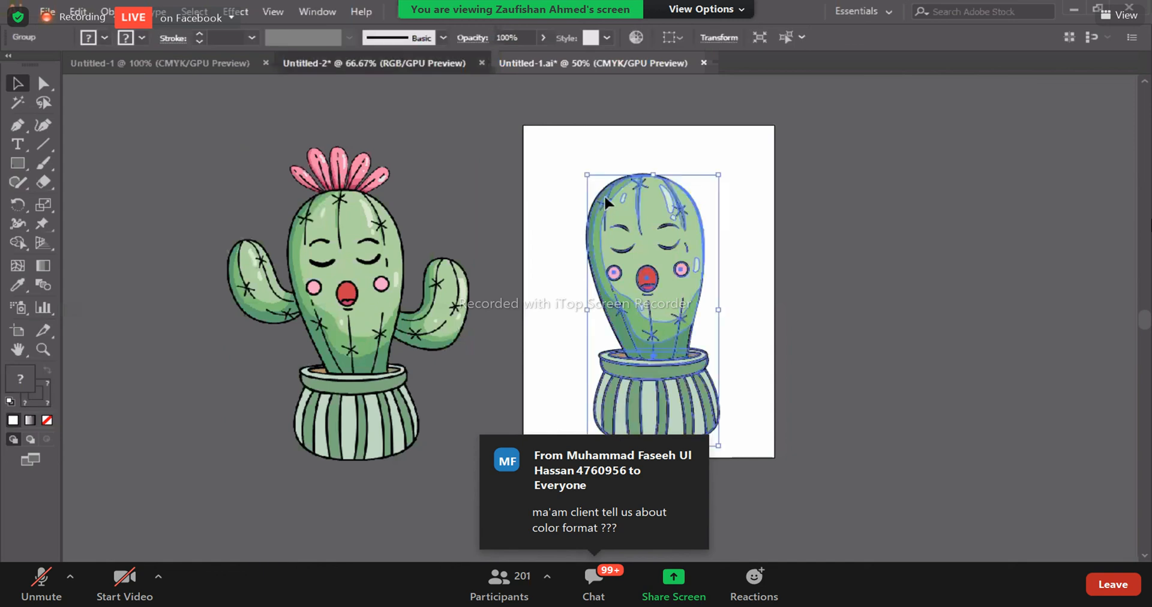
{"action": "key", "text": "ctrl+Tab"}
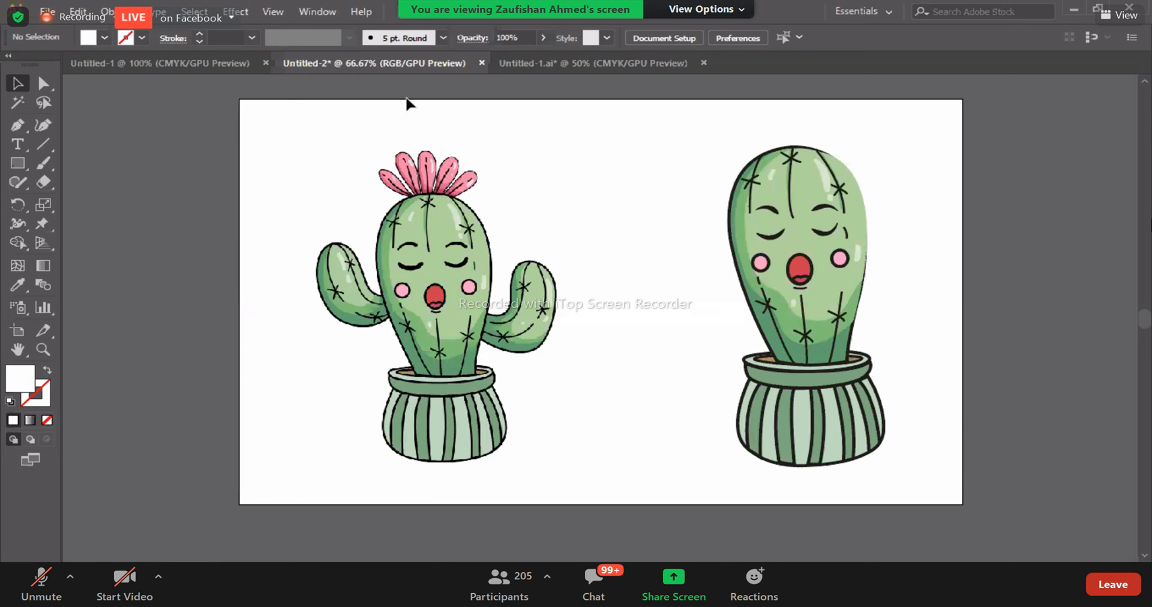
- Close Untitled-2, cancel closing Untitled-1.ai, and deselect the traced cactus
{"action": "left_click", "coordinate": [481, 62]}
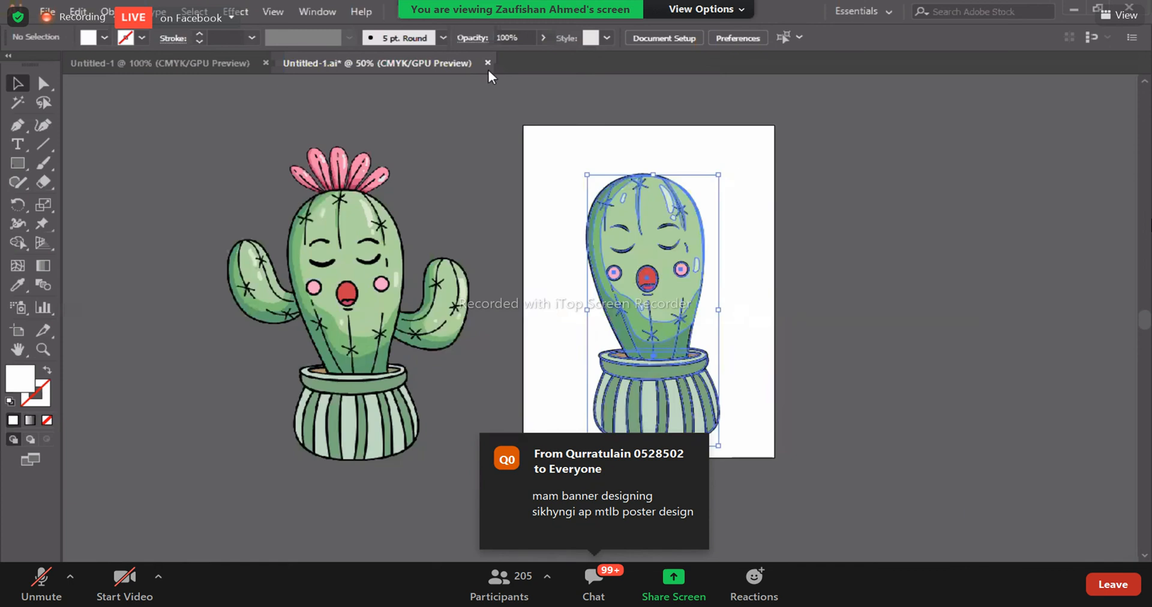
{"action": "left_click", "coordinate": [488, 66]}
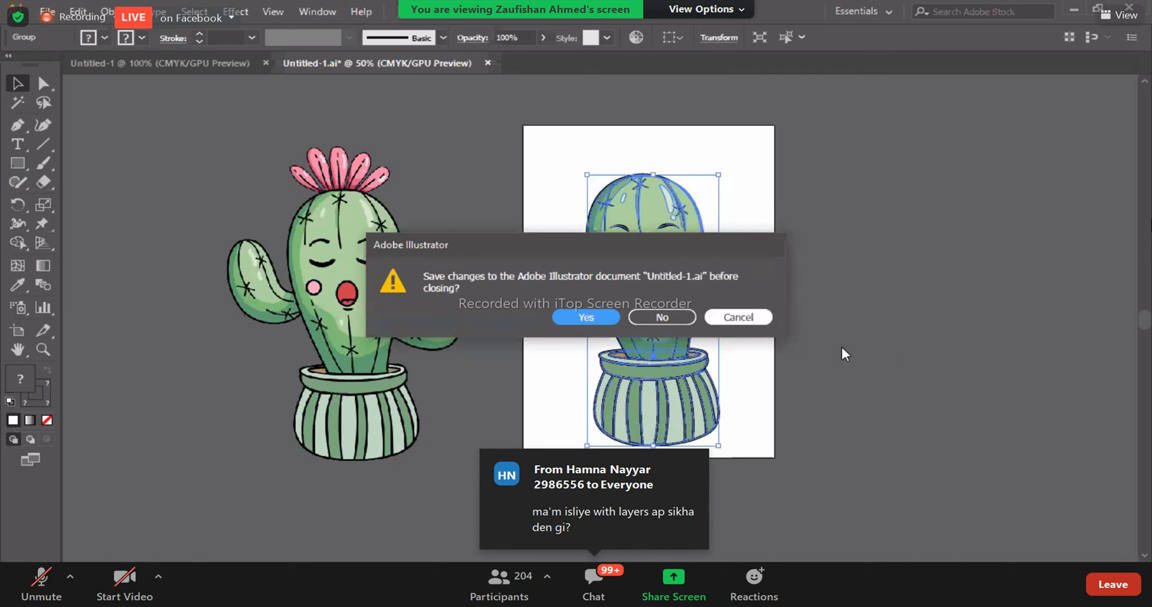
{"action": "left_click", "coordinate": [738, 317]}
{"action": "left_click", "coordinate": [830, 317]}
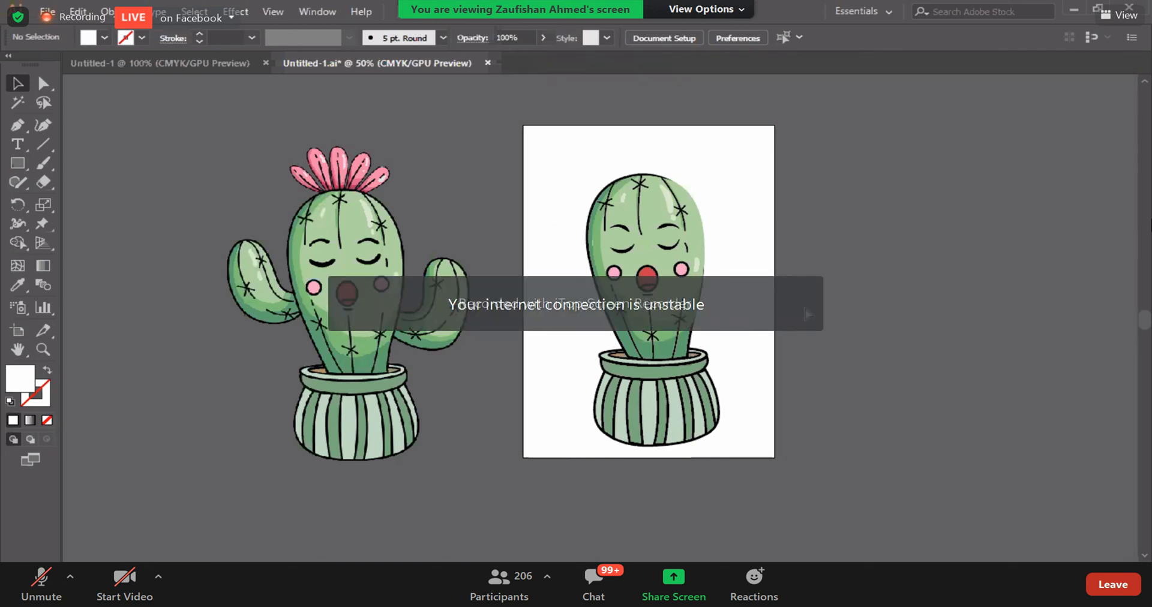
- Ungroup the traced cactus so its individual shapes can be edited
{"action": "key", "text": "ctrl+1"}
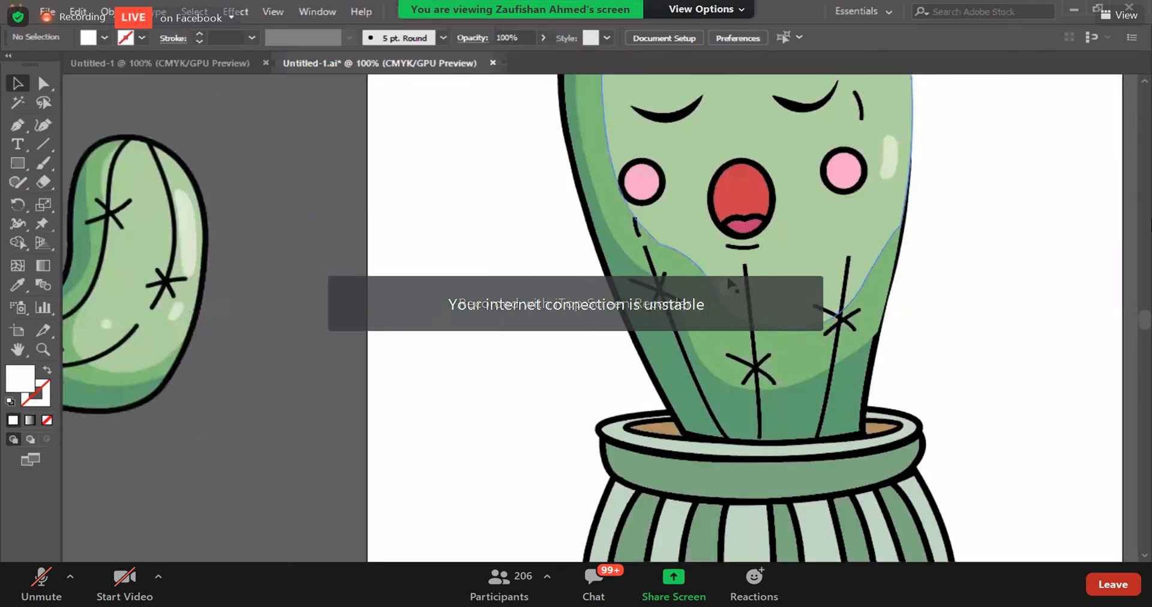
{"action": "left_click_drag", "start_coordinate": [729, 281], "coordinate": [571, 524]}
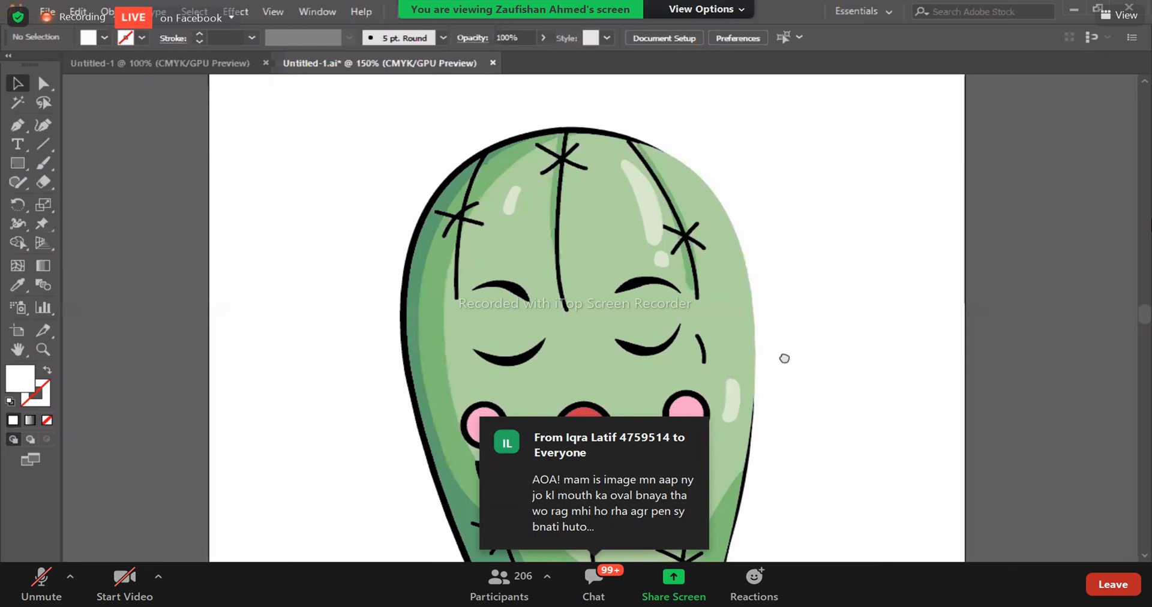
{"action": "key", "text": "ctrl+plus"}
{"action": "key", "text": "ctrl+plus"}
{"action": "left_click_drag", "start_coordinate": [650, 346], "coordinate": [579, 369]}
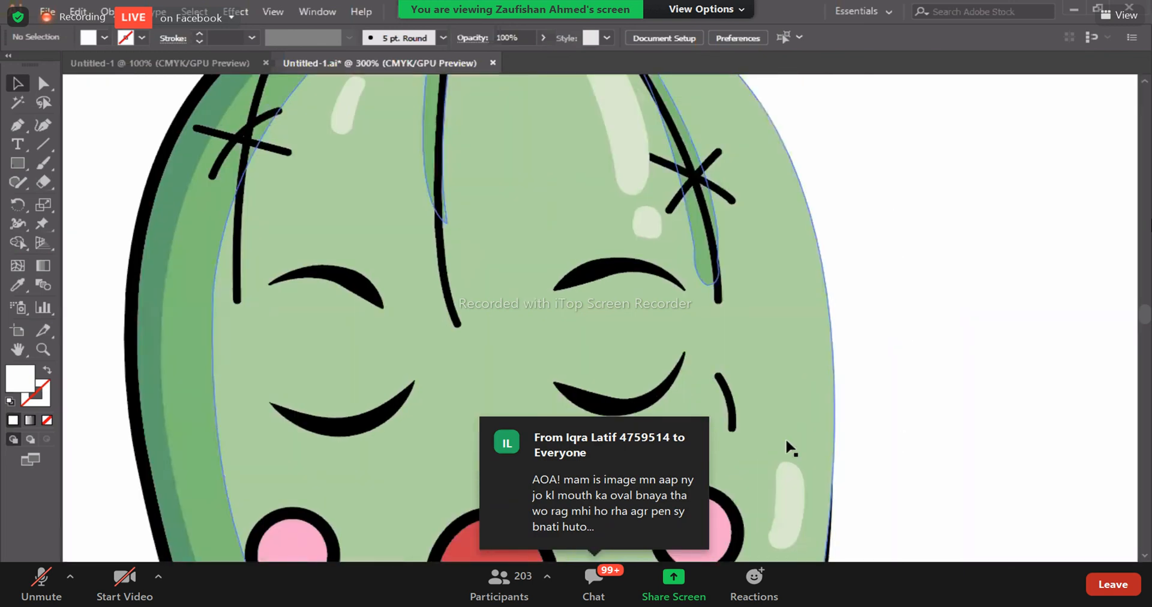
{"action": "left_click_drag", "start_coordinate": [927, 369], "coordinate": [777, 450]}
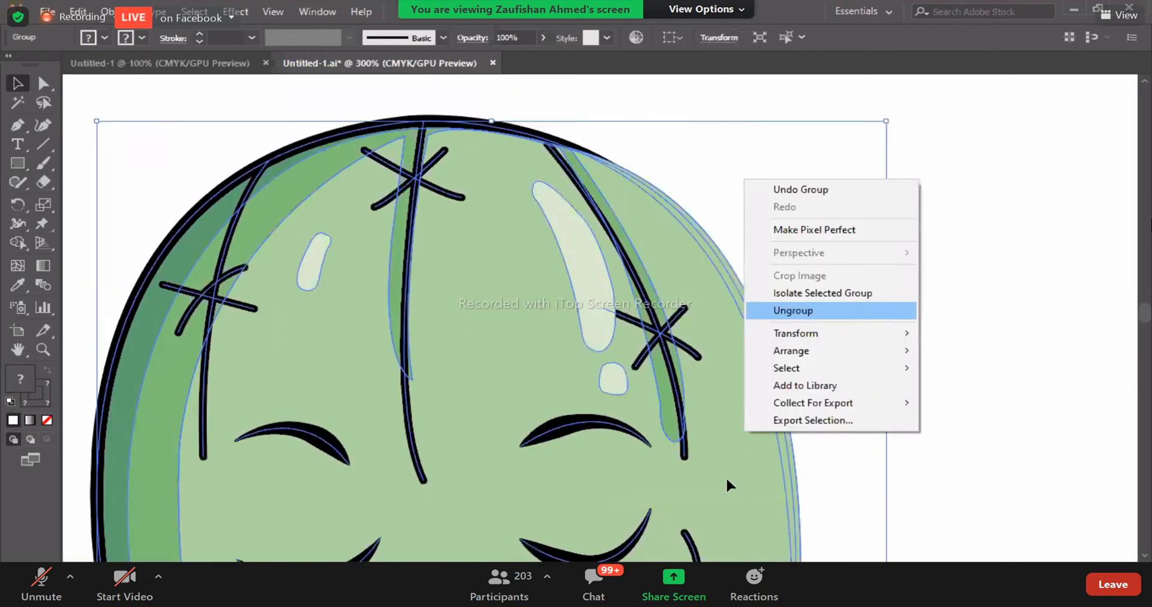
{"action": "key", "text": "Return"}
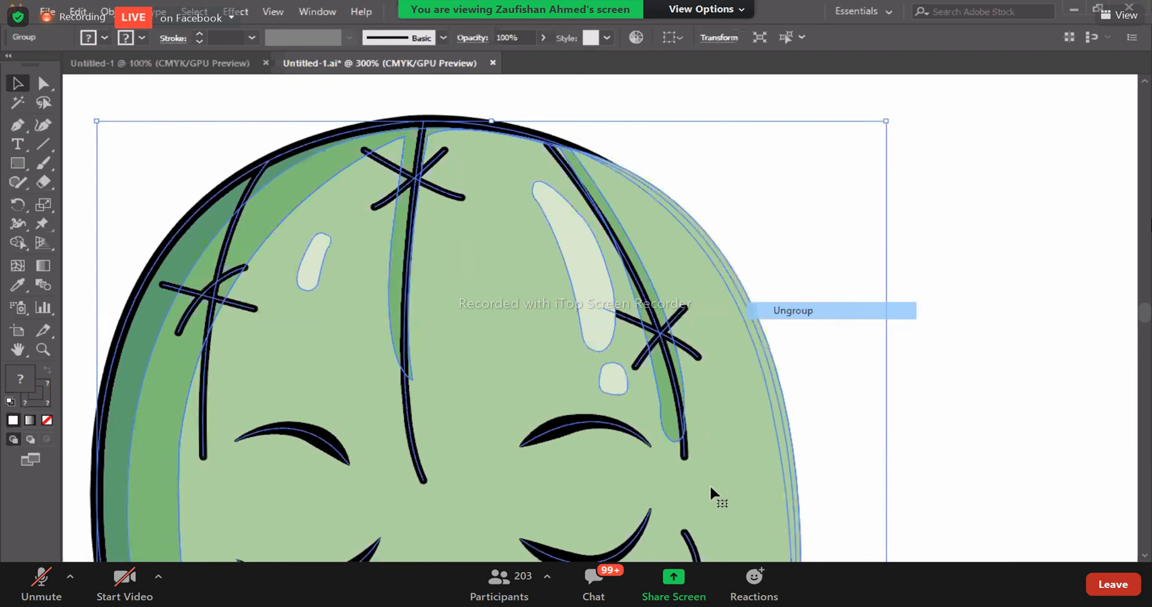
- Move the light and medium green body shapes inside the black outline and reshape the medium green shape's upper-right curve to follow it
{"action": "left_click_drag", "start_coordinate": [786, 478], "coordinate": [774, 489]}
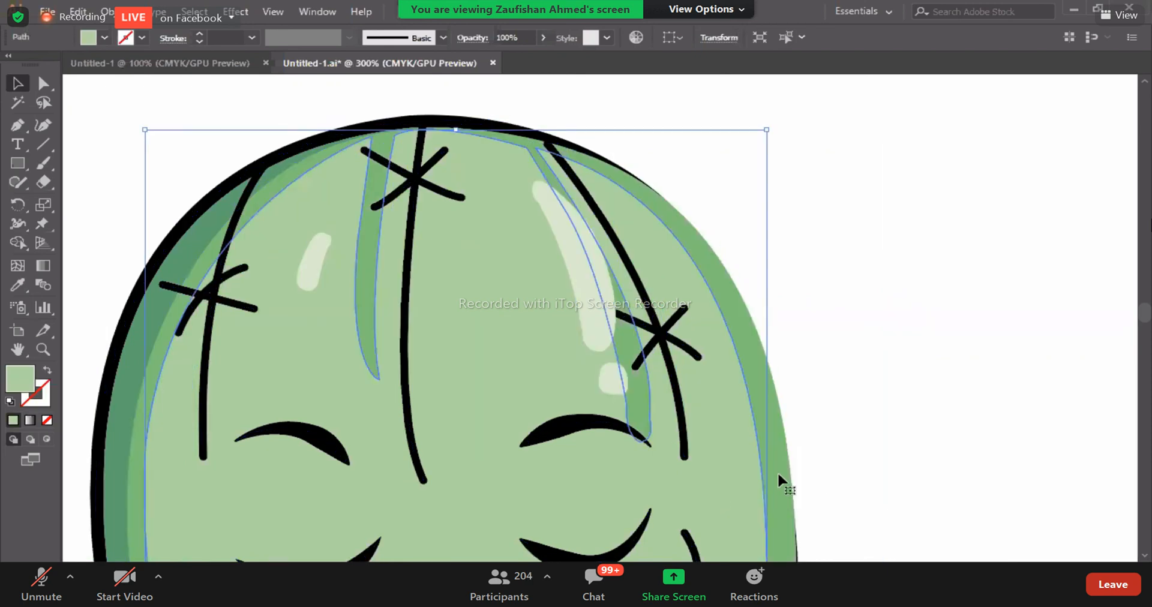
{"action": "left_click", "coordinate": [778, 474]}
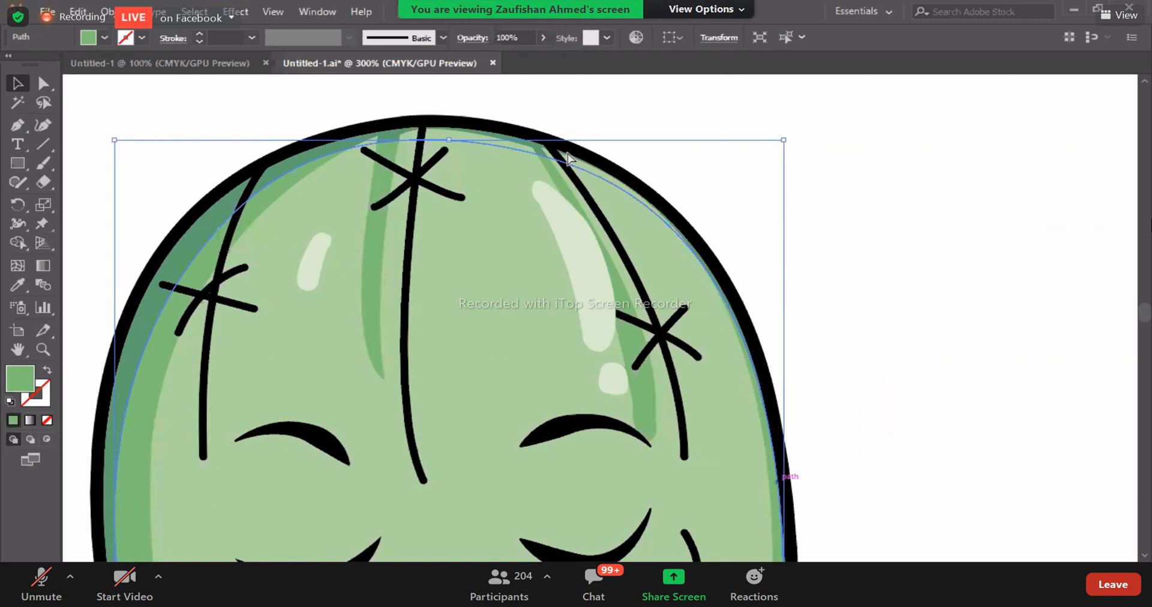
{"action": "key", "text": "a"}
{"action": "left_click_drag", "start_coordinate": [569, 154], "coordinate": [940, 309]}
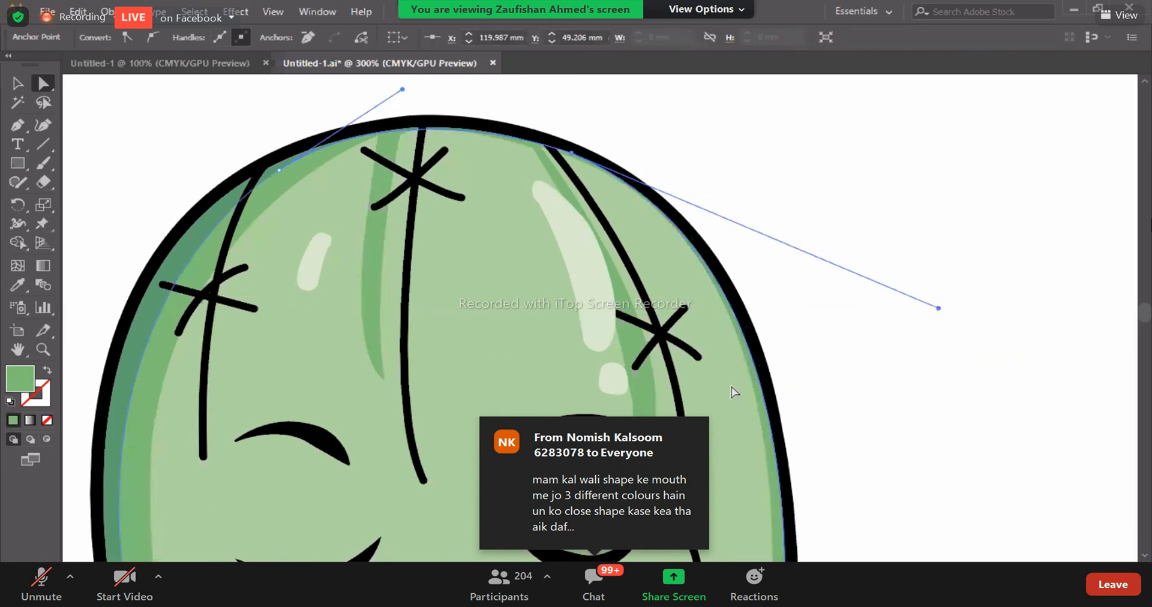
- Move the light green body shape about 1.7 mm right and 0.6 mm down inside the outline, and deselect it
{"action": "left_click", "coordinate": [731, 397]}
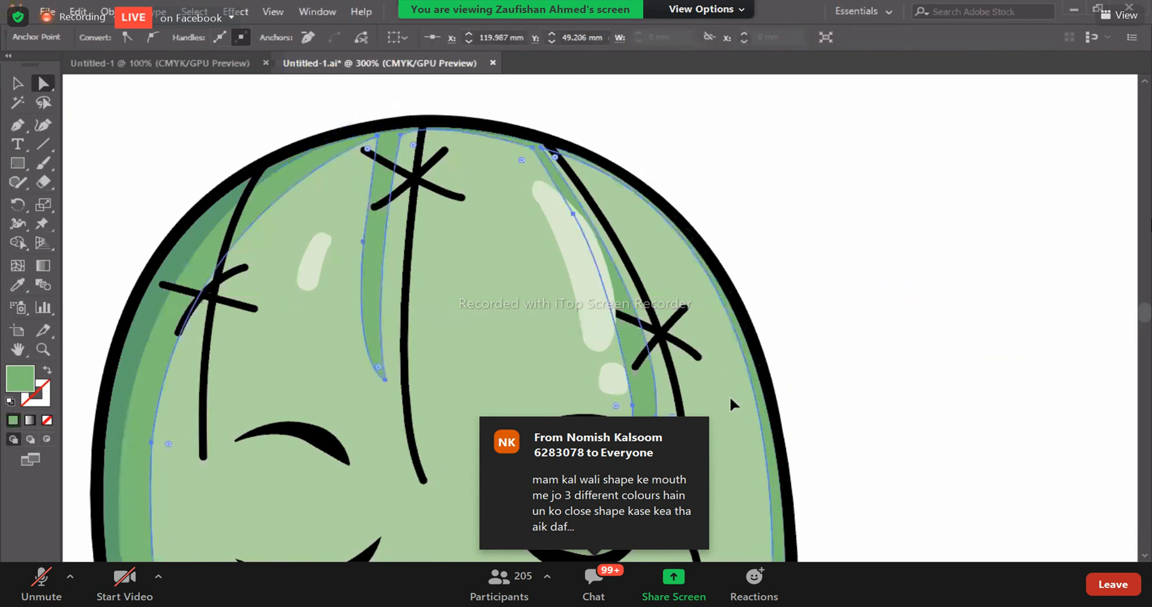
{"action": "left_click_drag", "start_coordinate": [730, 395], "coordinate": [730, 394]}
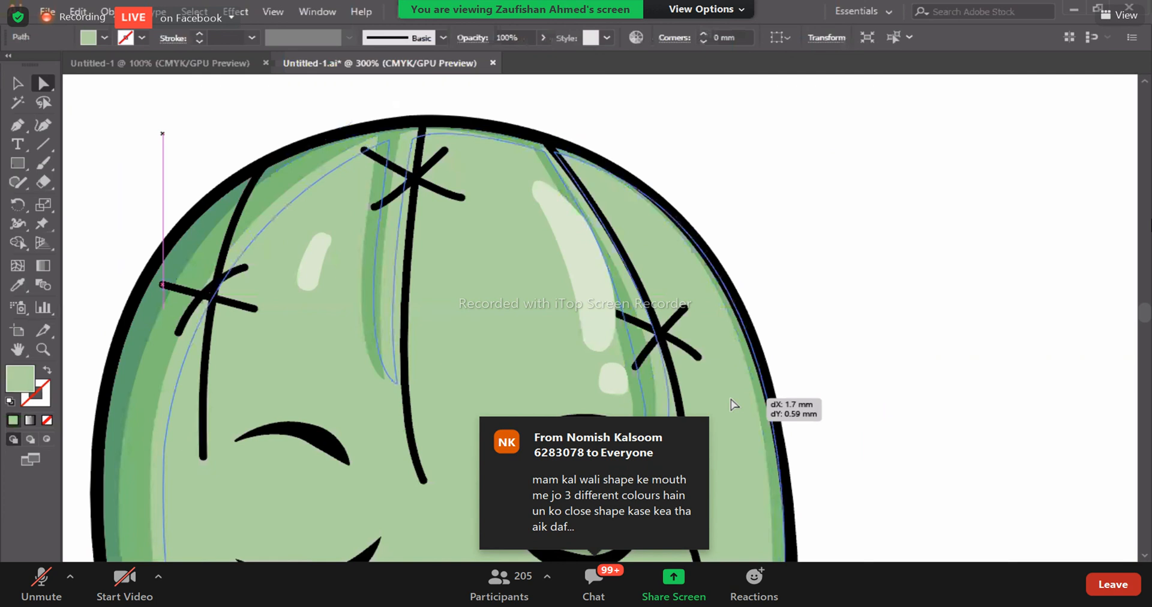
{"action": "left_click_drag", "start_coordinate": [725, 392], "coordinate": [725, 392]}
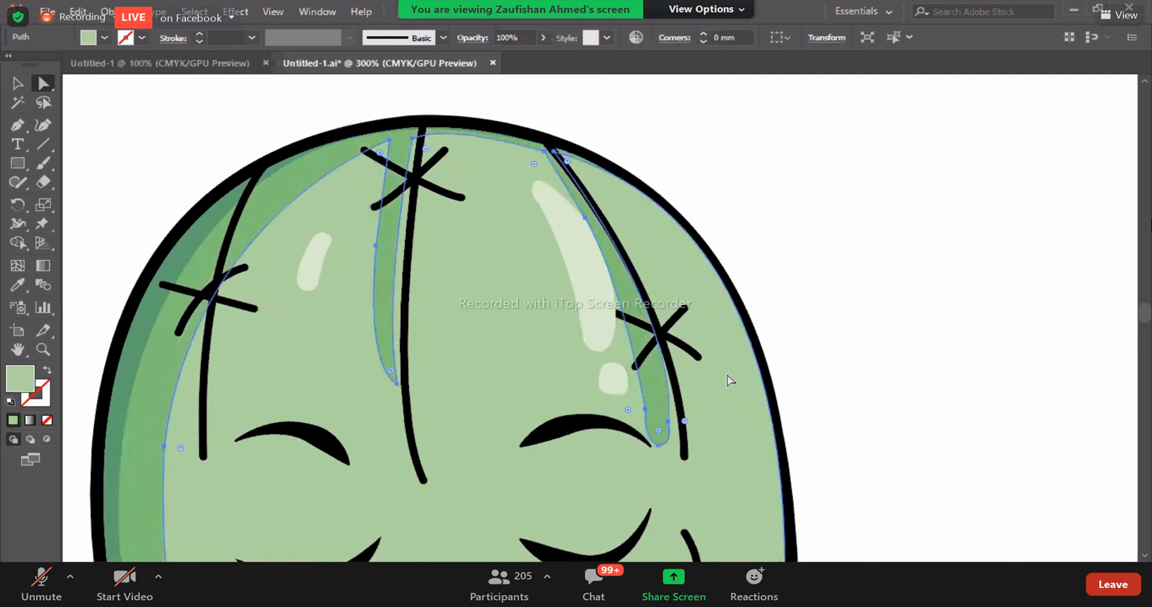
{"action": "scroll", "coordinate": [727, 376], "scroll_direction": "down", "scroll_amount": 5}
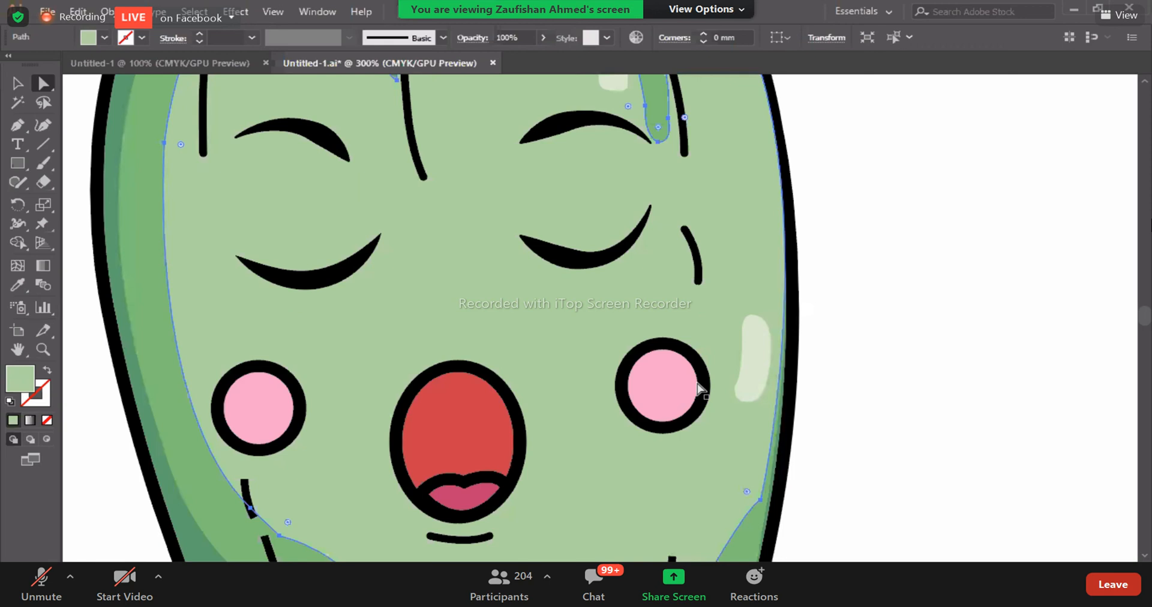
{"action": "scroll", "coordinate": [817, 377], "scroll_direction": "down", "scroll_amount": 4}
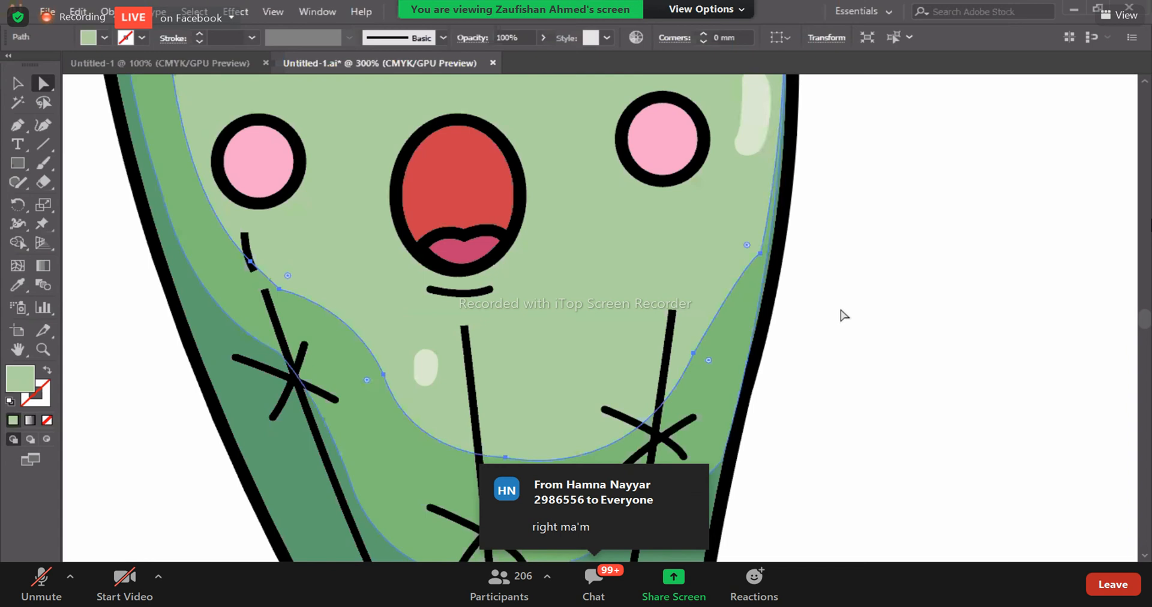
{"action": "key", "text": "ctrl+minus"}
{"action": "key", "text": "ctrl+minus"}
{"action": "key", "text": "ctrl+minus"}
{"action": "left_click", "coordinate": [438, 487]}
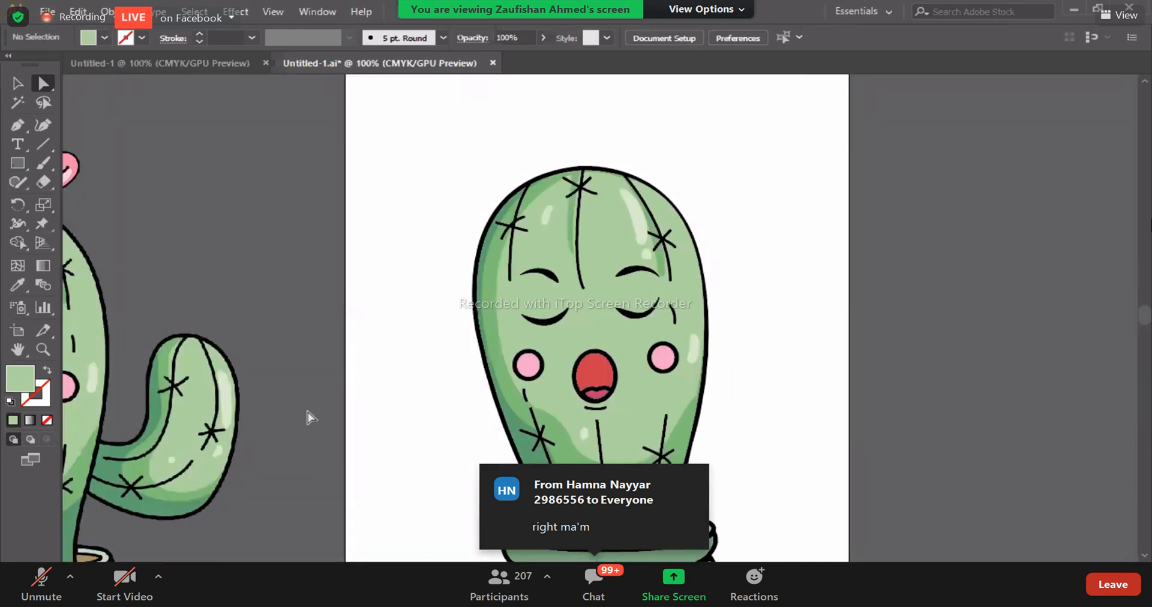
- Lower the bottom corner points of the pot's second dark green stripe from the left onto the pot's outline
{"action": "scroll", "coordinate": [316, 424], "scroll_direction": "down", "scroll_amount": 5}
{"action": "key", "text": "ctrl+plus"}
{"action": "key", "text": "ctrl+plus"}
{"action": "key", "text": "ctrl+plus"}
{"action": "key", "text": "ctrl+plus"}
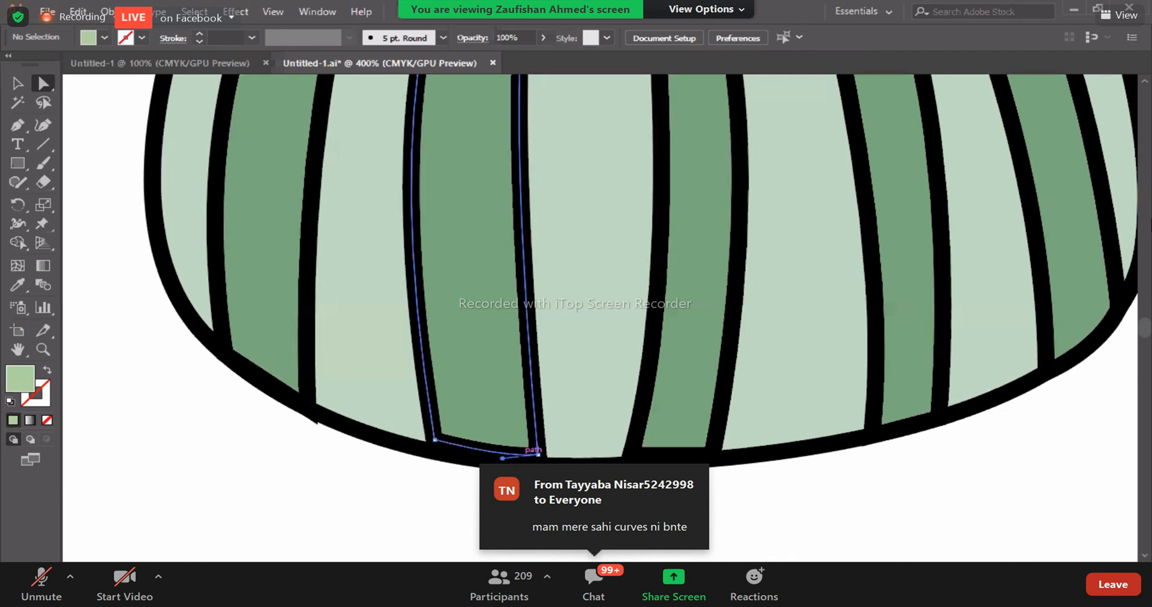
{"action": "left_click", "coordinate": [538, 454]}
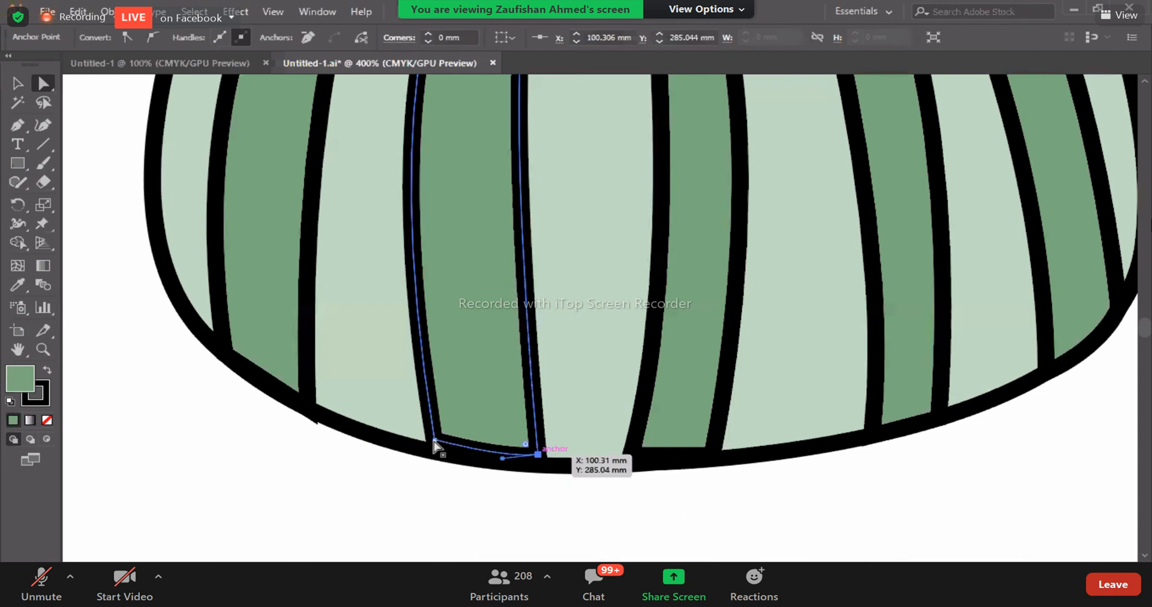
{"action": "left_click", "coordinate": [434, 441]}
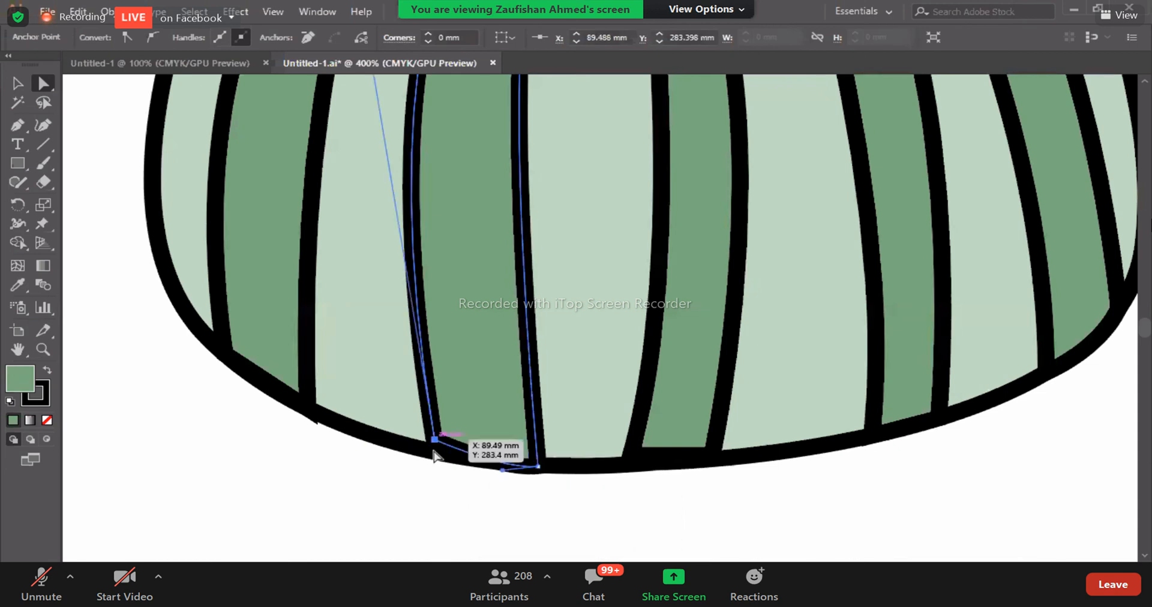
- Lower both bottom corner points of the pot's middle dark green stripe onto the pot's outline
{"action": "left_click", "coordinate": [631, 460]}
{"action": "left_click", "coordinate": [631, 456]}
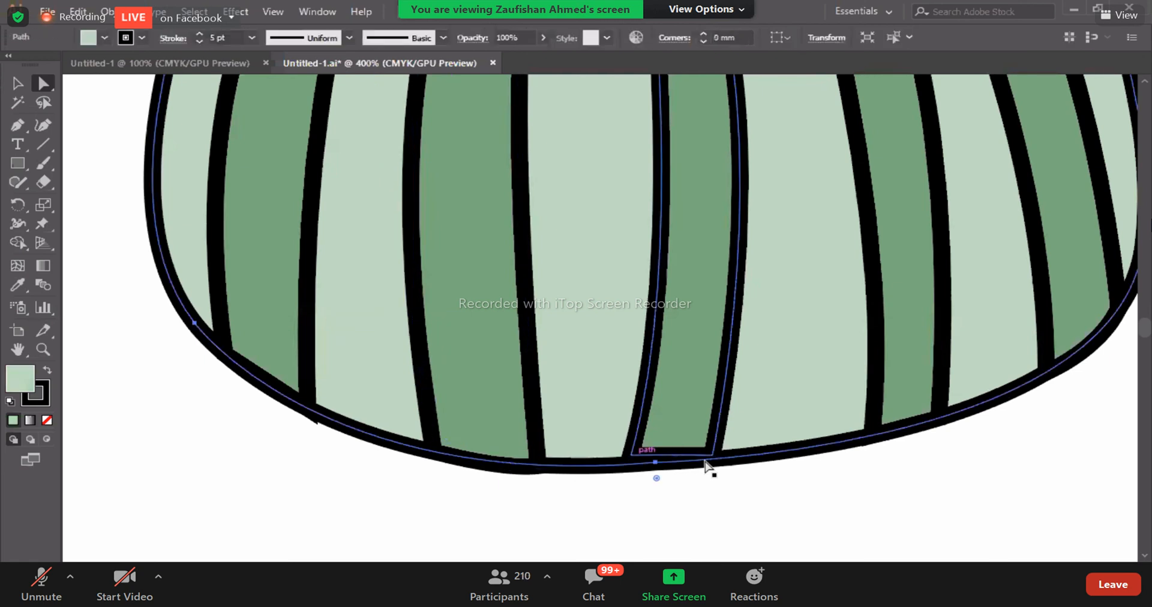
{"action": "left_click_drag", "start_coordinate": [713, 456], "coordinate": [713, 461]}
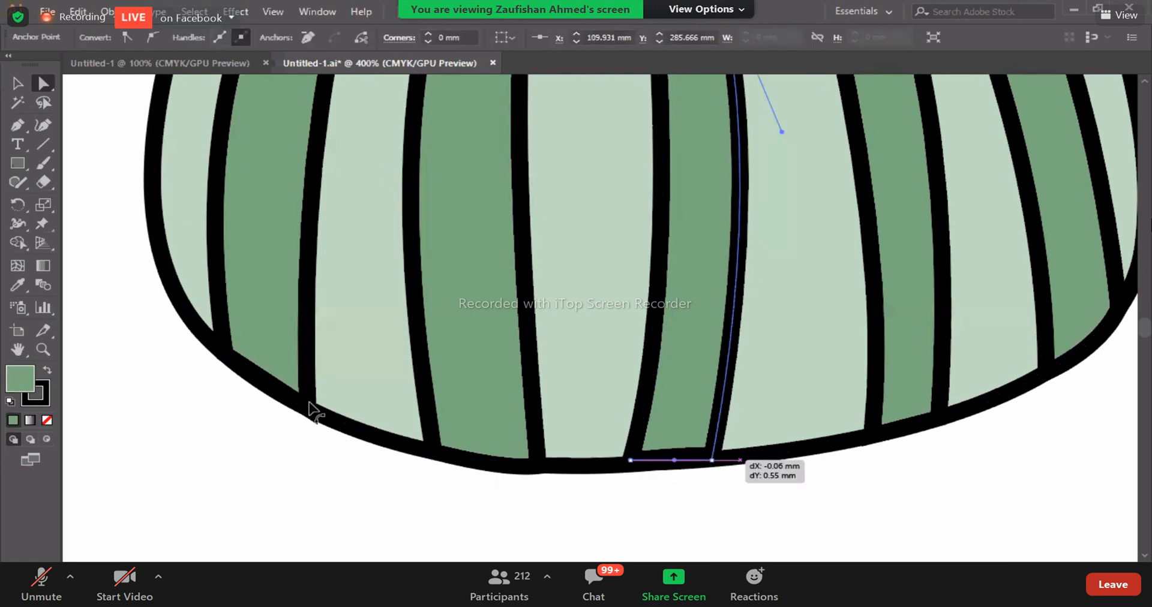
- Adjust the bottom-right corner point of the leftmost dark green stripe to sit within the pot's outline, and deselect it
{"action": "left_click", "coordinate": [314, 419]}
{"action": "left_click_drag", "start_coordinate": [308, 409], "coordinate": [309, 412]}
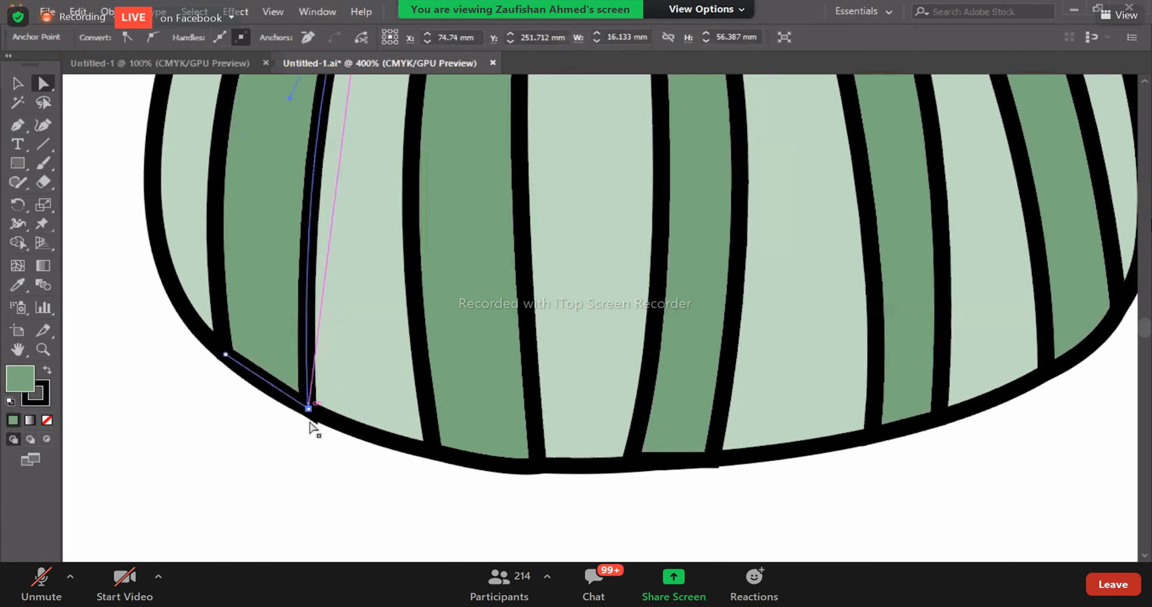
{"action": "left_click", "coordinate": [309, 422]}
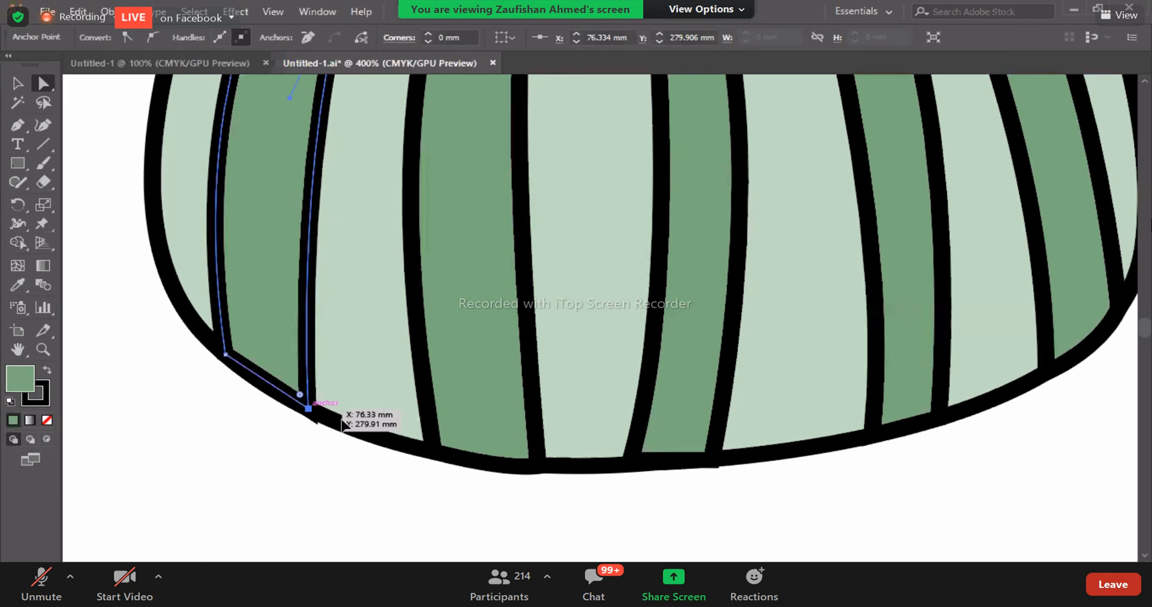
{"action": "left_click", "coordinate": [387, 405]}
- Compare the corrected cactus and pot with the reference image beside the artboard
{"action": "key", "text": "ctrl+minus"}
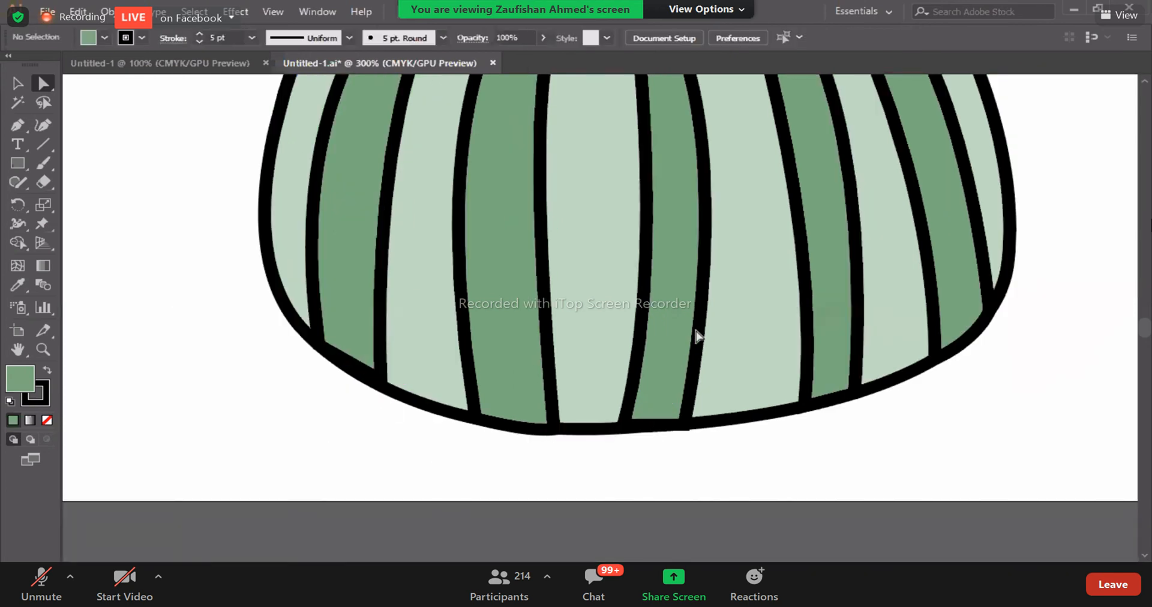
{"action": "key", "text": "ctrl+minus"}
{"action": "key", "text": "ctrl+minus"}
{"action": "key", "text": "ctrl+minus"}
{"action": "key", "text": "ctrl+minus"}
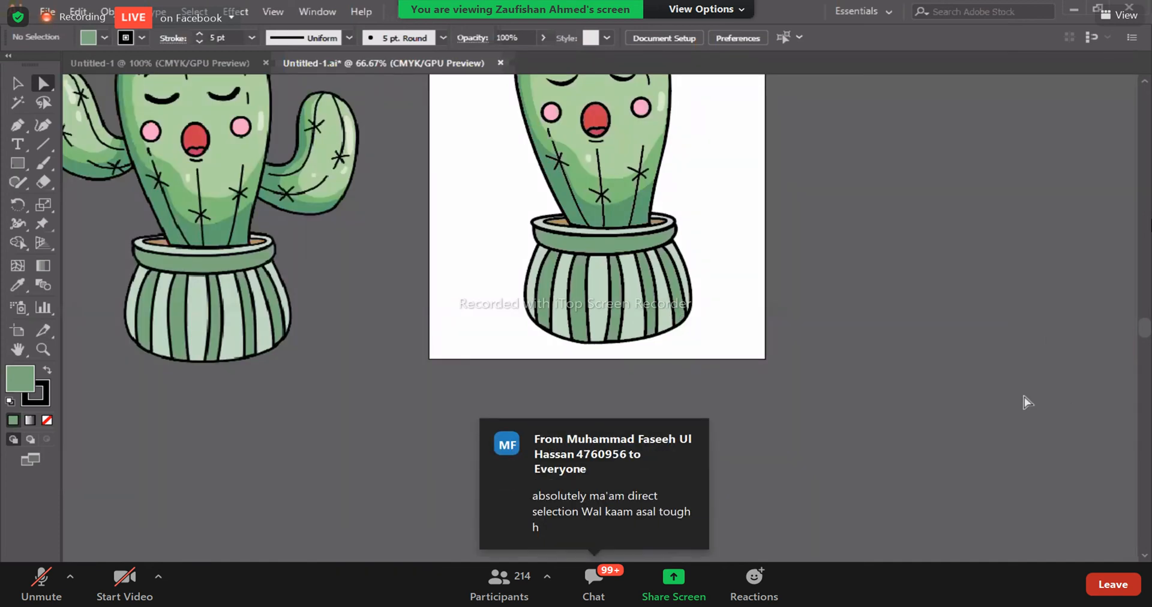
{"action": "scroll", "coordinate": [1049, 333], "scroll_direction": "up", "scroll_amount": 1}
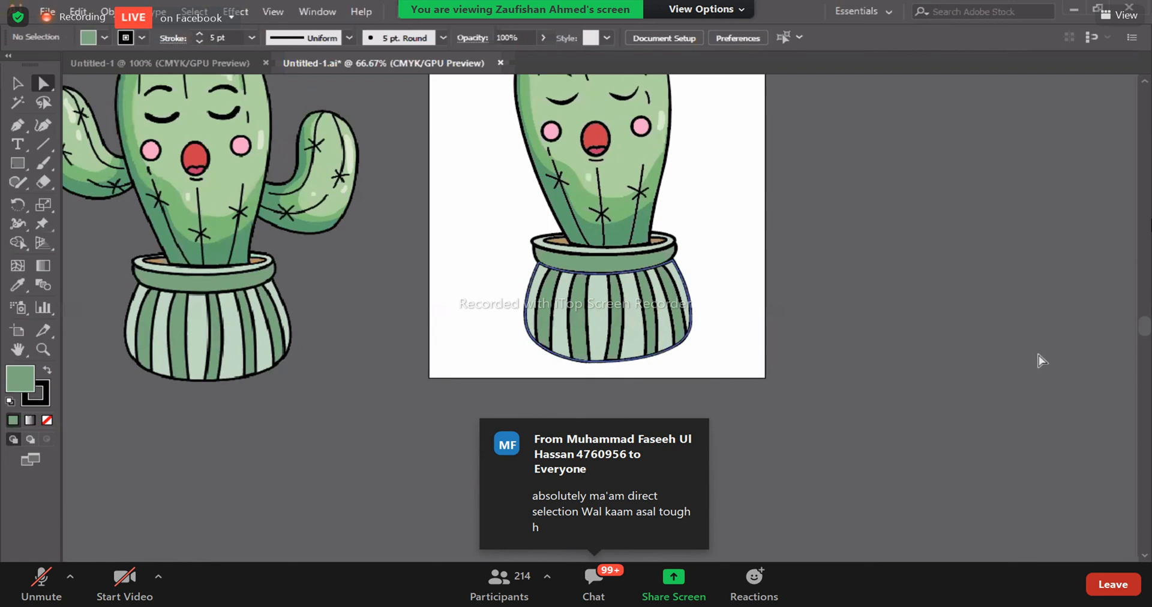
{"action": "left_click", "coordinate": [578, 403]}
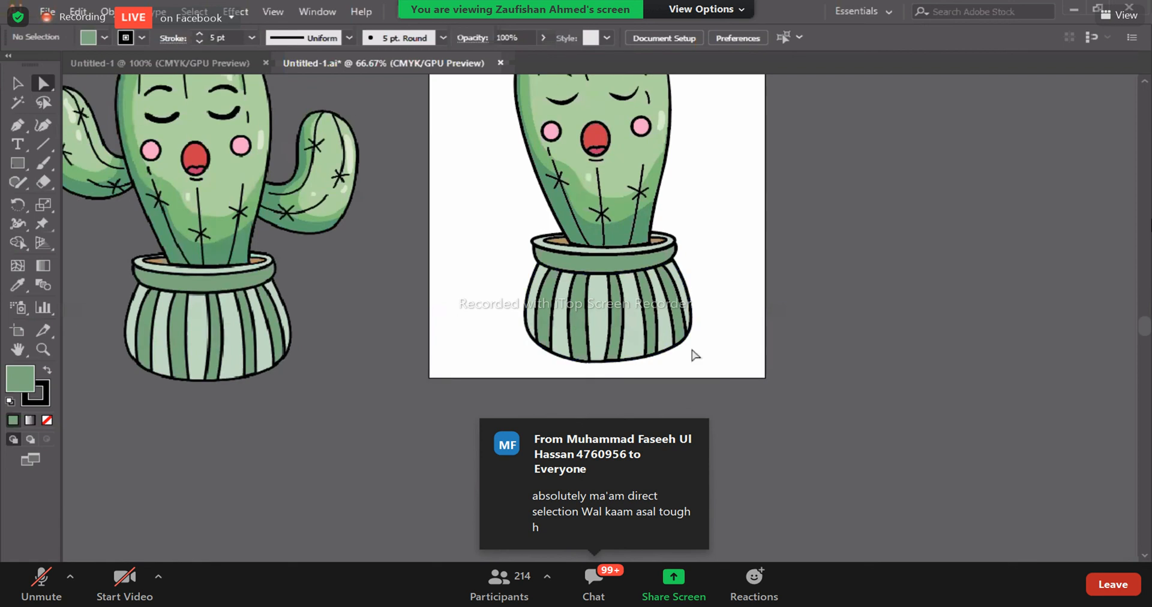
{"action": "scroll", "coordinate": [162, 154], "scroll_direction": "up", "scroll_amount": 10}
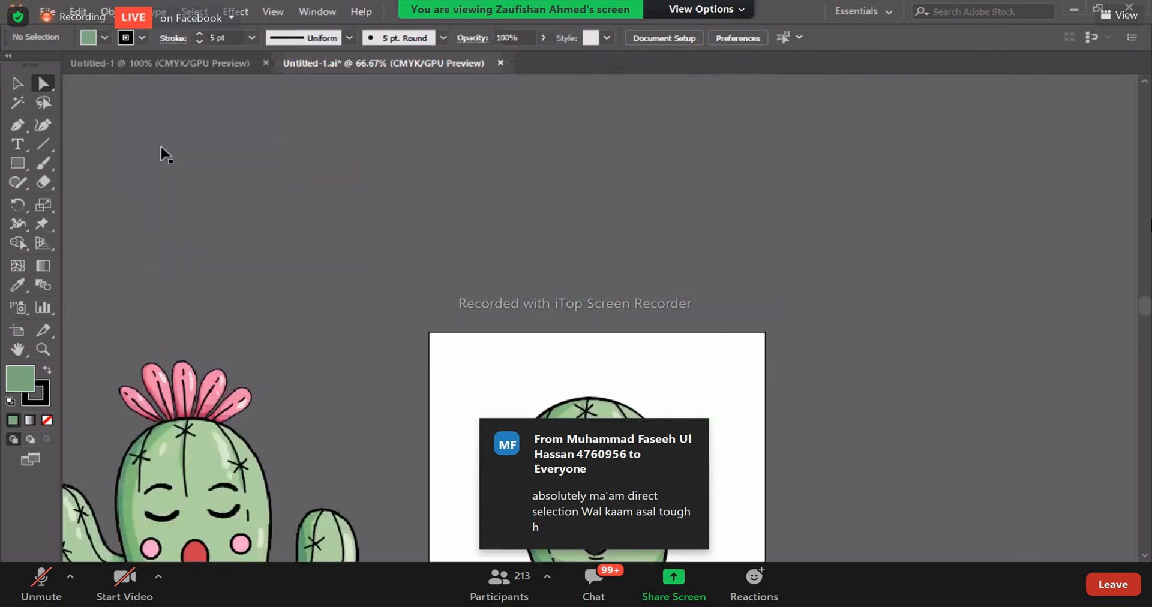
{"action": "scroll", "coordinate": [162, 159], "scroll_direction": "down", "scroll_amount": 9}
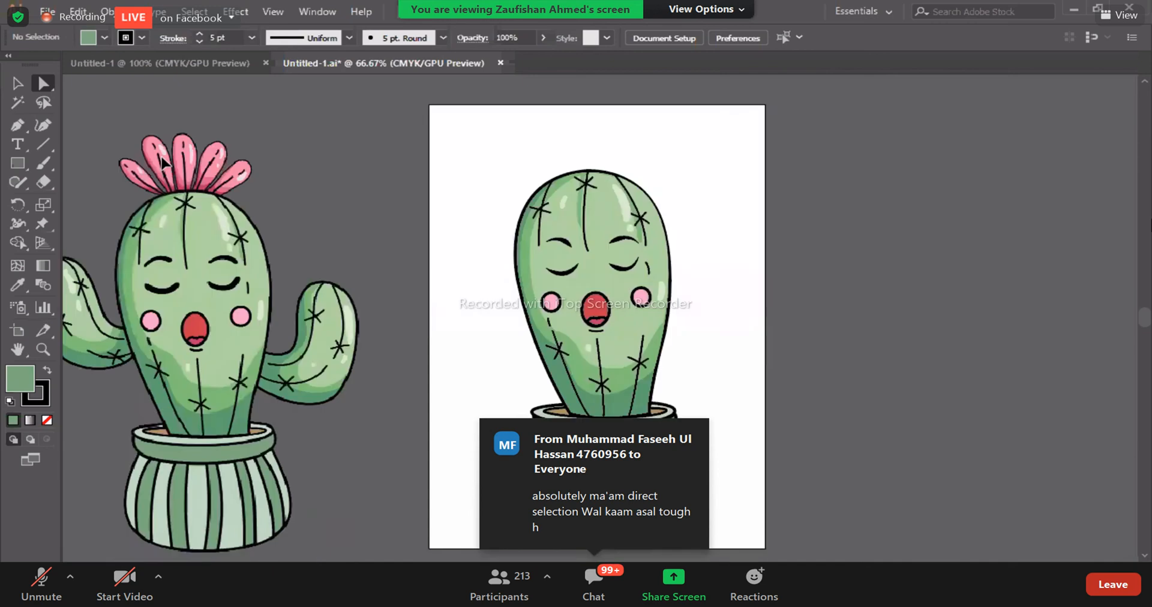
- Close the Untitled-1.ai document and deselect the Happy Cactus.png image in Untitled-1
{"action": "left_click", "coordinate": [500, 63]}
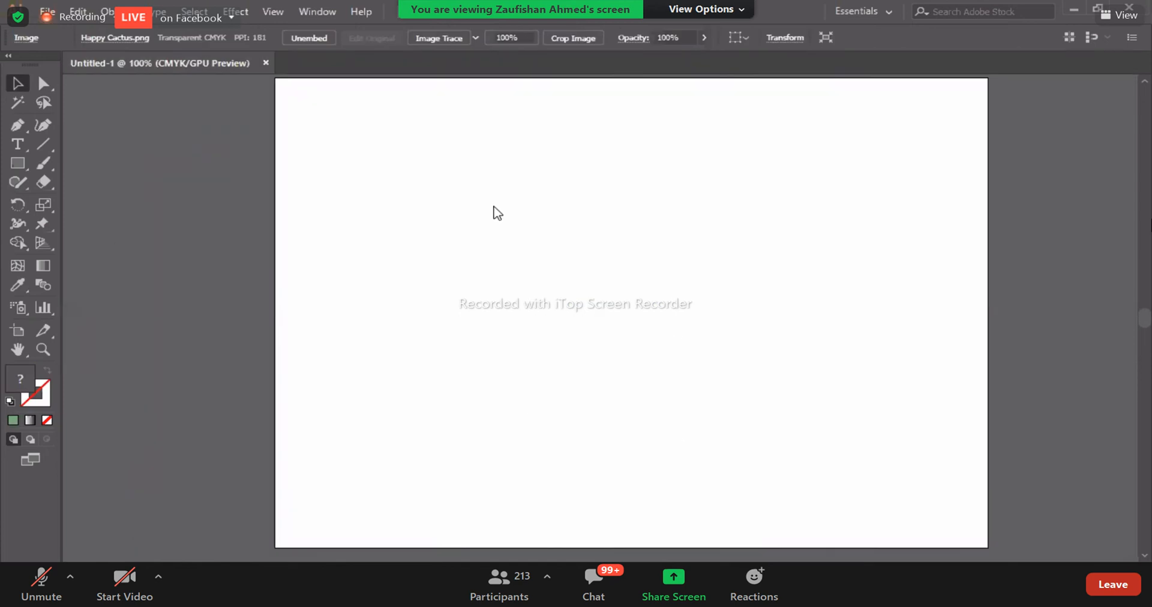
{"action": "left_click", "coordinate": [376, 200]}
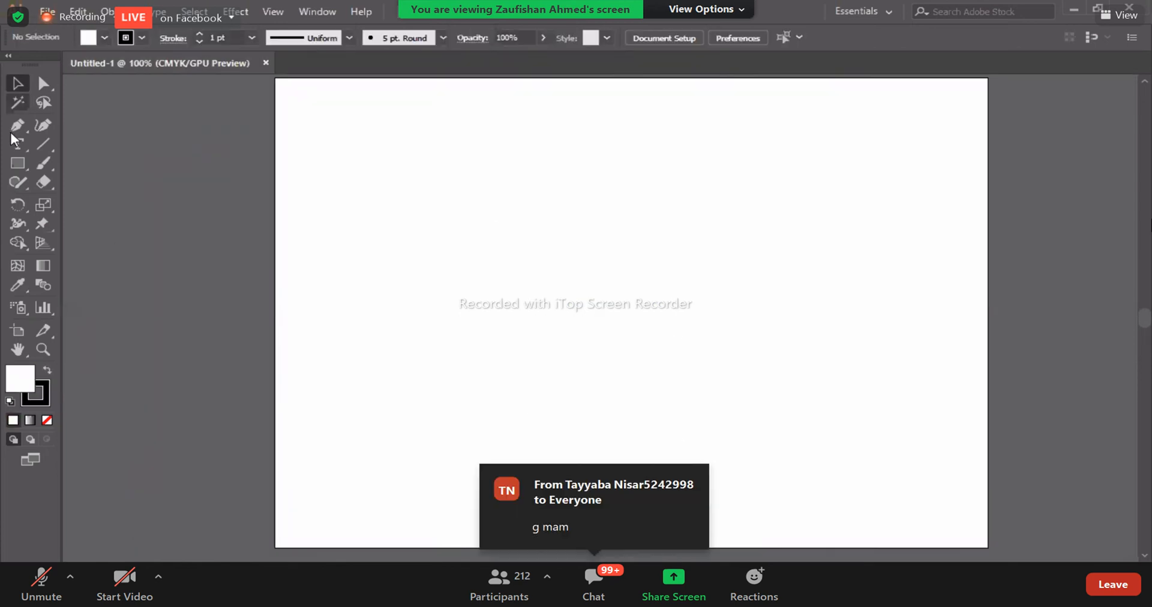
- Draw a triangle and an upright ellipse side by side on the blank artboard with the Shaper tool
{"action": "left_click", "coordinate": [19, 166]}
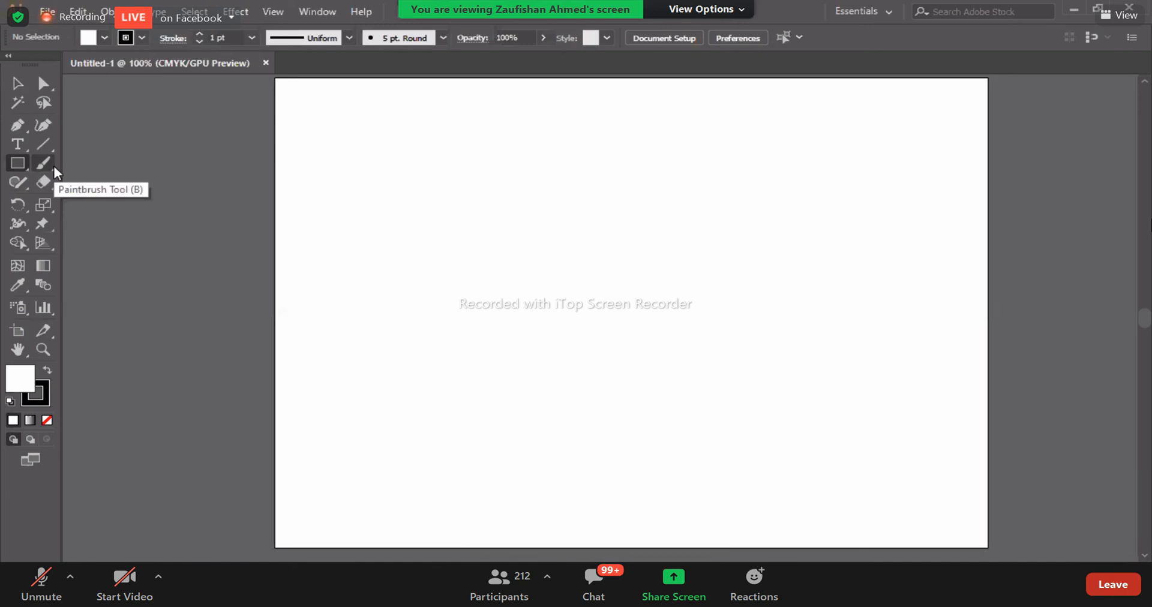
{"action": "left_click", "coordinate": [27, 184]}
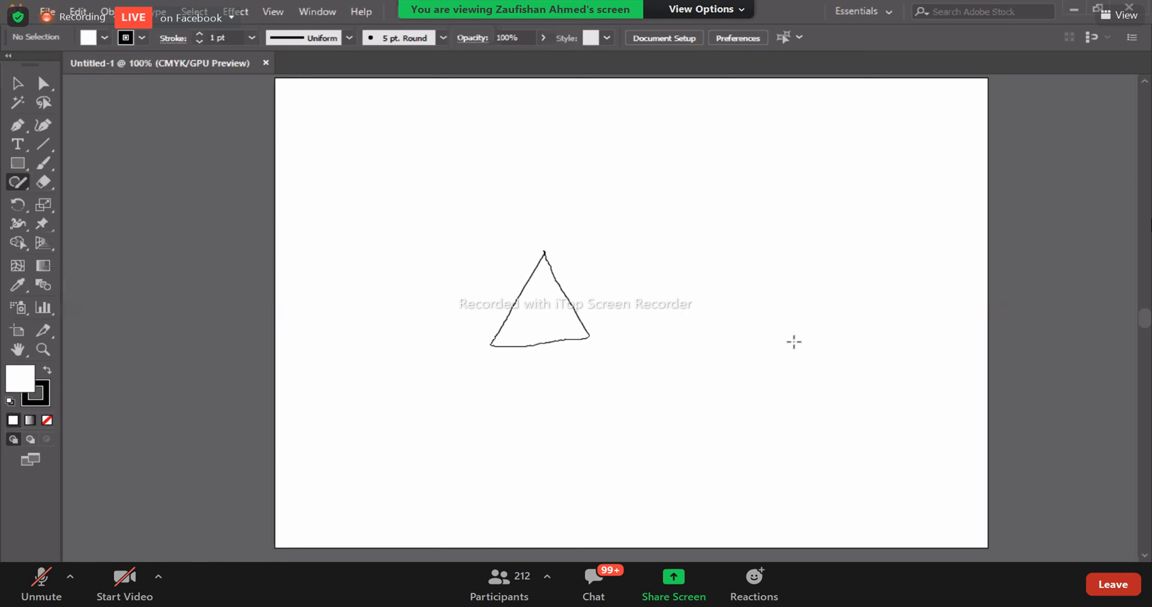
{"action": "mouse_move", "coordinate": [762, 252]}
{"action": "left_mouse_down"}
{"action": "mouse_move", "coordinate": [772, 275]}
{"action": "mouse_move", "coordinate": [767, 258]}
{"action": "left_mouse_up"}
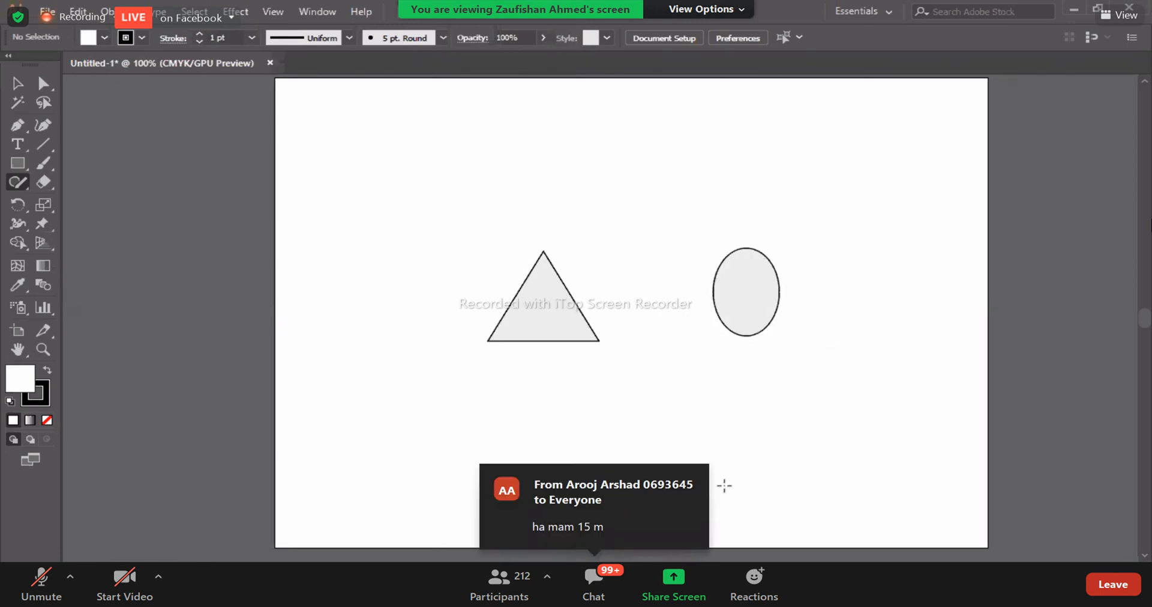
- Draw a tall rectangle above and a large circle below the triangle and ellipse with the Shaper tool
{"action": "left_click_drag", "start_coordinate": [725, 486], "coordinate": [723, 397]}
{"action": "left_click_drag", "start_coordinate": [726, 393], "coordinate": [711, 500]}
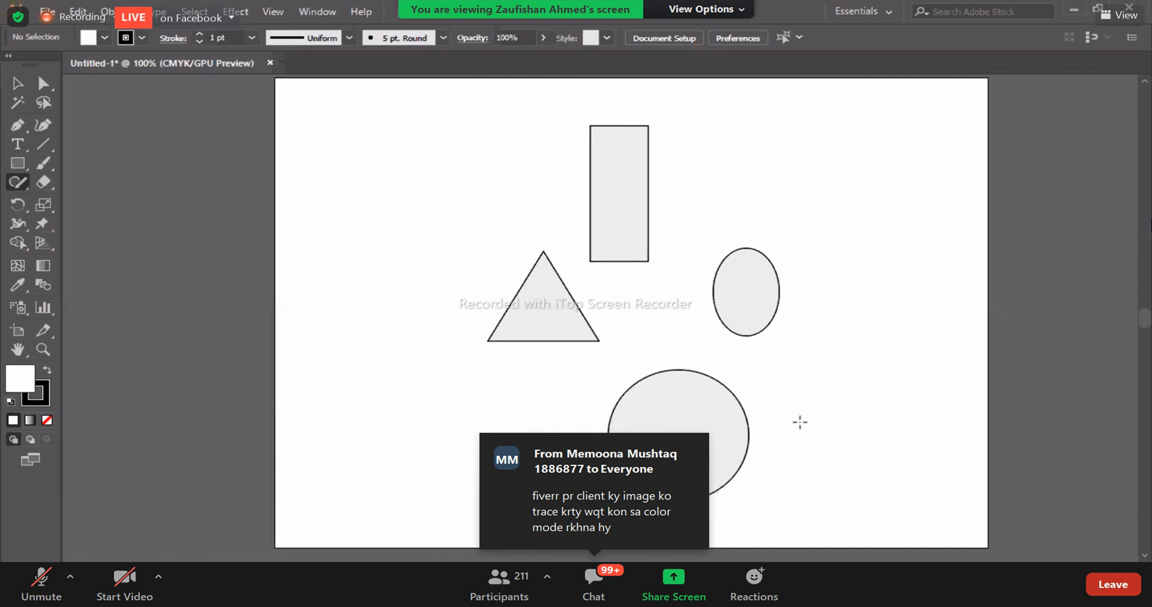
{"action": "right_click", "coordinate": [18, 164]}
{"action": "left_click", "coordinate": [14, 183]}
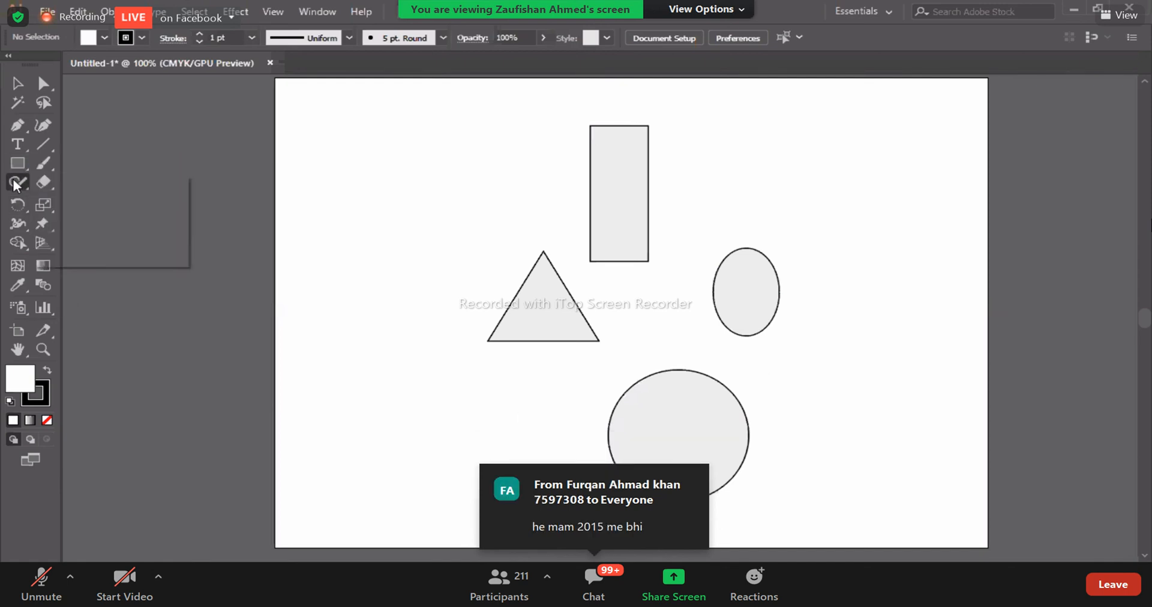
{"action": "right_click", "coordinate": [14, 184]}
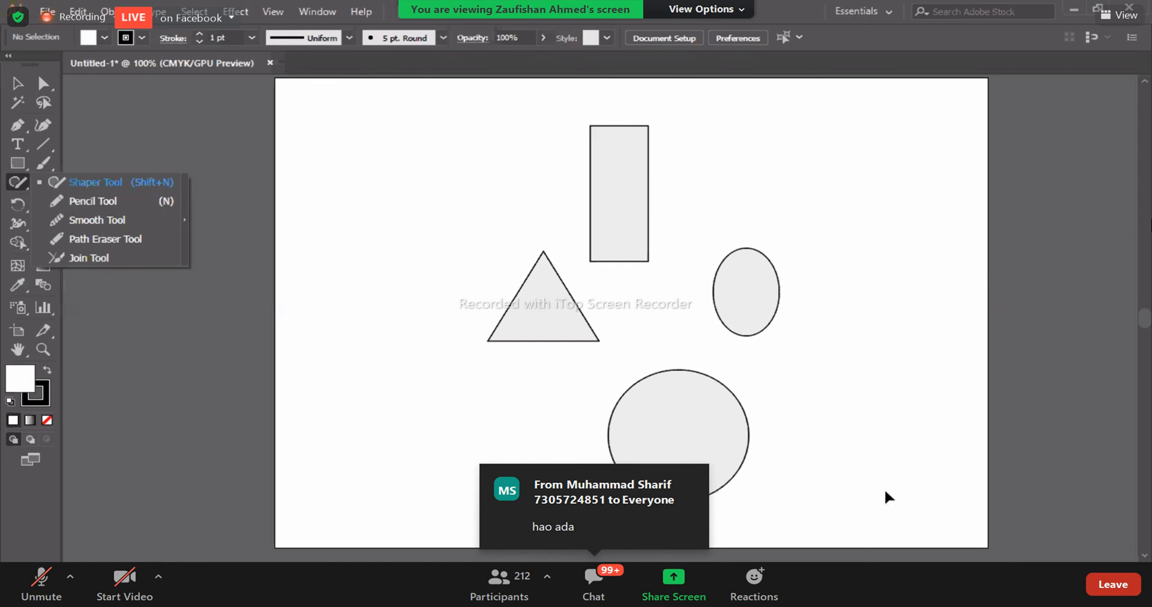
- Select all the Shaper tool shapes and delete them from the artboard
{"action": "key", "text": "v"}
{"action": "left_click_drag", "start_coordinate": [407, 107], "coordinate": [876, 491]}
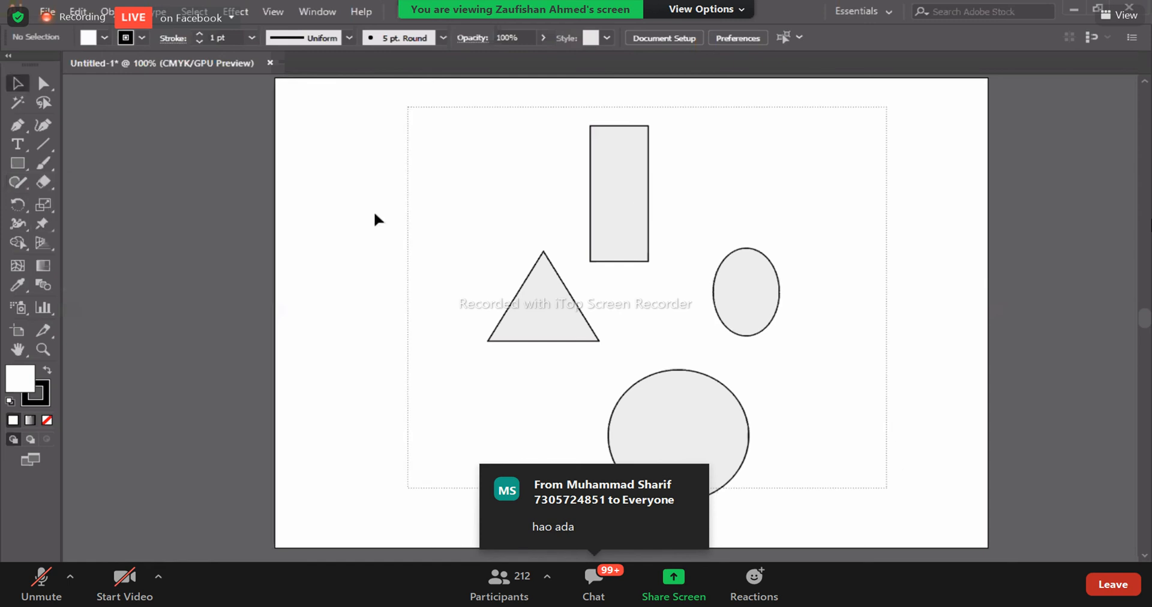
{"action": "key", "text": "ctrl+a"}
{"action": "key", "text": "Delete"}
- Draw a long wavy line across the artboard and a vertical squiggle beside its left end with the Pencil tool
{"action": "left_click", "coordinate": [17, 181]}
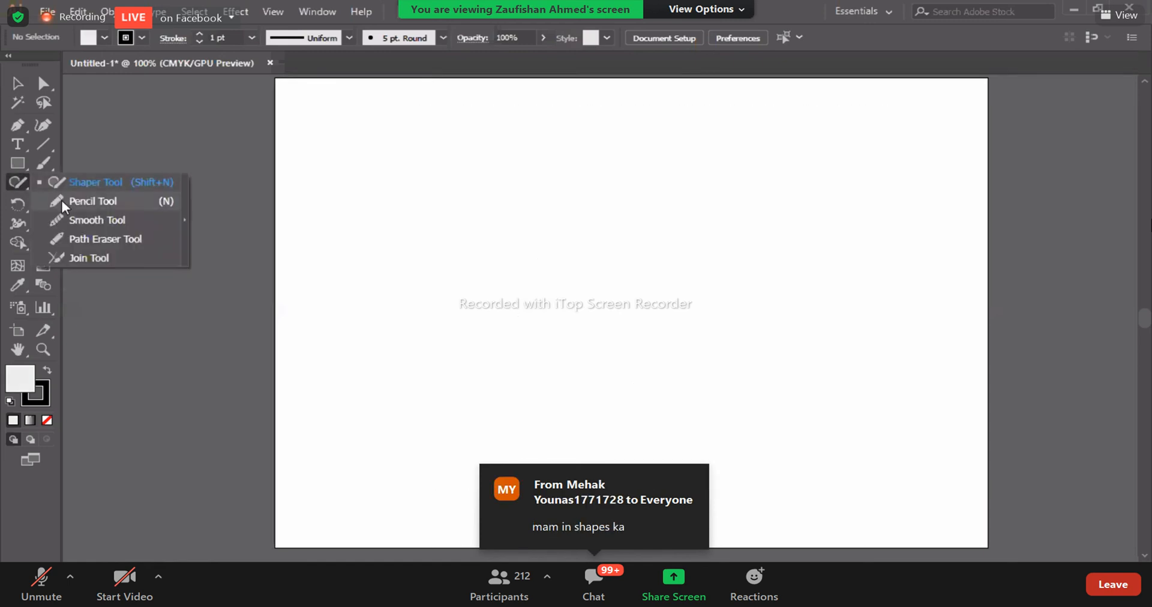
{"action": "left_click", "coordinate": [59, 201]}
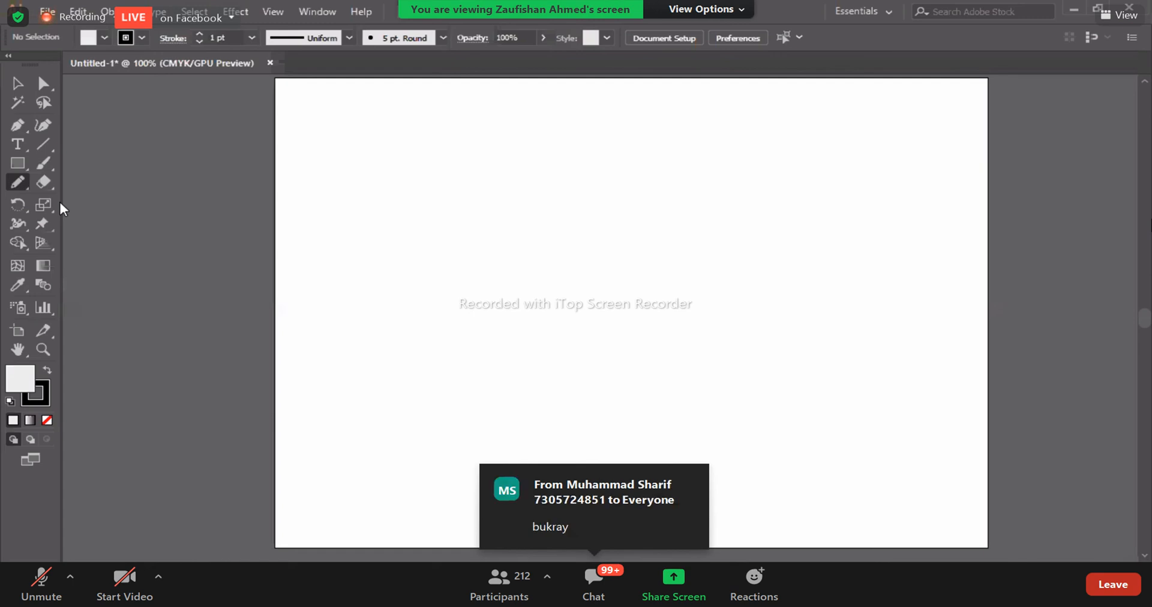
{"action": "left_click_drag", "start_coordinate": [364, 270], "coordinate": [514, 275]}
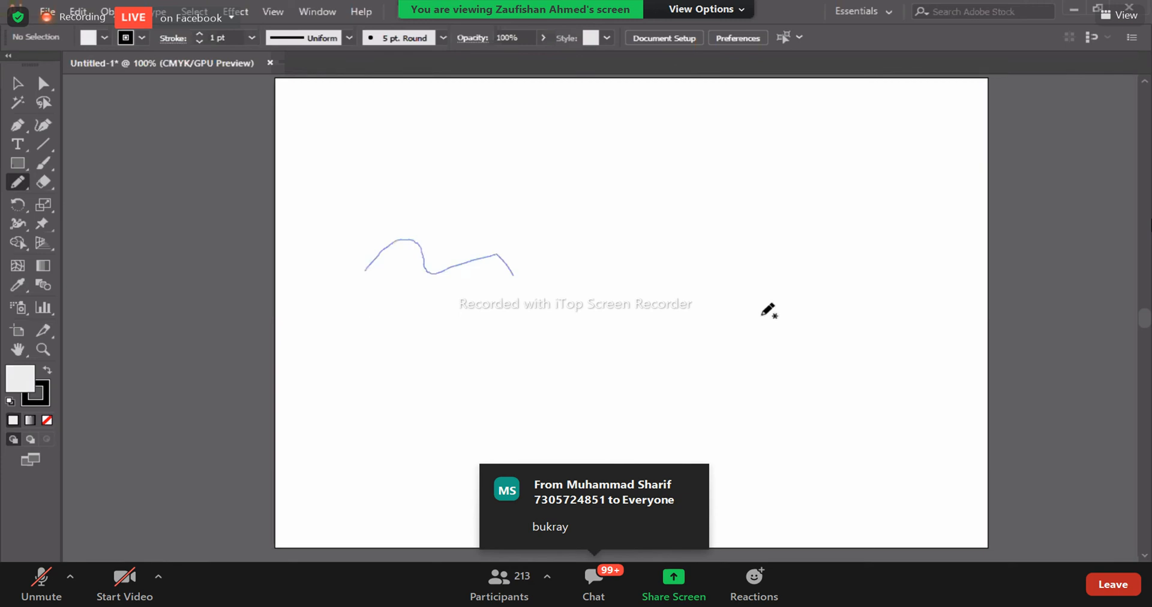
{"action": "left_click_drag", "start_coordinate": [803, 315], "coordinate": [904, 430]}
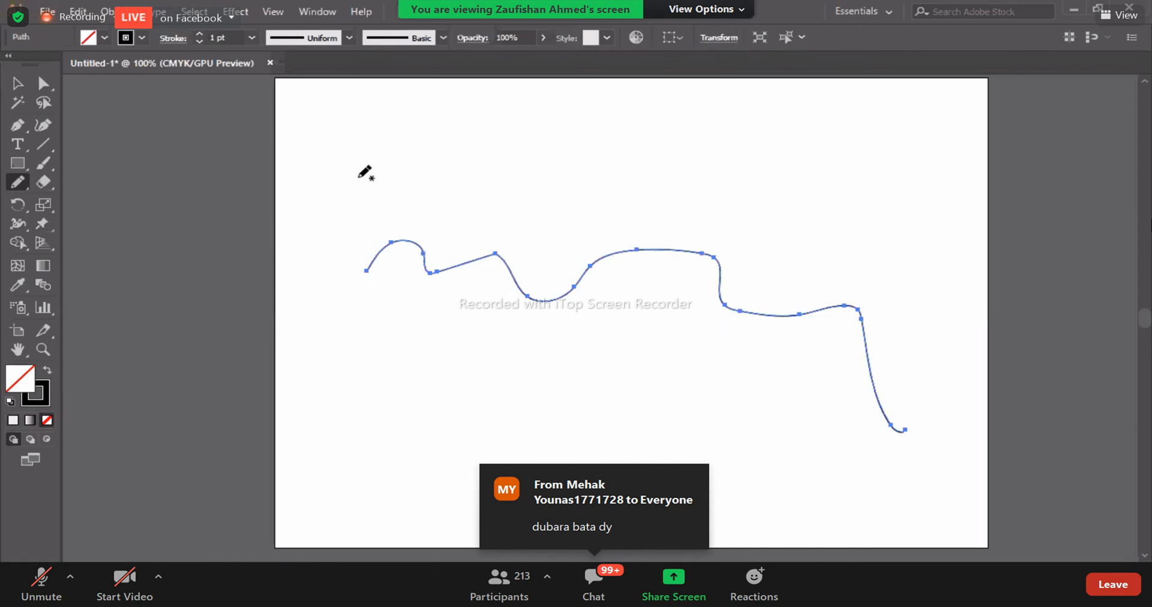
{"action": "left_click_drag", "start_coordinate": [348, 170], "coordinate": [334, 247]}
{"action": "left_click_drag", "start_coordinate": [350, 276], "coordinate": [339, 321]}
{"action": "mouse_move", "coordinate": [342, 267]}
{"action": "left_mouse_down"}
{"action": "mouse_move", "coordinate": [337, 310]}
{"action": "mouse_move", "coordinate": [394, 424]}
{"action": "left_mouse_up"}
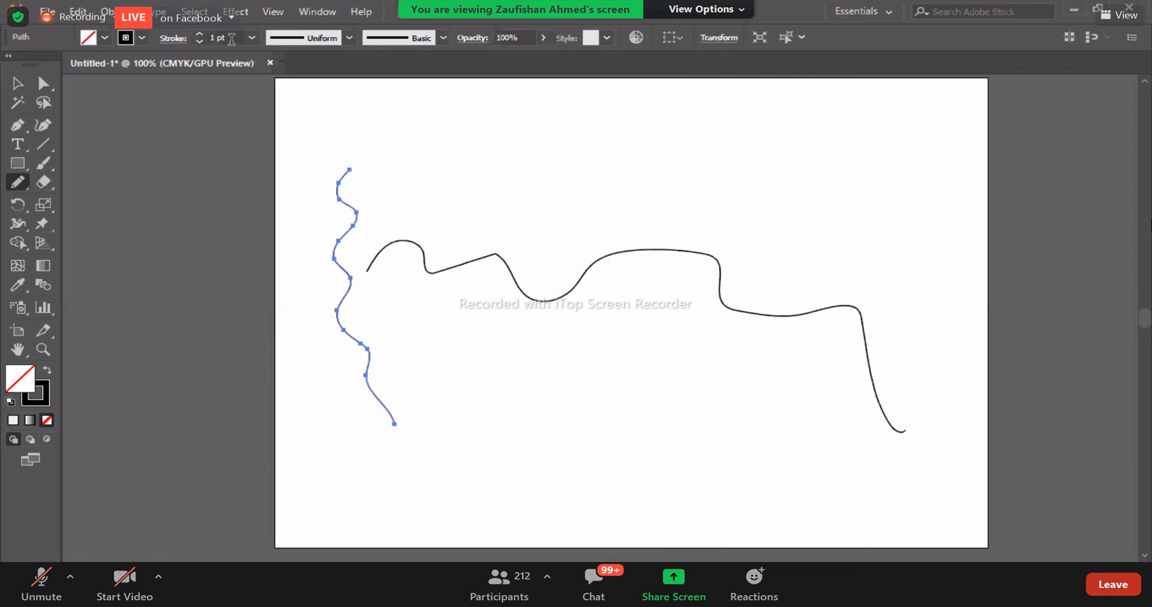
- Try an 8 pt stroke with a tapered width profile, and a rough charcoal-like brush, on the vertical squiggle
{"action": "left_click", "coordinate": [265, 223]}
{"action": "left_click", "coordinate": [350, 38]}
{"action": "left_click", "coordinate": [304, 75]}
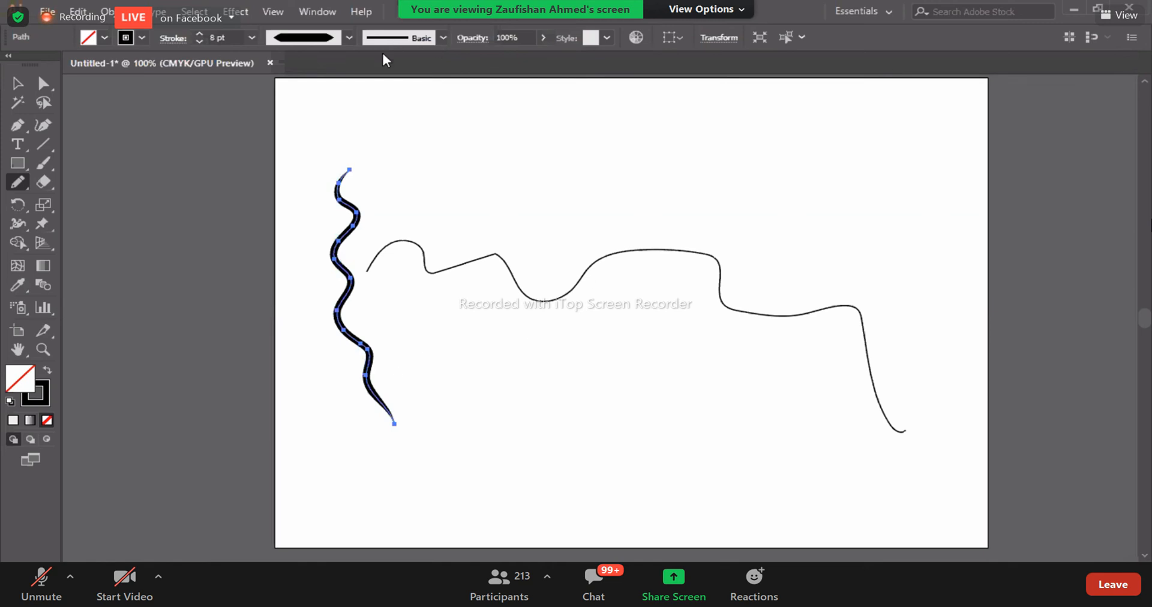
{"action": "left_click", "coordinate": [442, 38]}
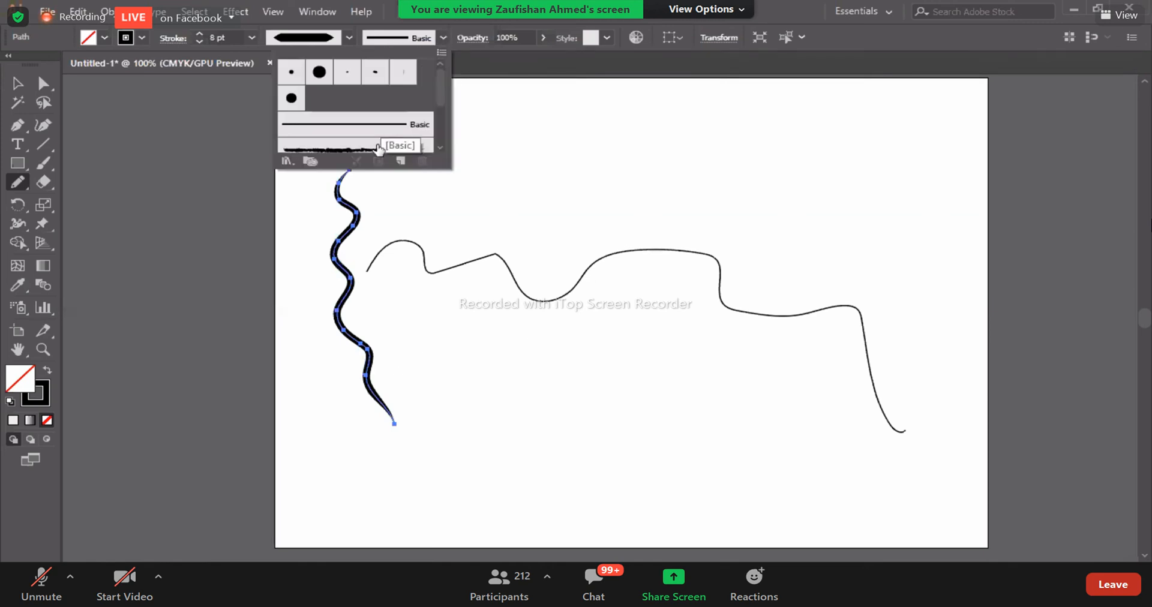
{"action": "left_click", "coordinate": [378, 147]}
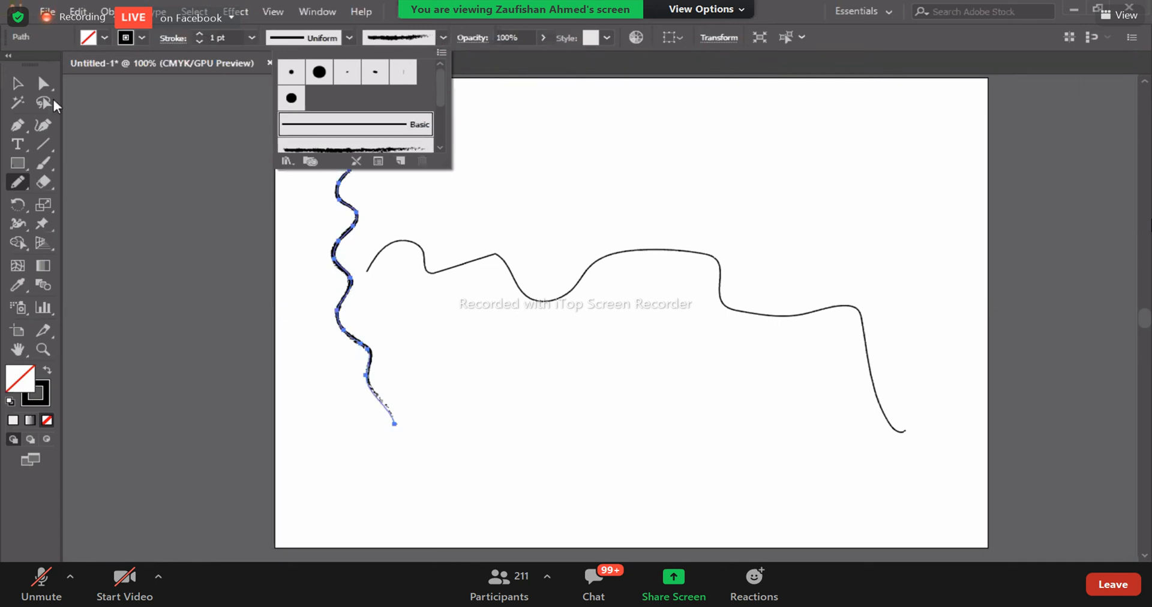
- Draw a step-shaped line below the wavy line, plus a looped doodle and a flower above it, with the Pencil tool
{"action": "mouse_move", "coordinate": [497, 371]}
{"action": "left_mouse_down"}
{"action": "mouse_move", "coordinate": [662, 432]}
{"action": "mouse_move", "coordinate": [695, 432]}
{"action": "left_mouse_up"}
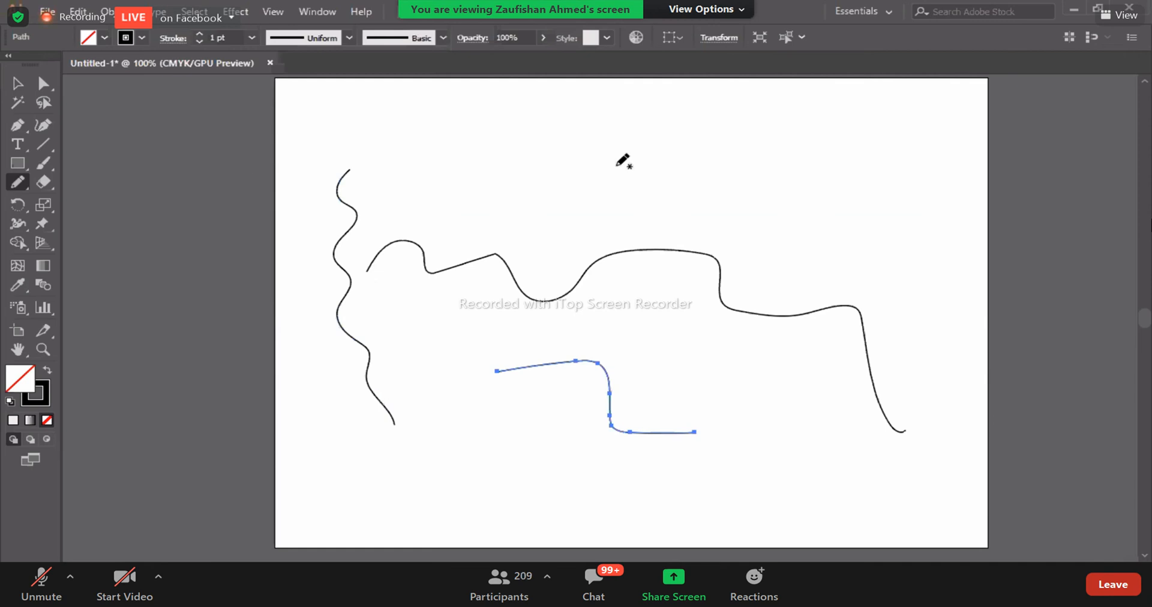
{"action": "mouse_move", "coordinate": [609, 154]}
{"action": "left_mouse_down"}
{"action": "mouse_move", "coordinate": [603, 183]}
{"action": "mouse_move", "coordinate": [621, 202]}
{"action": "mouse_move", "coordinate": [616, 163]}
{"action": "mouse_move", "coordinate": [647, 154]}
{"action": "mouse_move", "coordinate": [615, 233]}
{"action": "left_mouse_up"}
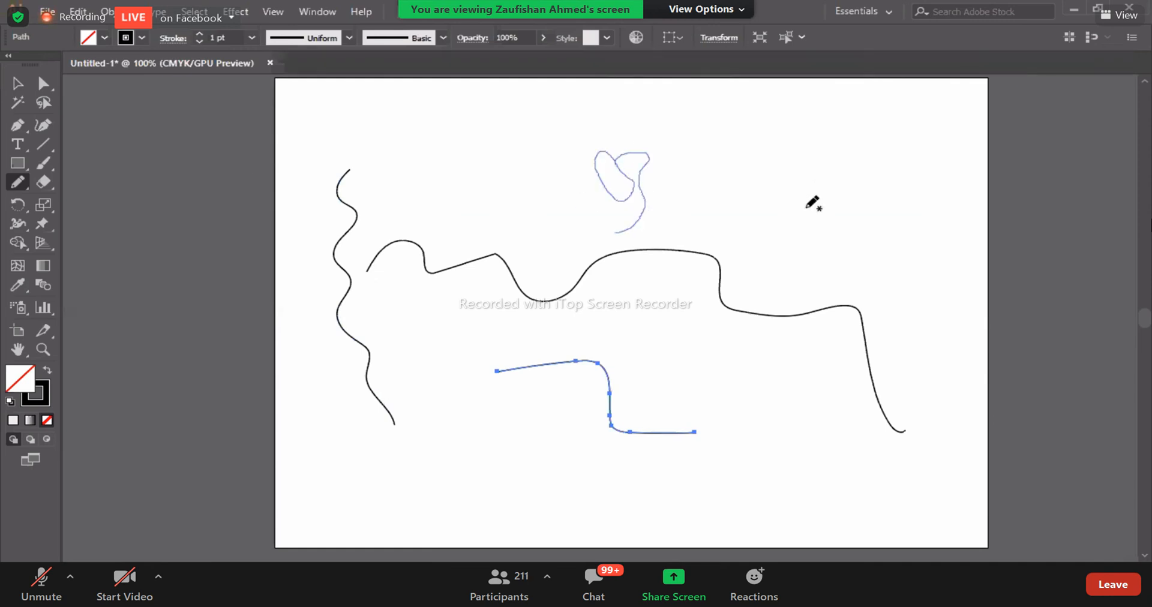
{"action": "mouse_move", "coordinate": [815, 186]}
{"action": "left_mouse_down"}
{"action": "mouse_move", "coordinate": [806, 209]}
{"action": "mouse_move", "coordinate": [816, 186]}
{"action": "mouse_move", "coordinate": [841, 209]}
{"action": "mouse_move", "coordinate": [801, 253]}
{"action": "mouse_move", "coordinate": [780, 210]}
{"action": "mouse_move", "coordinate": [801, 165]}
{"action": "left_mouse_up"}
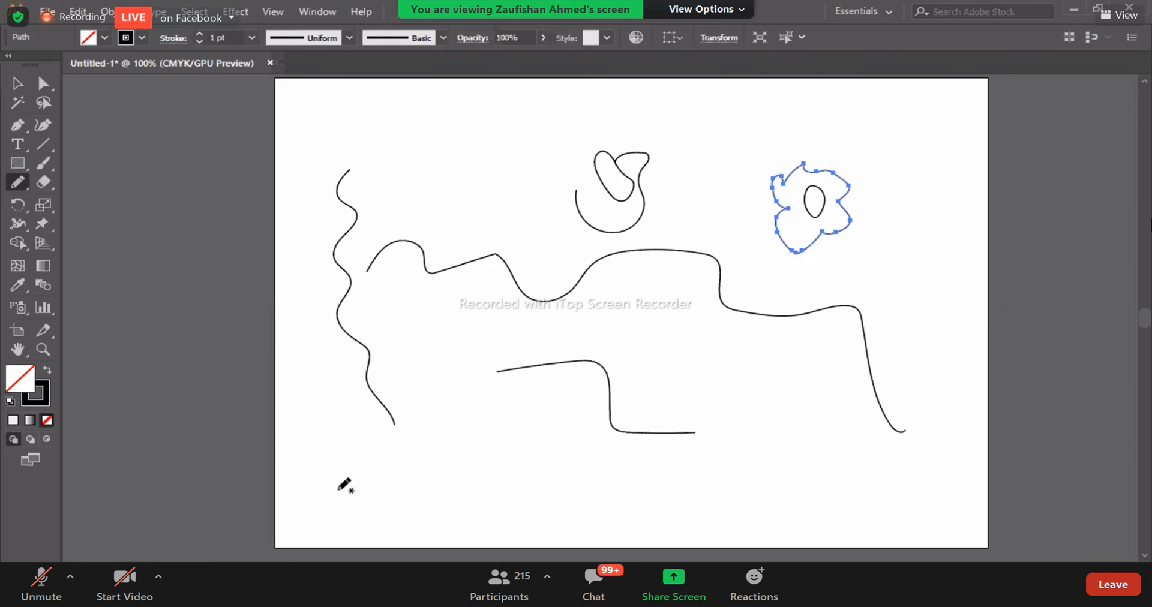
- Handwrite the presenter's first name along the lower part of the artboard with the Pencil tool
{"action": "mouse_move", "coordinate": [333, 484]}
{"action": "left_mouse_down"}
{"action": "mouse_move", "coordinate": [376, 515]}
{"action": "mouse_move", "coordinate": [391, 498]}
{"action": "mouse_move", "coordinate": [426, 498]}
{"action": "left_mouse_up"}
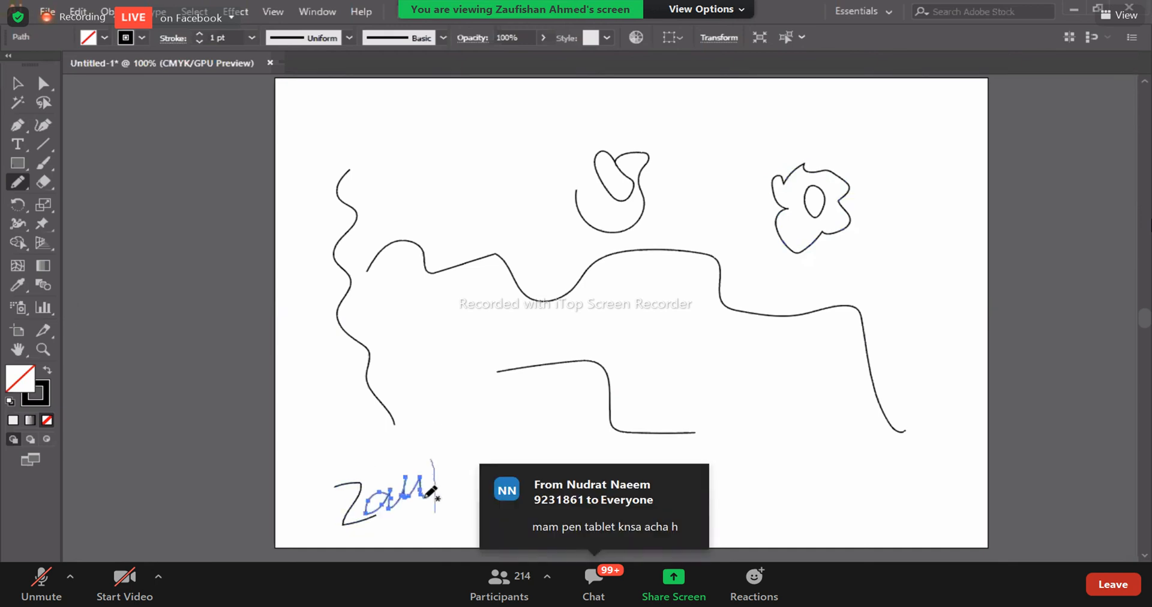
{"action": "left_click_drag", "start_coordinate": [432, 459], "coordinate": [438, 498]}
{"action": "left_click_drag", "start_coordinate": [482, 455], "coordinate": [462, 485]}
{"action": "mouse_move", "coordinate": [501, 417]}
{"action": "left_mouse_down"}
{"action": "mouse_move", "coordinate": [557, 453]}
{"action": "mouse_move", "coordinate": [647, 408]}
{"action": "left_mouse_up"}
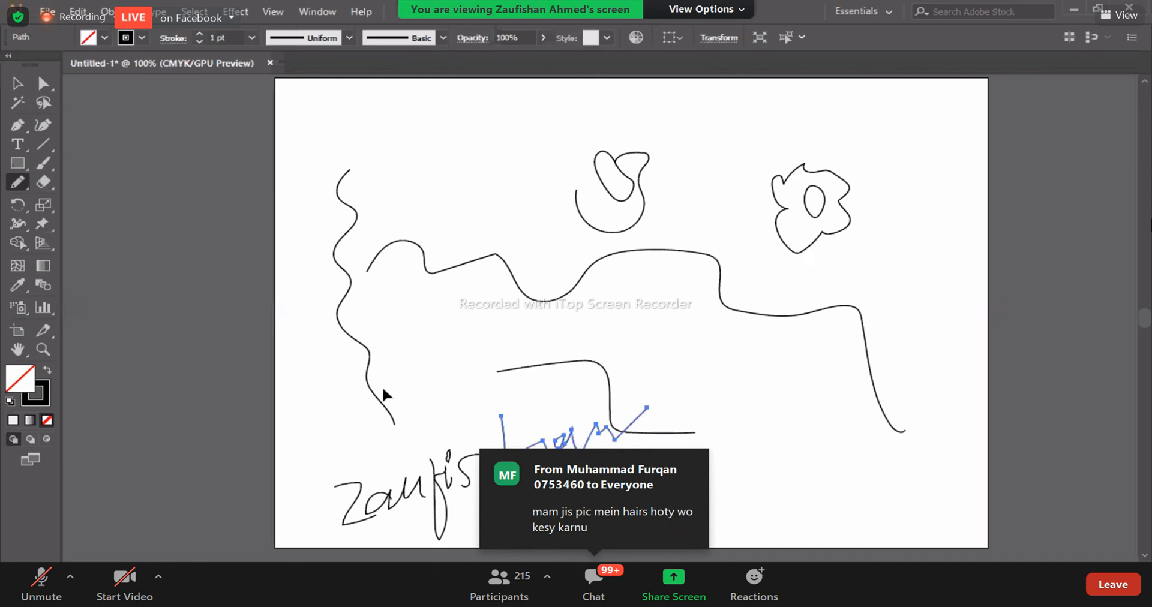
- Select all the pencil drawings and delete them from the artboard
{"action": "key", "text": "v"}
{"action": "left_click", "coordinate": [307, 231]}
{"action": "mouse_move", "coordinate": [281, 145]}
{"action": "left_mouse_down"}
{"action": "mouse_move", "coordinate": [1133, 457]}
{"action": "mouse_move", "coordinate": [1127, 542]}
{"action": "mouse_move", "coordinate": [1149, 555]}
{"action": "left_mouse_up"}
{"action": "key", "text": "Delete"}
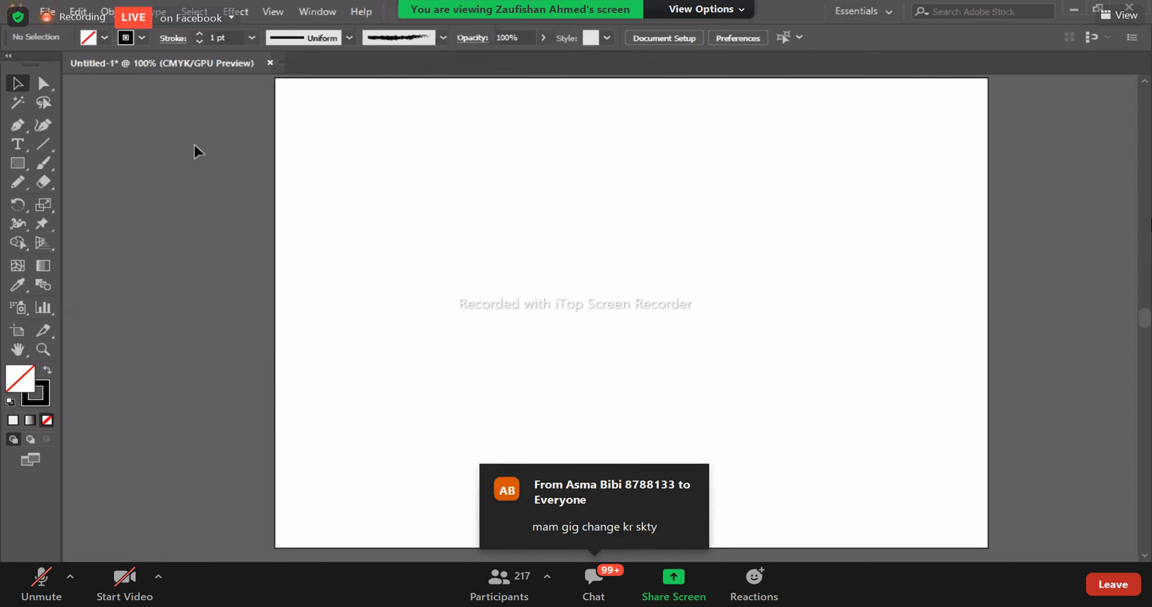
- Draw one long jagged freehand line across the blank artboard with the Pencil tool
{"action": "left_click", "coordinate": [18, 188]}
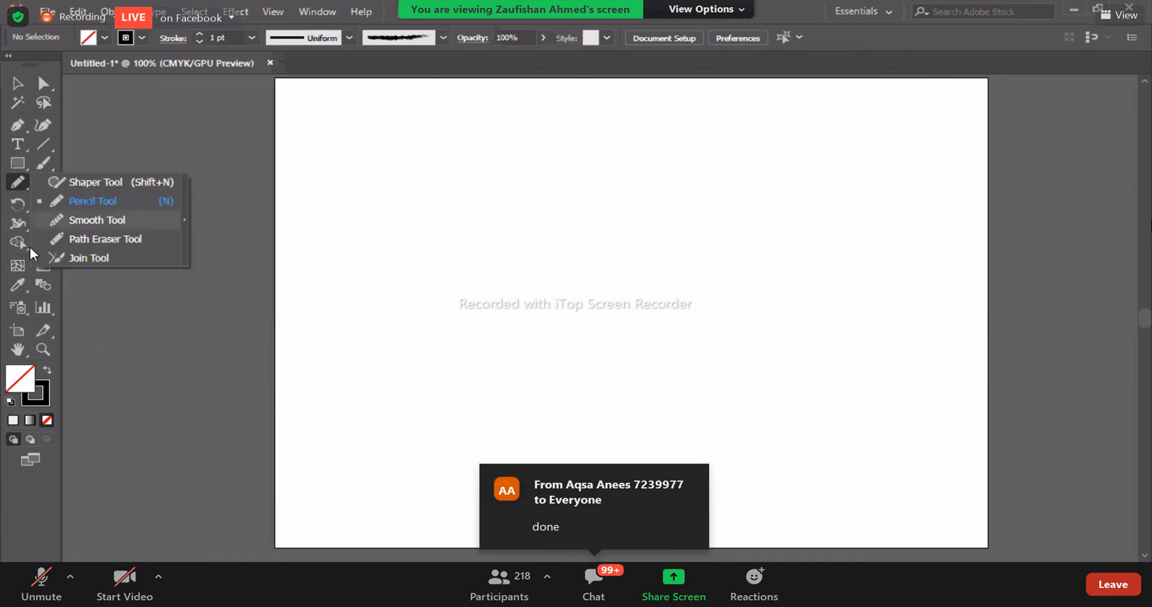
{"action": "left_click", "coordinate": [82, 207]}
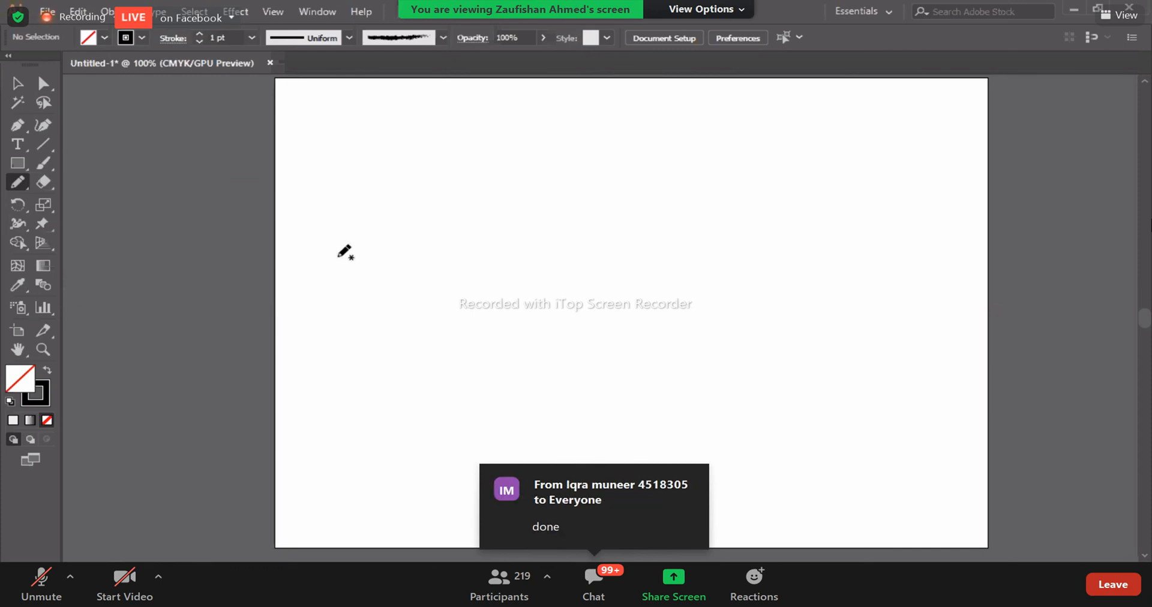
{"action": "left_click_drag", "start_coordinate": [334, 277], "coordinate": [471, 274]}
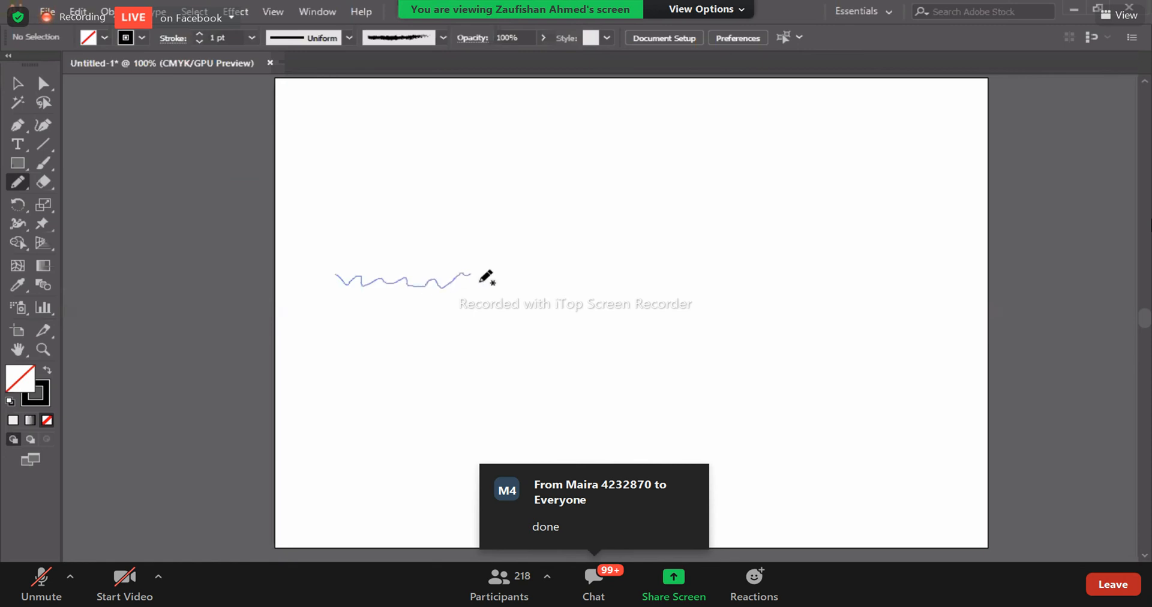
{"action": "left_click_drag", "start_coordinate": [549, 280], "coordinate": [703, 258]}
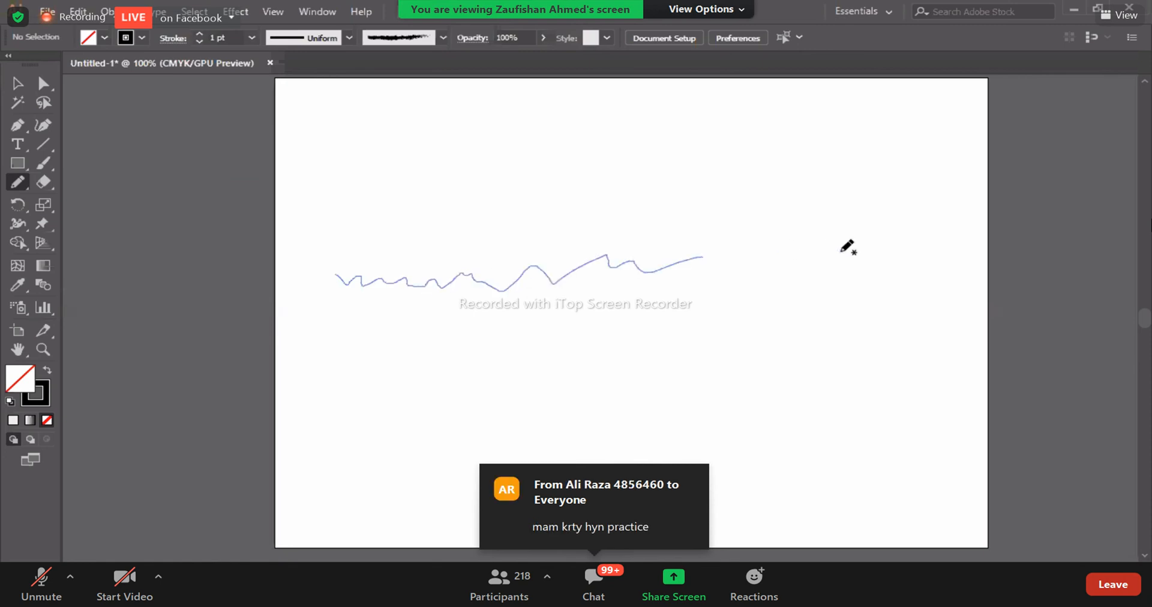
{"action": "left_click_drag", "start_coordinate": [885, 239], "coordinate": [904, 220]}
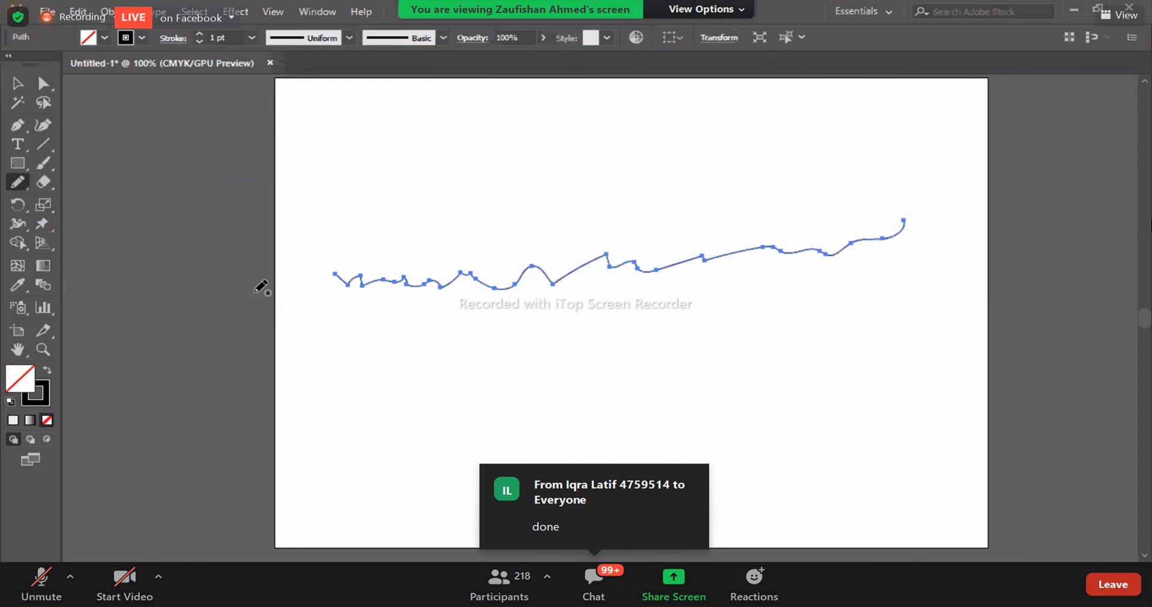
- Even out the jagged line along its whole length with the Smooth tool, and delete the line
{"action": "left_click", "coordinate": [20, 181]}
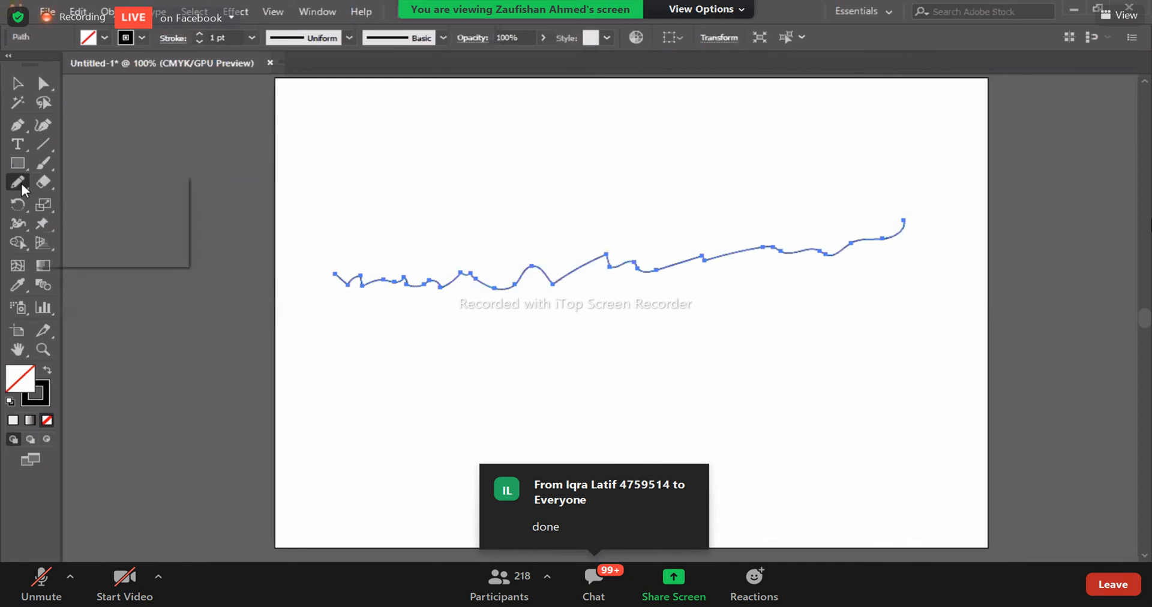
{"action": "left_click", "coordinate": [90, 220]}
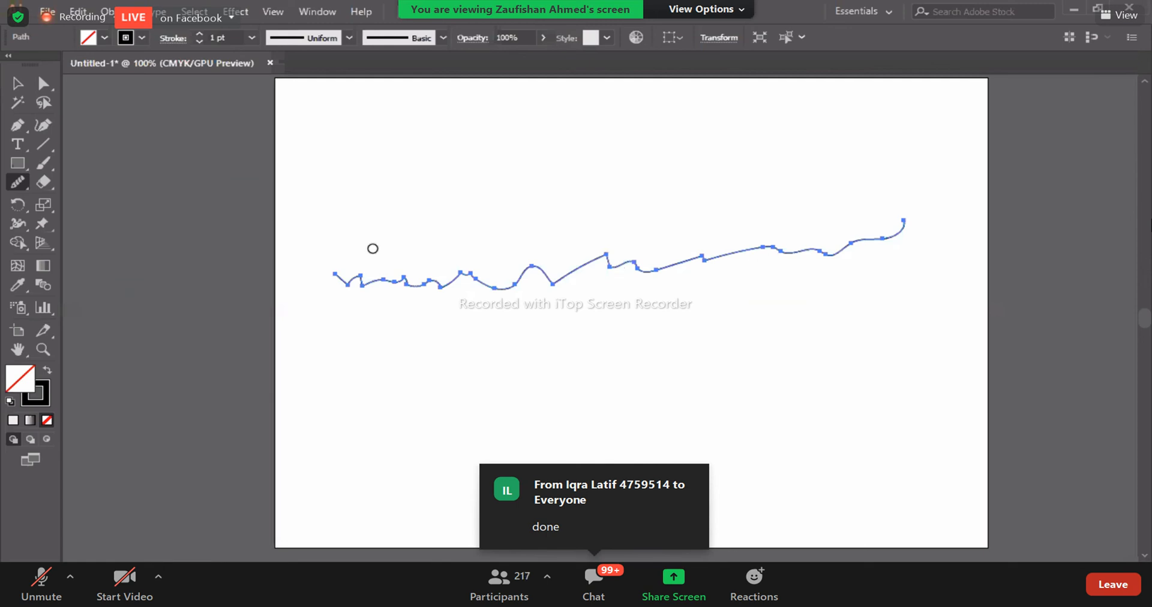
{"action": "mouse_move", "coordinate": [318, 288]}
{"action": "left_mouse_down"}
{"action": "mouse_move", "coordinate": [550, 272]}
{"action": "mouse_move", "coordinate": [906, 224]}
{"action": "mouse_move", "coordinate": [420, 273]}
{"action": "left_mouse_up"}
{"action": "mouse_move", "coordinate": [860, 249]}
{"action": "left_mouse_down"}
{"action": "mouse_move", "coordinate": [630, 286]}
{"action": "mouse_move", "coordinate": [388, 300]}
{"action": "mouse_move", "coordinate": [370, 282]}
{"action": "mouse_move", "coordinate": [379, 281]}
{"action": "left_mouse_up"}
{"action": "mouse_move", "coordinate": [551, 280]}
{"action": "left_mouse_down"}
{"action": "mouse_move", "coordinate": [397, 282]}
{"action": "mouse_move", "coordinate": [879, 232]}
{"action": "mouse_move", "coordinate": [360, 282]}
{"action": "mouse_move", "coordinate": [670, 264]}
{"action": "mouse_move", "coordinate": [898, 232]}
{"action": "mouse_move", "coordinate": [522, 273]}
{"action": "left_mouse_up"}
{"action": "mouse_move", "coordinate": [517, 274]}
{"action": "left_mouse_down"}
{"action": "mouse_move", "coordinate": [357, 277]}
{"action": "mouse_move", "coordinate": [525, 274]}
{"action": "mouse_move", "coordinate": [807, 238]}
{"action": "mouse_move", "coordinate": [371, 304]}
{"action": "mouse_move", "coordinate": [803, 266]}
{"action": "mouse_move", "coordinate": [642, 257]}
{"action": "mouse_move", "coordinate": [334, 283]}
{"action": "left_mouse_up"}
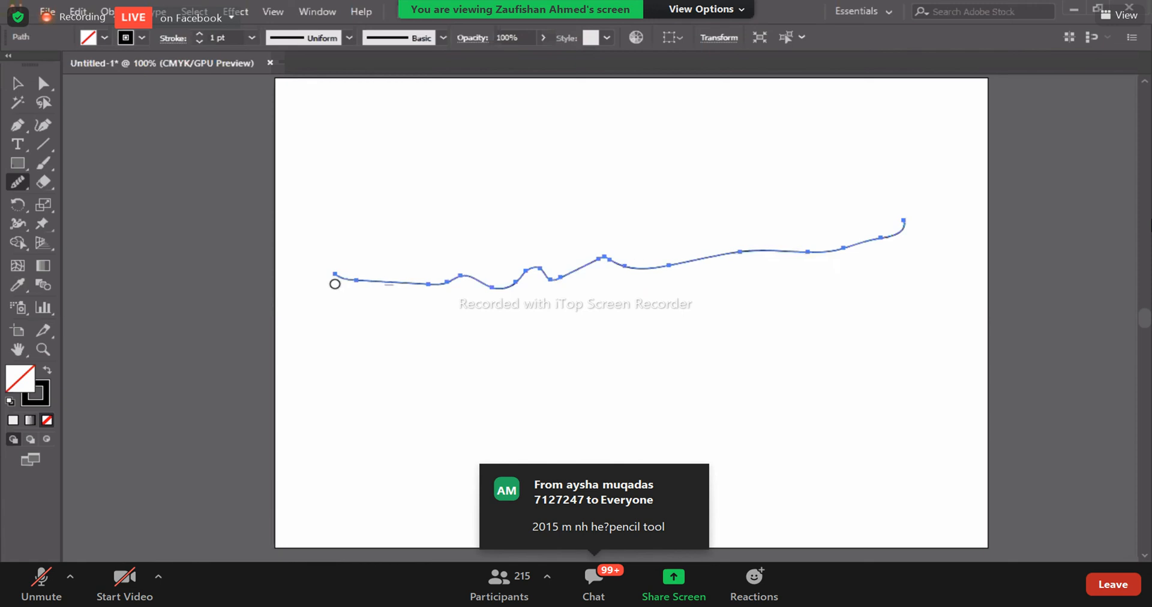
{"action": "mouse_move", "coordinate": [520, 293]}
{"action": "left_mouse_down"}
{"action": "mouse_move", "coordinate": [494, 272]}
{"action": "mouse_move", "coordinate": [682, 252]}
{"action": "mouse_move", "coordinate": [417, 262]}
{"action": "mouse_move", "coordinate": [625, 264]}
{"action": "mouse_move", "coordinate": [869, 244]}
{"action": "mouse_move", "coordinate": [581, 272]}
{"action": "mouse_move", "coordinate": [683, 266]}
{"action": "left_mouse_up"}
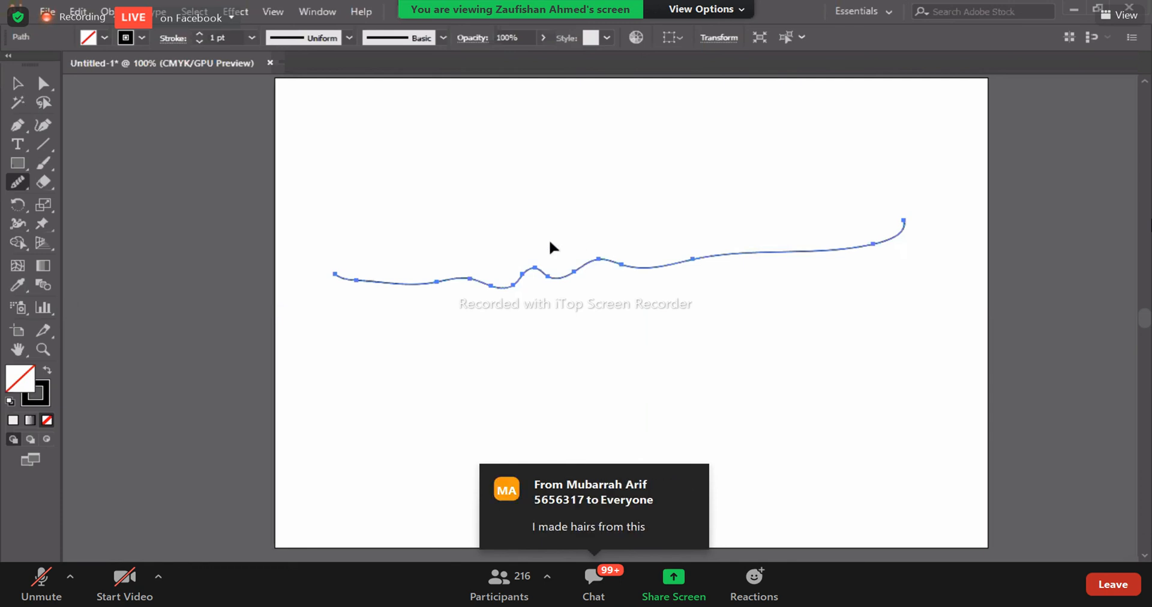
{"action": "key", "text": "Delete"}
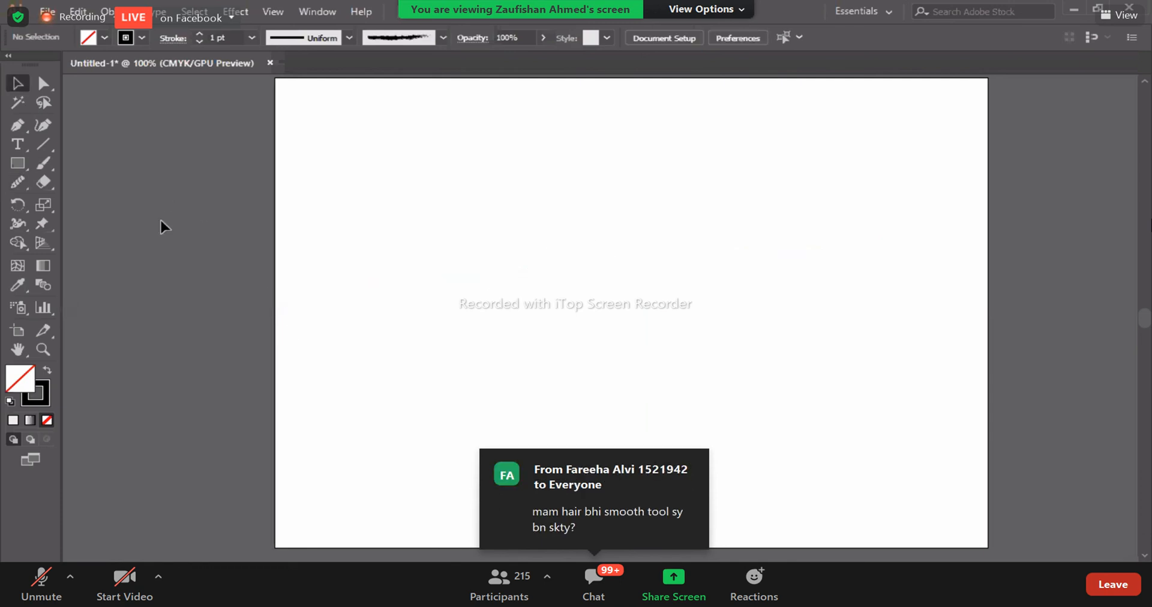
- Draw an unfilled ellipse about 3.78 by 3.57 in and place a black-filled copy to its right
{"action": "left_click", "coordinate": [18, 181]}
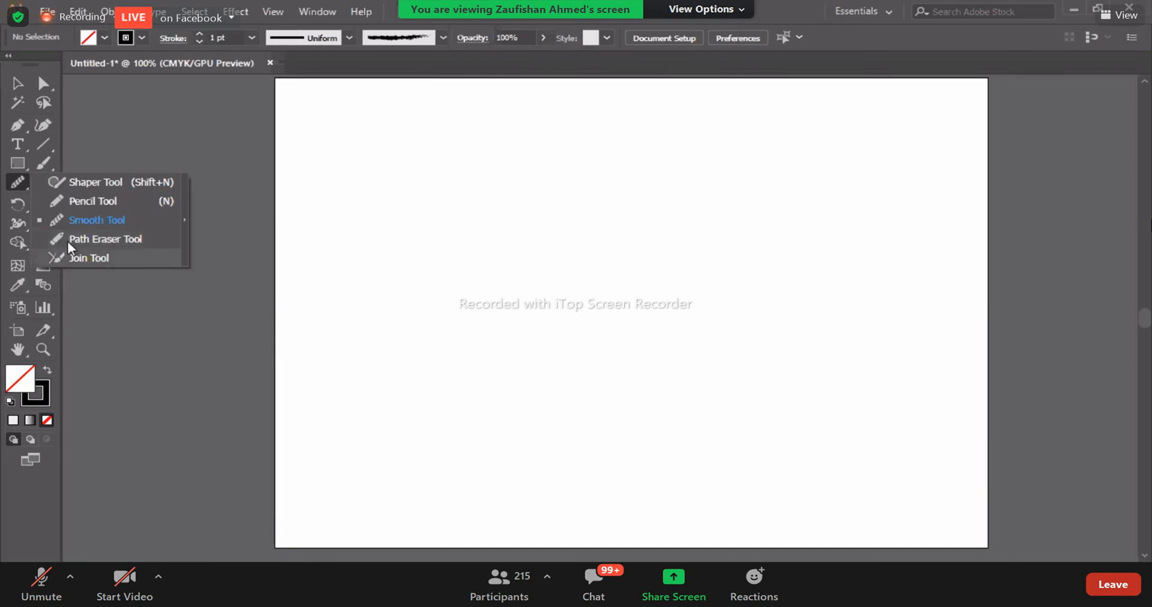
{"action": "left_click", "coordinate": [14, 164]}
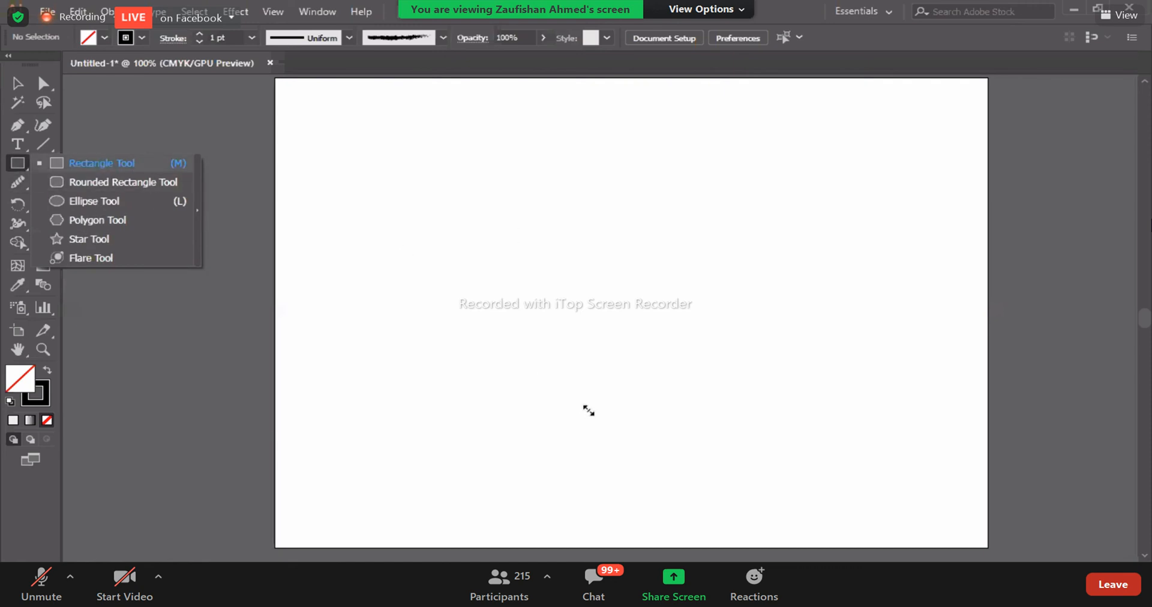
{"action": "left_click", "coordinate": [17, 83]}
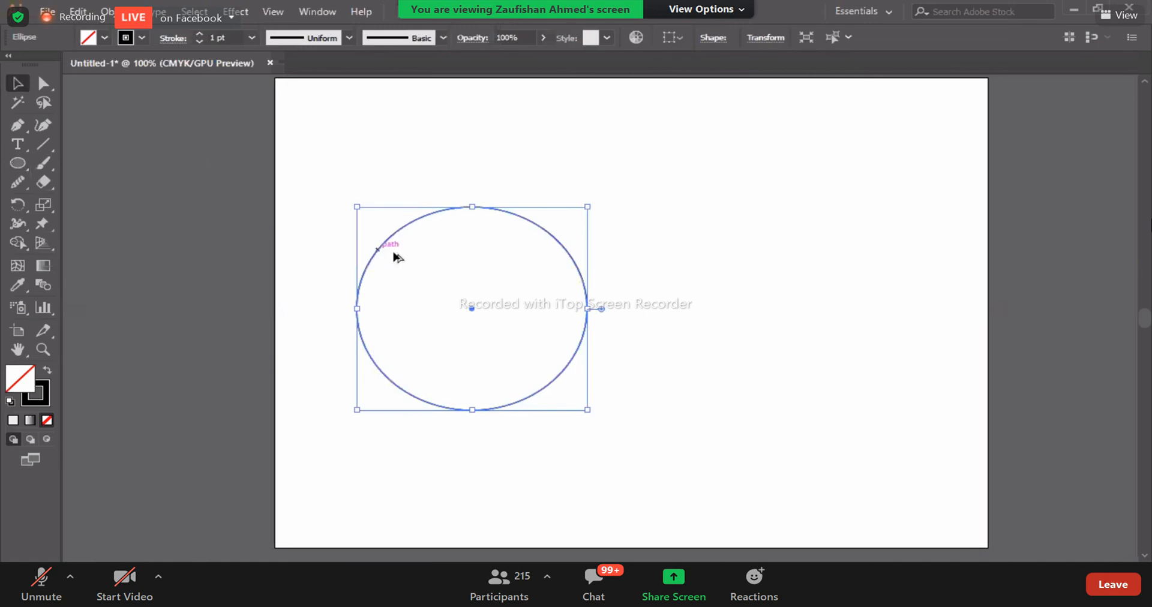
{"action": "left_click_drag", "start_coordinate": [397, 256], "coordinate": [697, 257]}
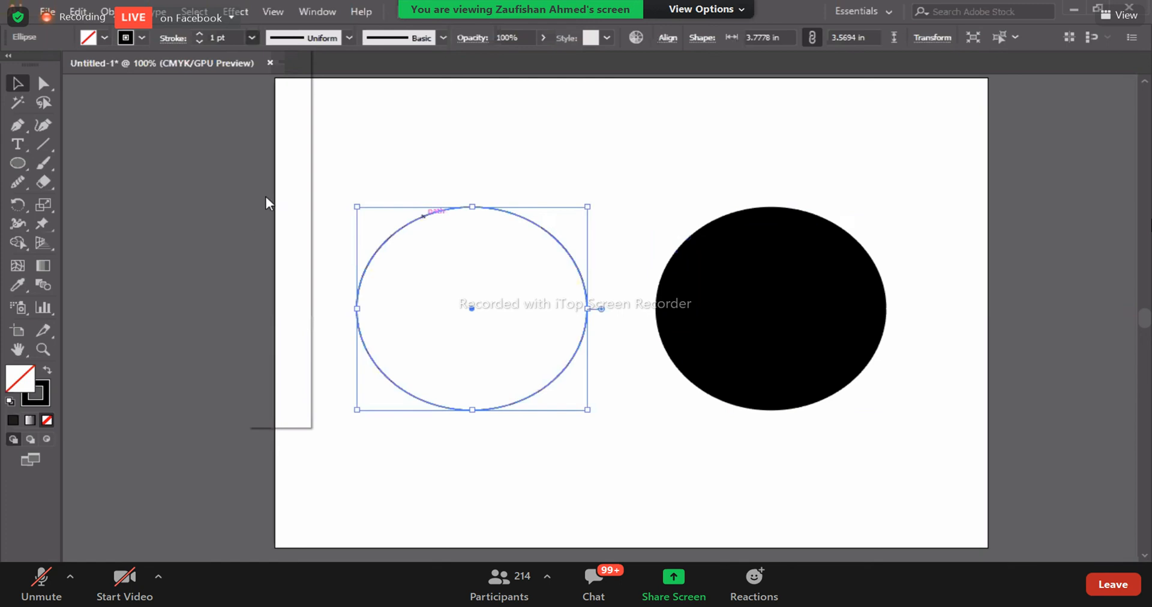
- Set the outlined ellipse's stroke to 10 pt and erase several stretches of its outline with the Path Eraser tool
{"action": "left_click", "coordinate": [252, 37]}
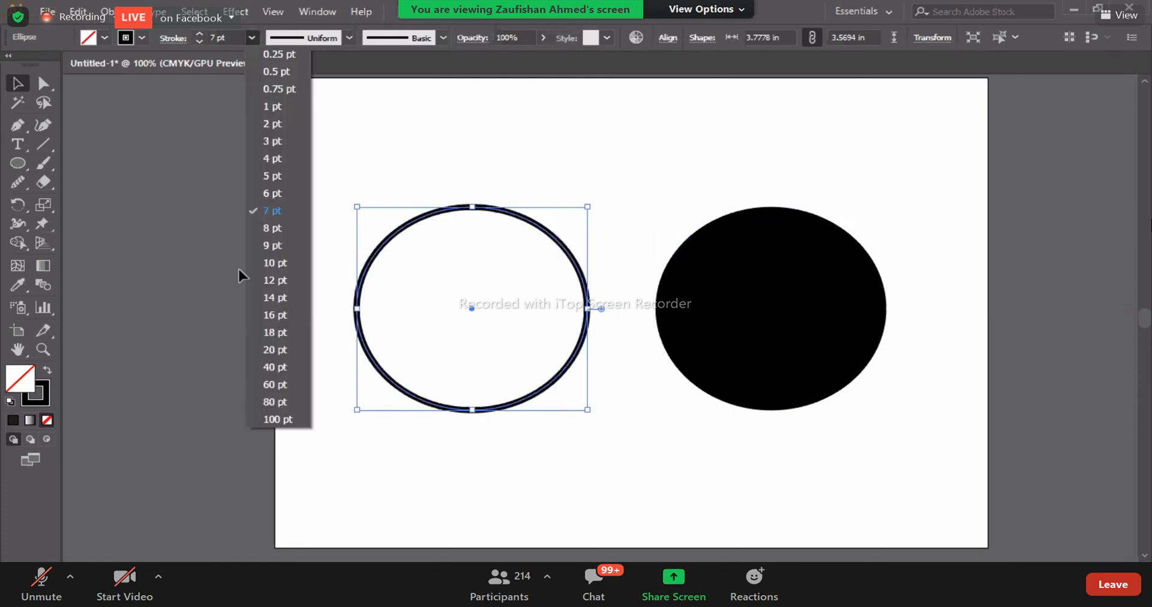
{"action": "left_click", "coordinate": [281, 265]}
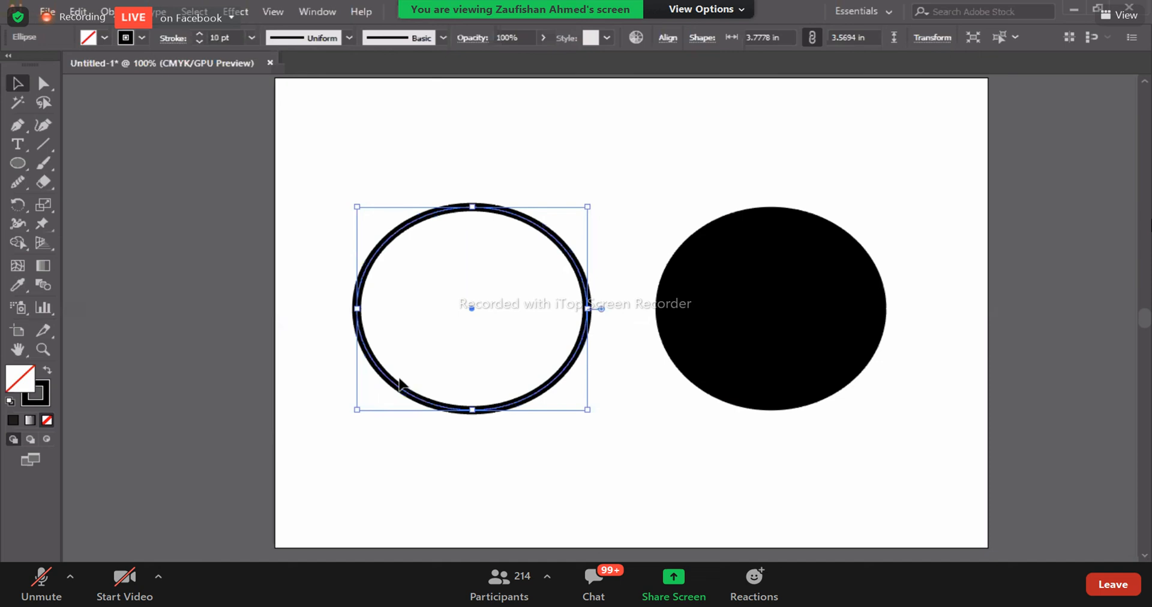
{"action": "left_click", "coordinate": [18, 182]}
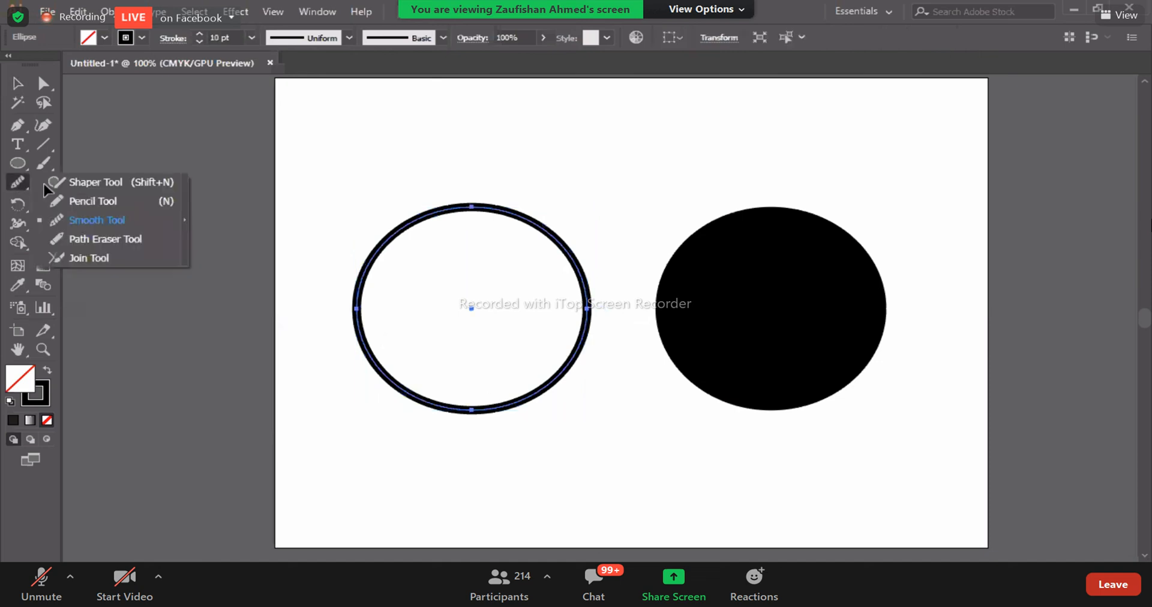
{"action": "left_click", "coordinate": [111, 239]}
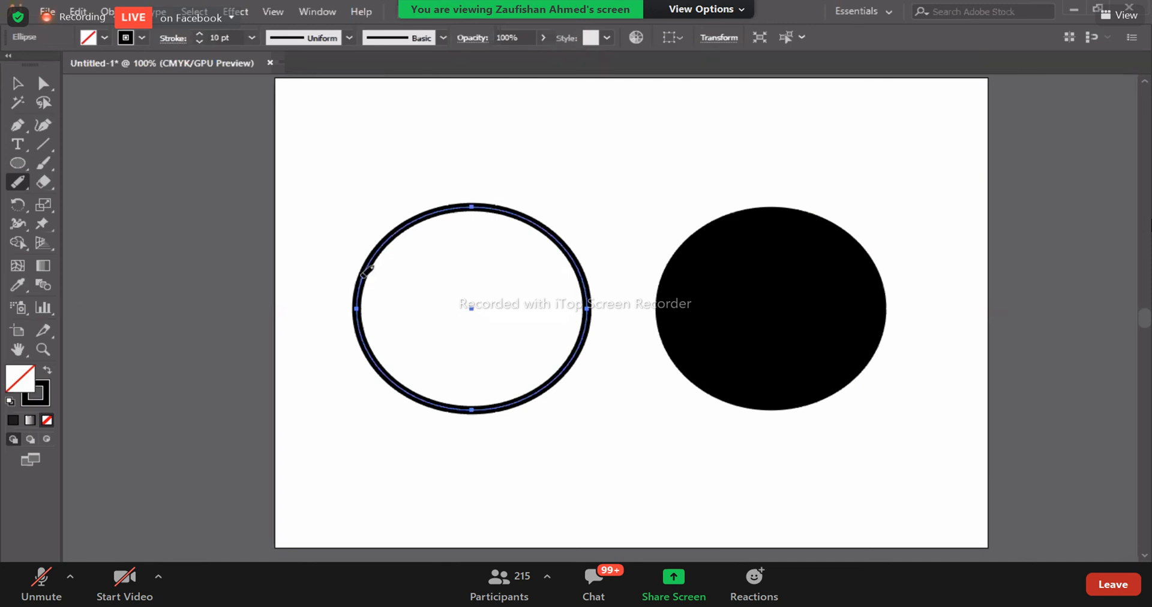
{"action": "left_click_drag", "start_coordinate": [380, 266], "coordinate": [355, 416]}
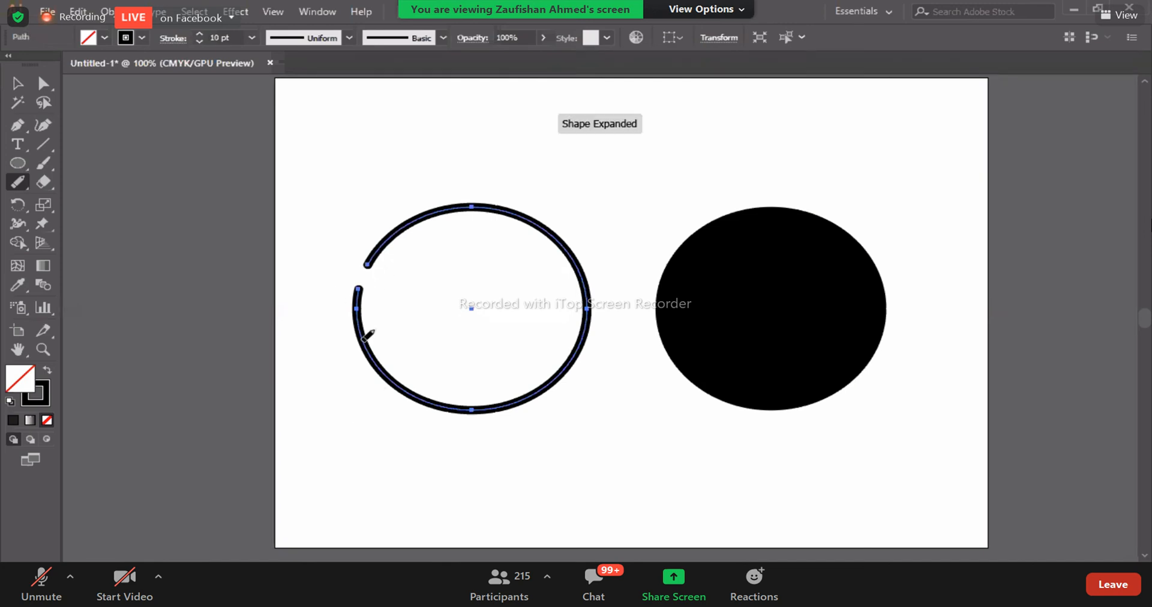
{"action": "mouse_move", "coordinate": [411, 381]}
{"action": "left_mouse_down"}
{"action": "mouse_move", "coordinate": [480, 438]}
{"action": "mouse_move", "coordinate": [563, 380]}
{"action": "mouse_move", "coordinate": [580, 328]}
{"action": "left_mouse_up"}
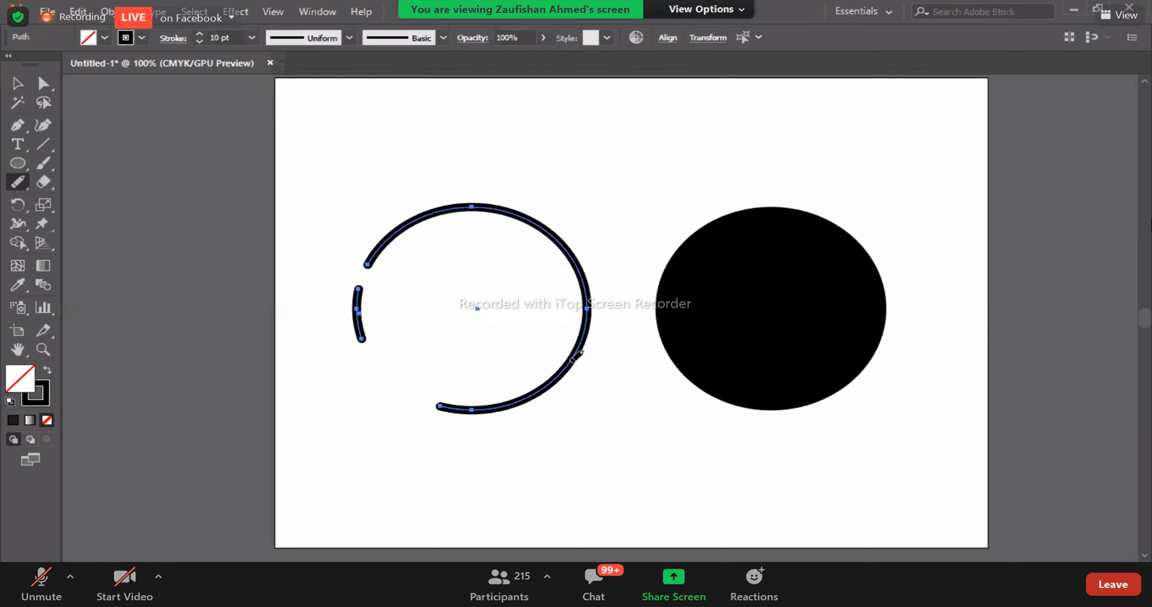
{"action": "mouse_move", "coordinate": [425, 225]}
{"action": "left_mouse_down"}
{"action": "mouse_move", "coordinate": [543, 213]}
{"action": "mouse_move", "coordinate": [666, 348]}
{"action": "mouse_move", "coordinate": [584, 277]}
{"action": "left_mouse_up"}
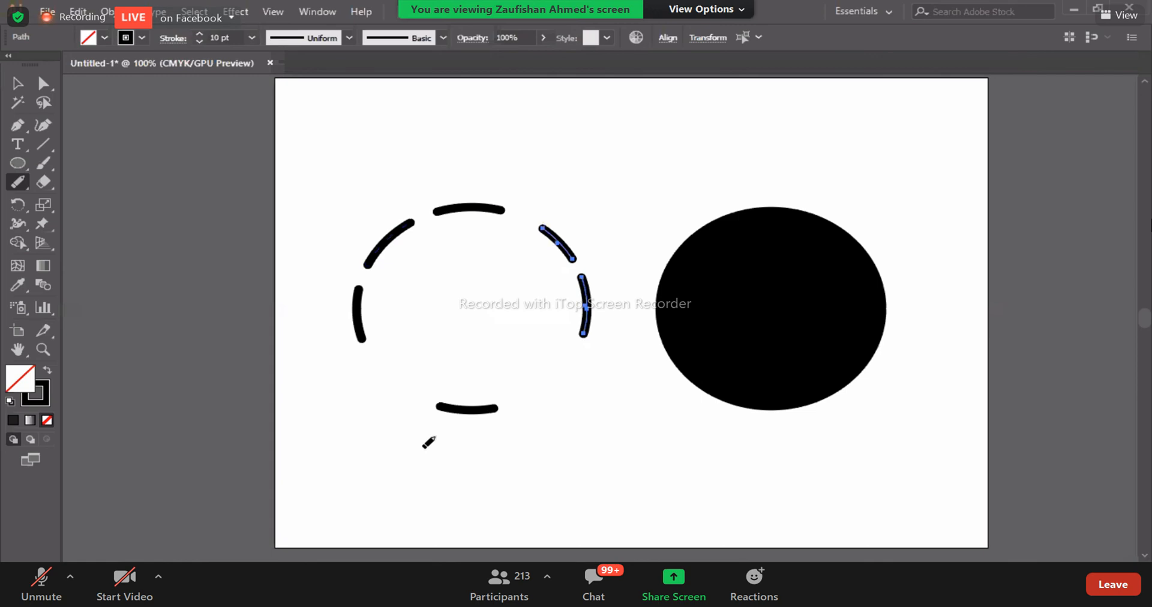
- Delete the broken outline and replace it with a copy of the black ellipse, swapping the copy's fill and stroke
{"action": "key", "text": "v"}
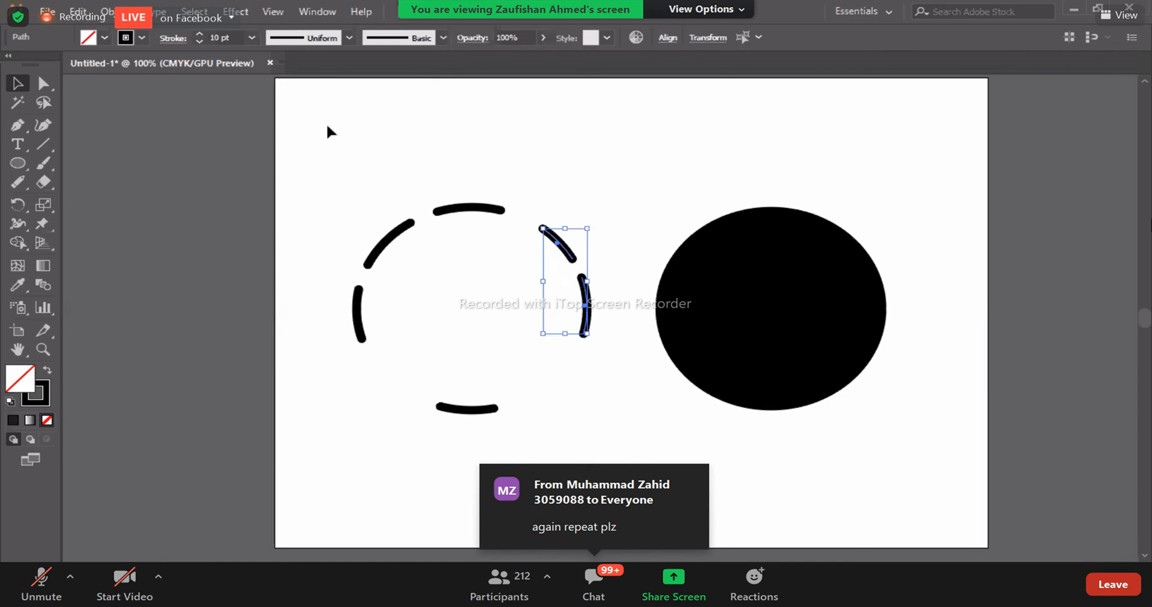
{"action": "key", "text": "Delete"}
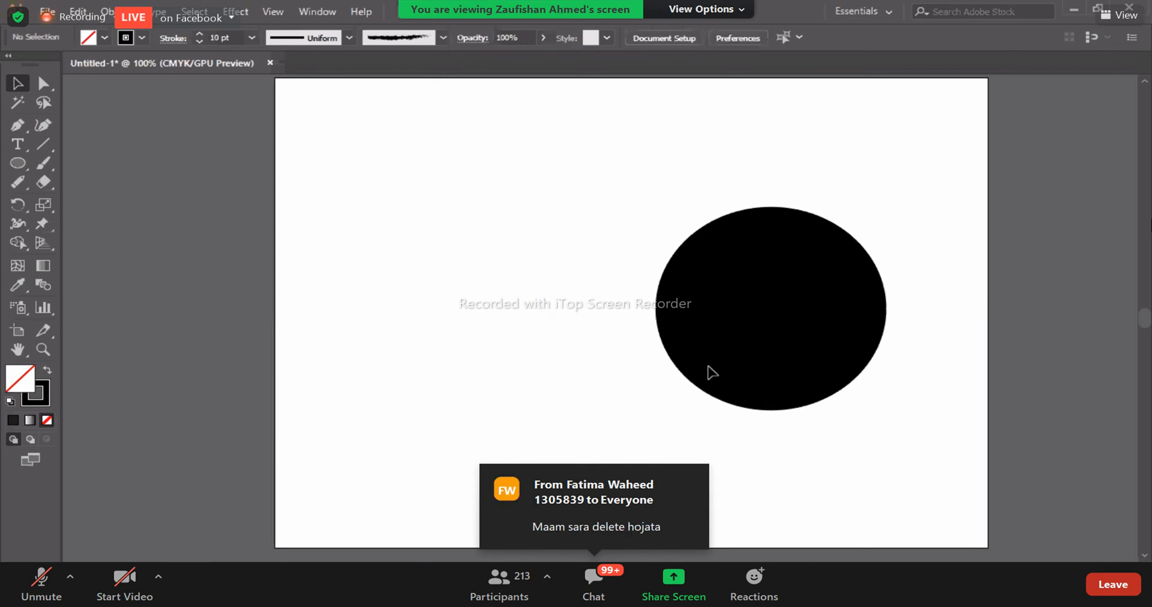
{"action": "left_click_drag", "start_coordinate": [751, 354], "coordinate": [419, 372]}
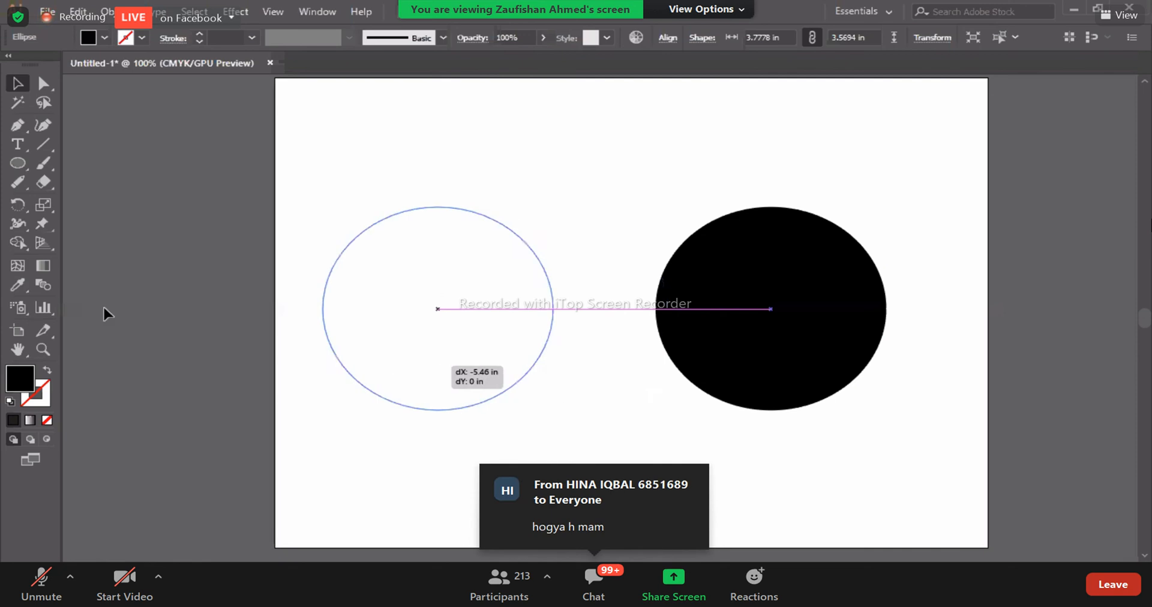
{"action": "left_click", "coordinate": [48, 370]}
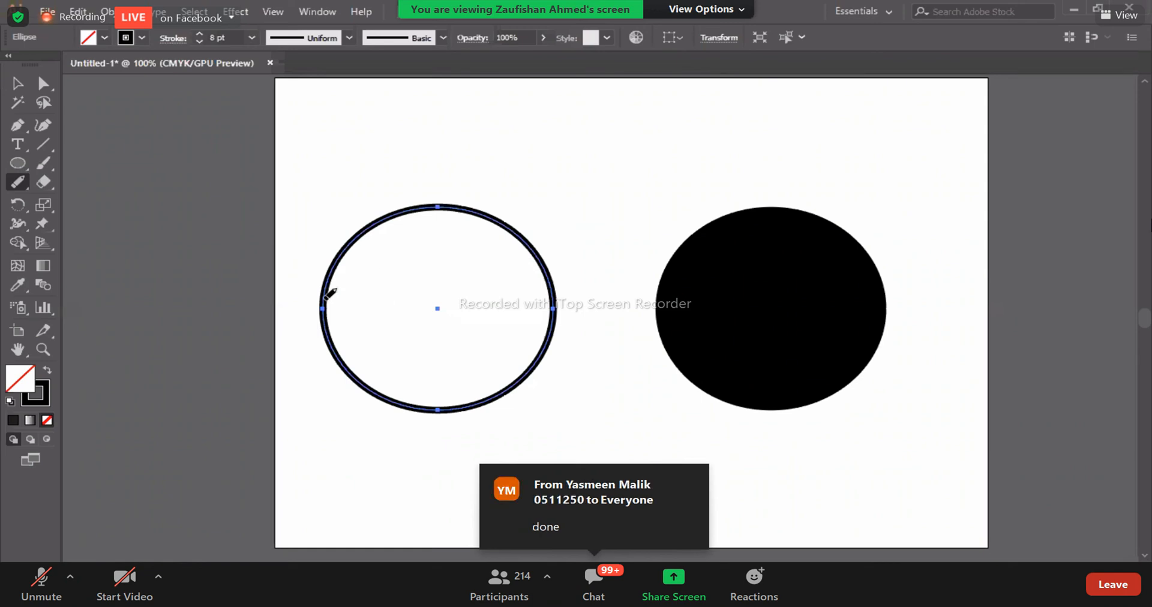
- Erase three stretches of the 8 pt ellipse outline with the Path Eraser tool, and deselect it
{"action": "left_click_drag", "start_coordinate": [324, 293], "coordinate": [337, 253]}
{"action": "mouse_move", "coordinate": [327, 335]}
{"action": "left_mouse_down"}
{"action": "mouse_move", "coordinate": [387, 385]}
{"action": "mouse_move", "coordinate": [479, 405]}
{"action": "mouse_move", "coordinate": [508, 396]}
{"action": "left_mouse_up"}
{"action": "left_click_drag", "start_coordinate": [612, 410], "coordinate": [567, 353]}
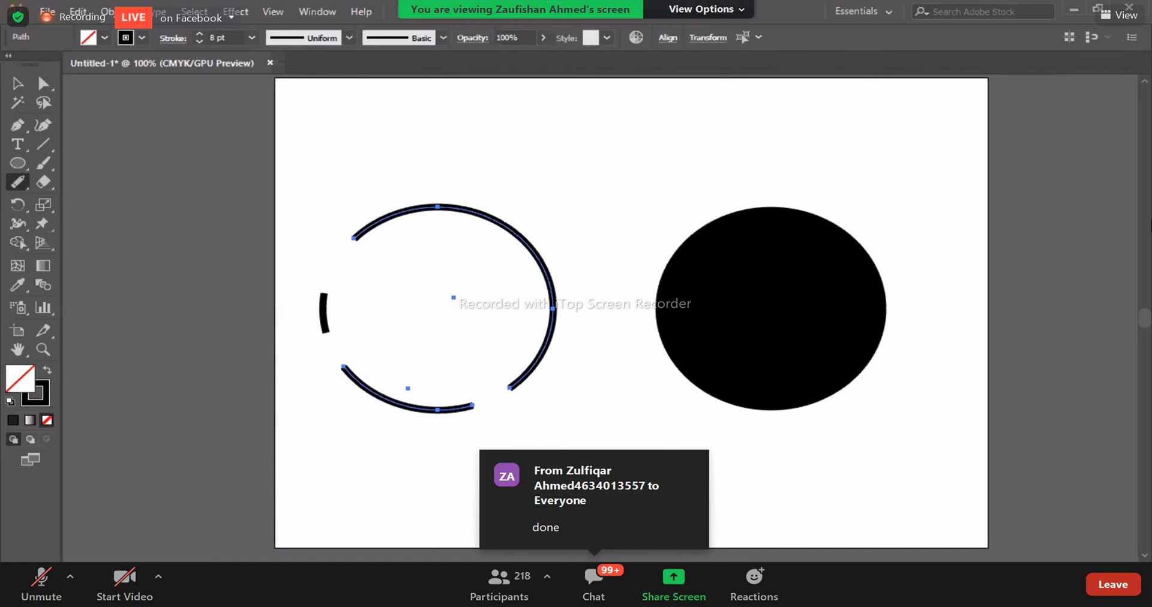
{"action": "key", "text": "v"}
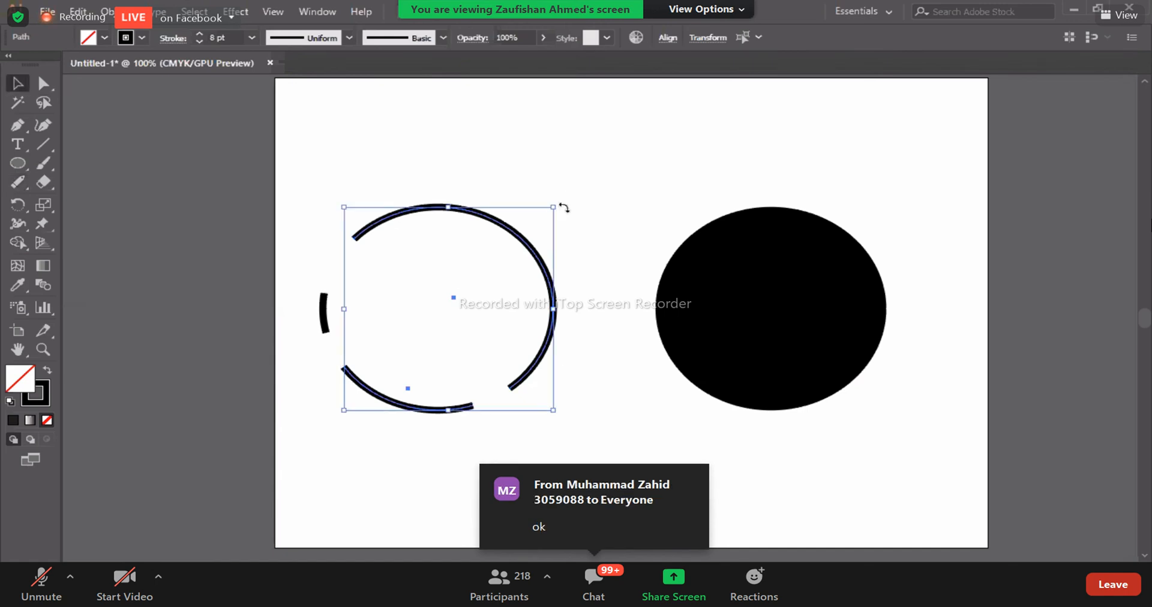
{"action": "left_click", "coordinate": [161, 247]}
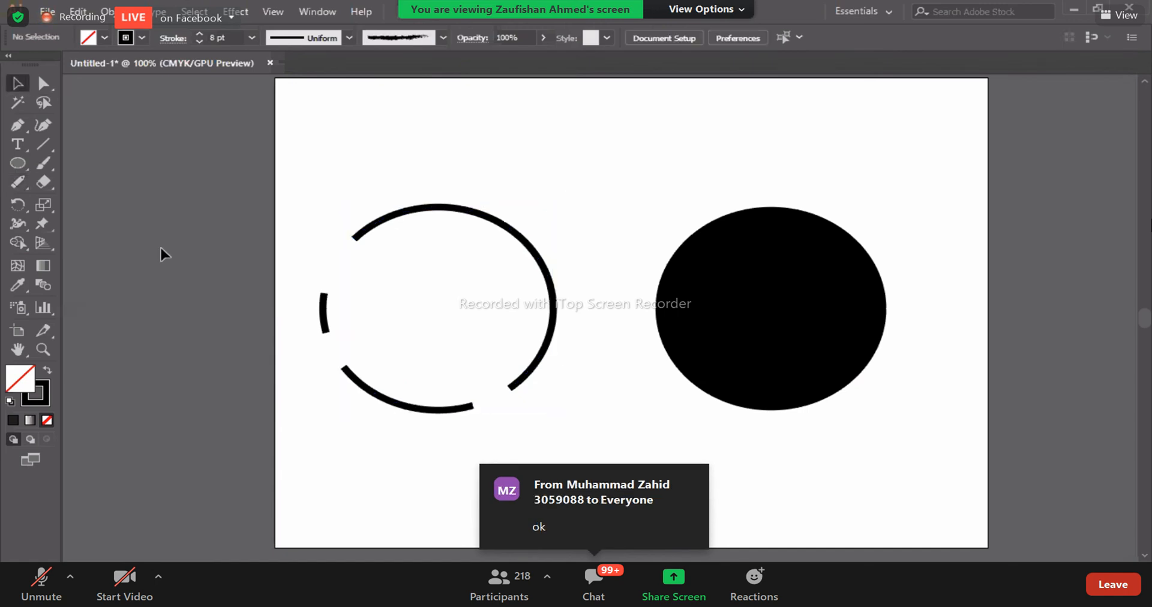
- Select all remaining pieces of the broken ellipse outline and delete them
{"action": "left_click", "coordinate": [27, 181]}
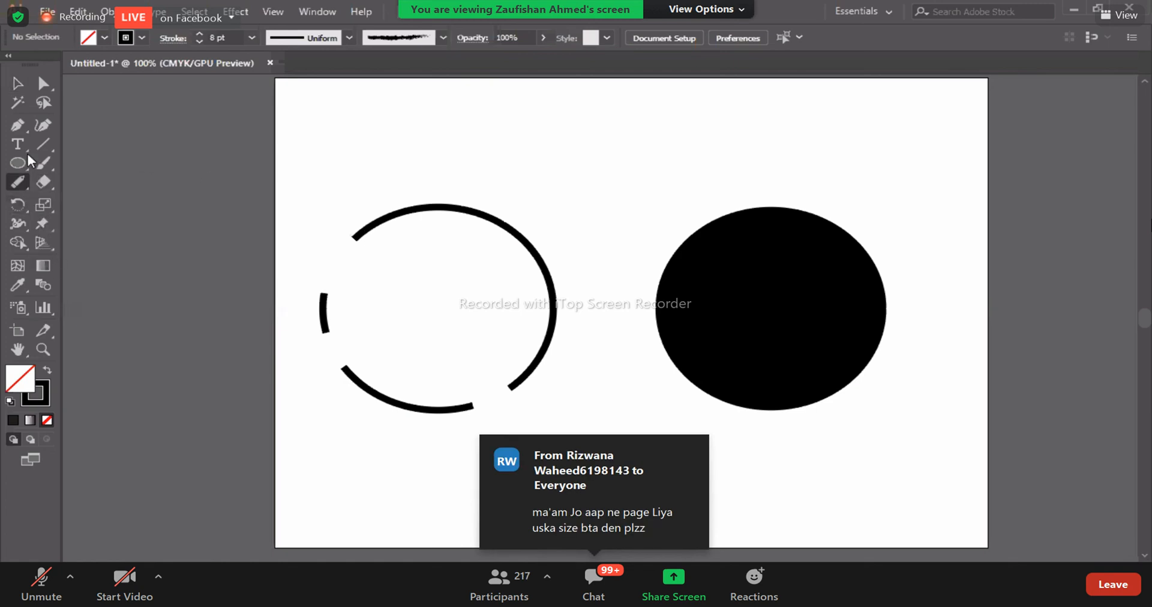
{"action": "left_click_drag", "start_coordinate": [52, 178], "coordinate": [143, 173]}
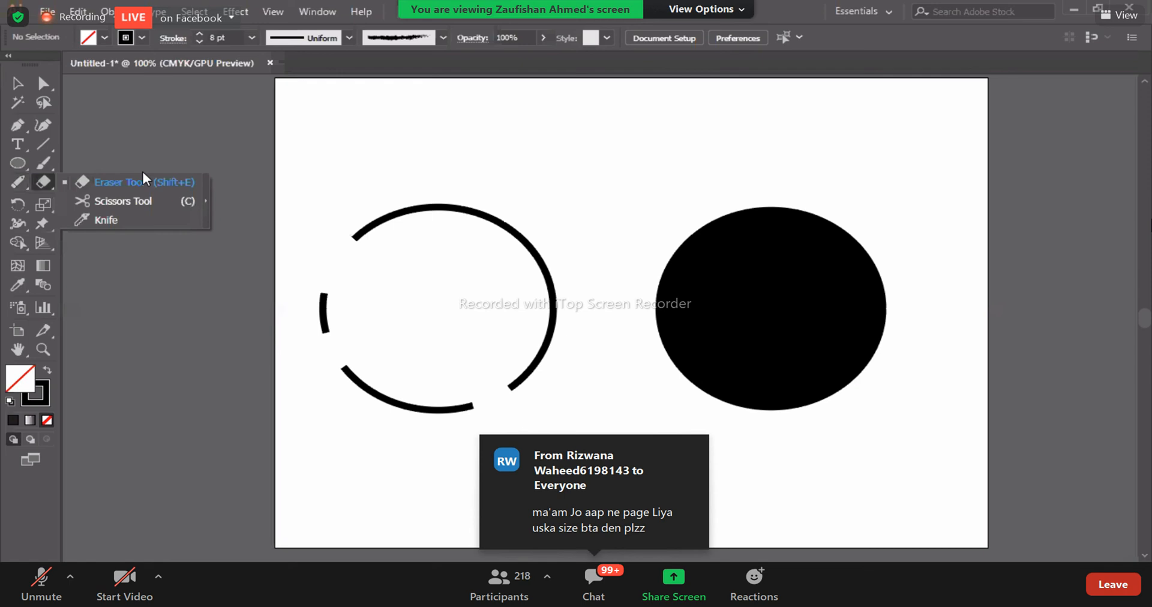
{"action": "left_click", "coordinate": [99, 183]}
{"action": "left_click", "coordinate": [18, 83]}
{"action": "left_click_drag", "start_coordinate": [319, 239], "coordinate": [558, 453]}
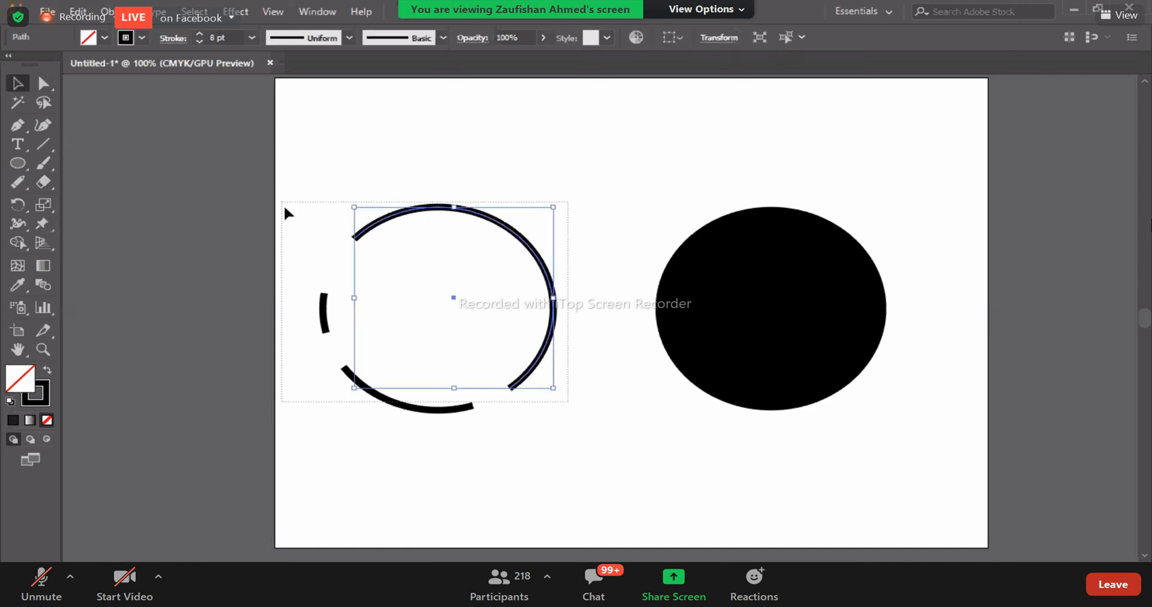
{"action": "key", "text": "Delete"}
- Place a copy of the black ellipse to its left and turn it into an unfilled ellipse with a 6 pt black stroke
{"action": "left_click", "coordinate": [780, 382]}
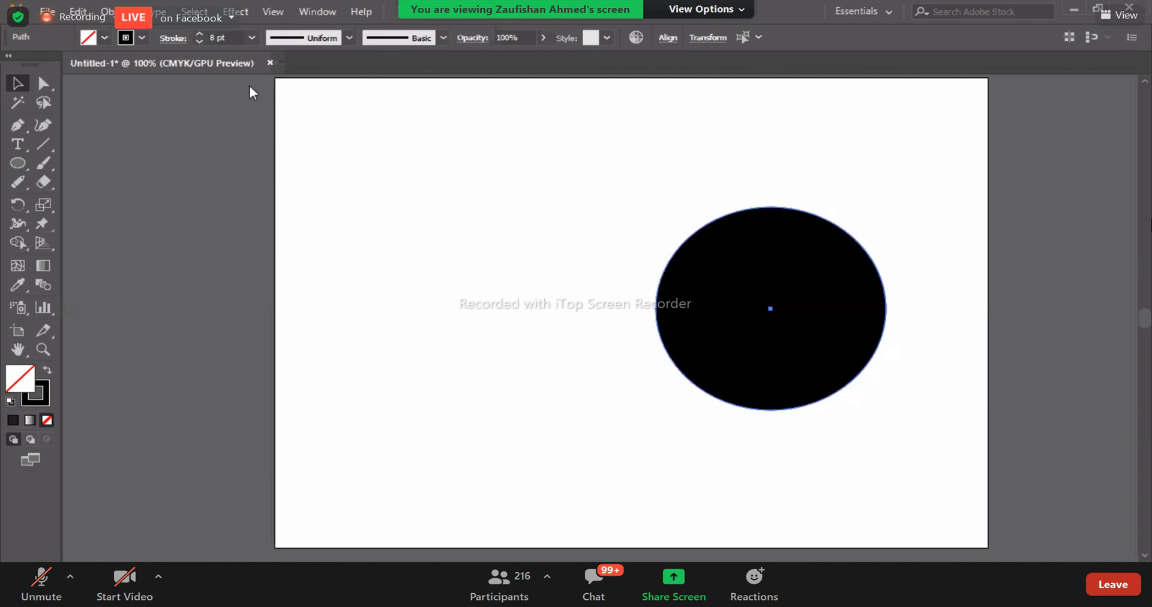
{"action": "key", "text": "ctrl+z"}
{"action": "key", "text": "ctrl+z"}
{"action": "key", "text": "ctrl+z"}
{"action": "key", "text": "ctrl+z"}
{"action": "key", "text": "ctrl+z"}
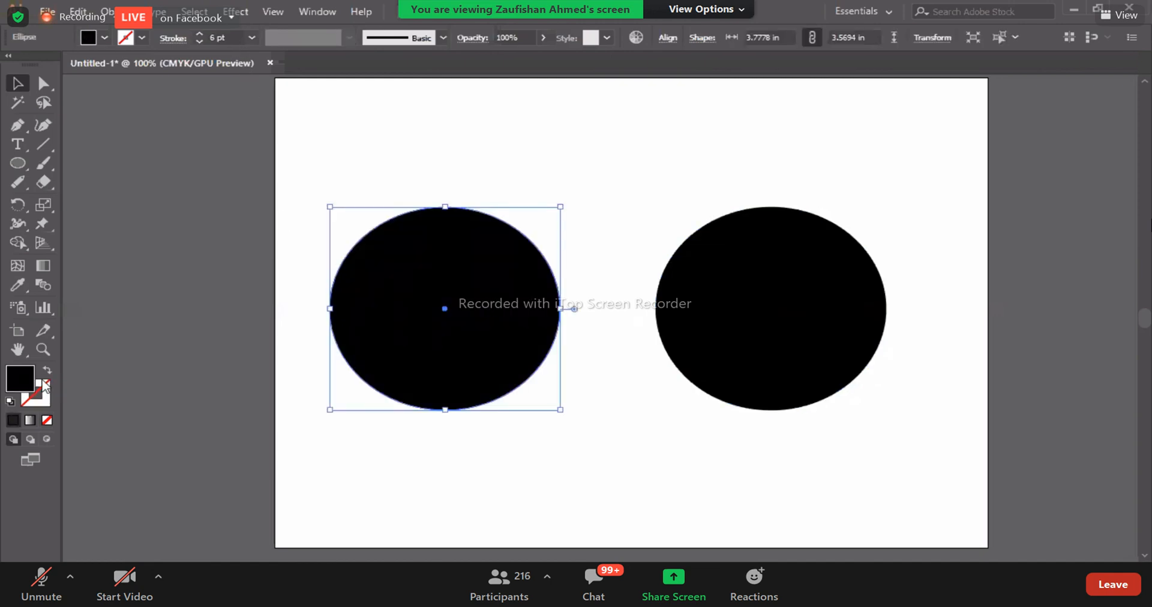
{"action": "key", "text": "ctrl+z"}
{"action": "key", "text": "ctrl+z"}
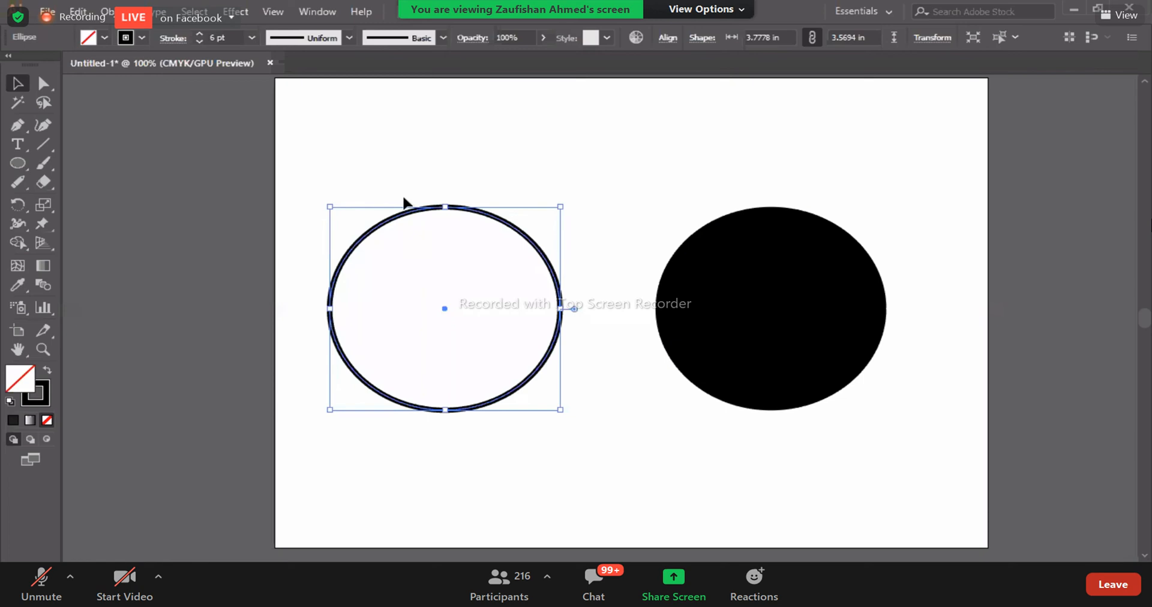
- Select the black ellipse, activate the Eraser tool, and enlarge and shrink the eraser tip
{"action": "left_click", "coordinate": [728, 365]}
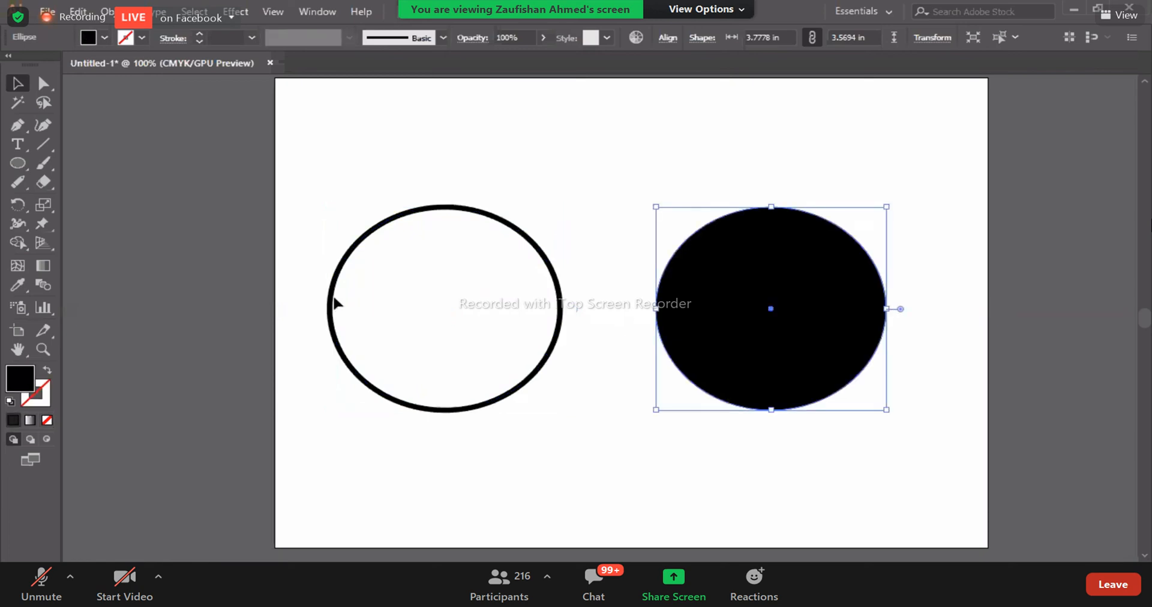
{"action": "left_click", "coordinate": [41, 181]}
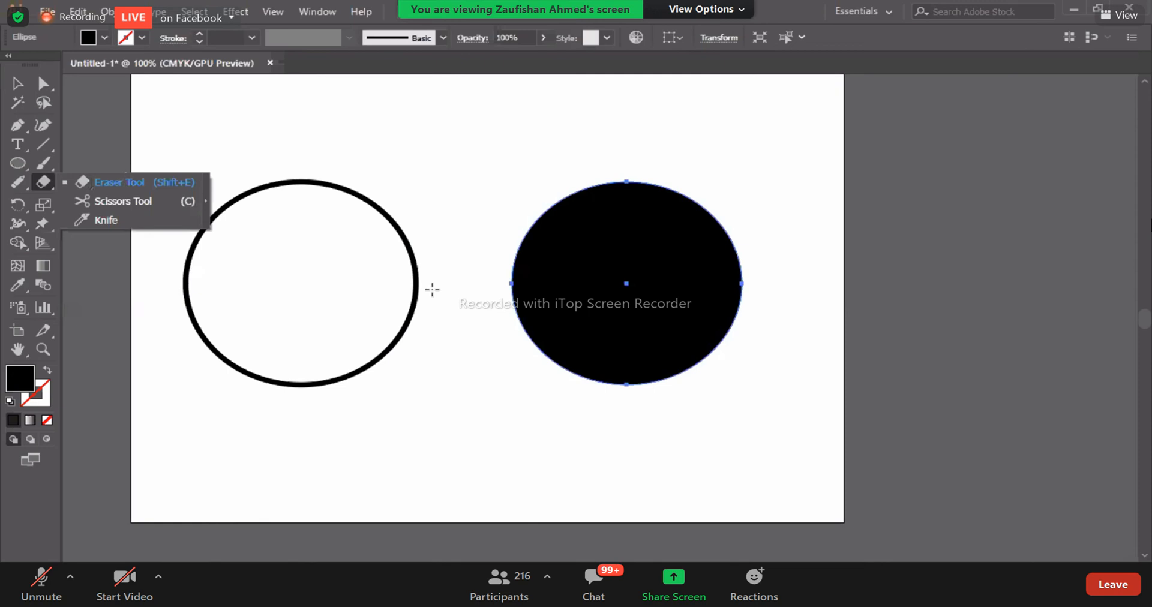
{"action": "left_click", "coordinate": [460, 413]}
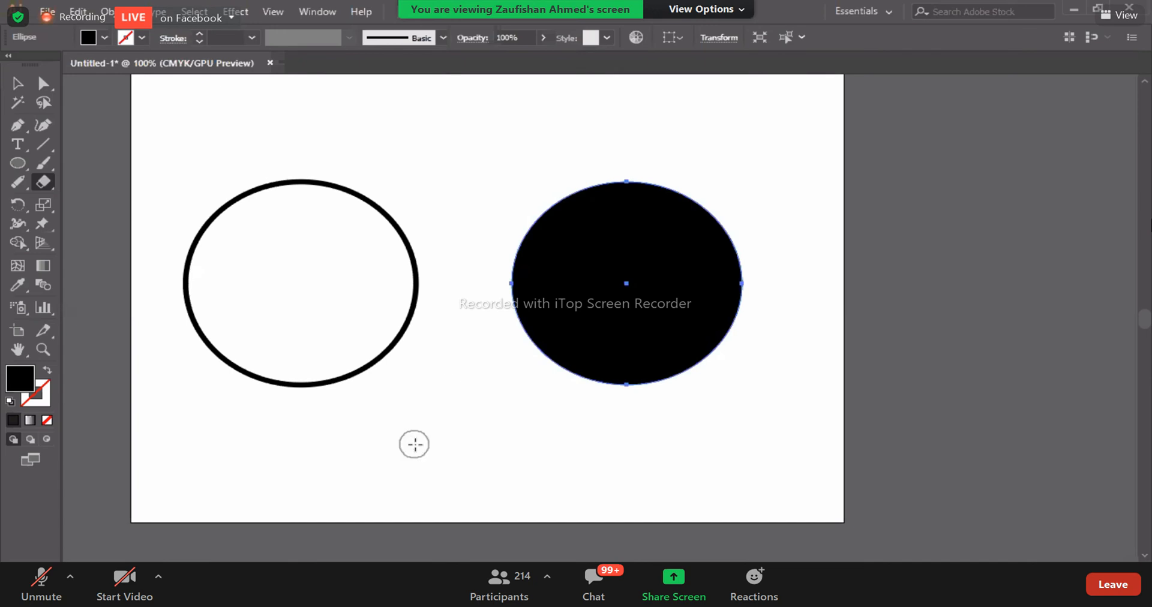
{"action": "key", "text": "bracketright"}
{"action": "key", "text": "bracketright"}
{"action": "key", "text": "bracketright"}
{"action": "key", "text": "bracketright"}
{"action": "key", "text": "bracketright"}
{"action": "key", "text": "bracketright"}
{"action": "key", "text": "bracketright"}
{"action": "key", "text": "bracketright"}
{"action": "key", "text": "bracketright"}
{"action": "key", "text": "bracketright"}
{"action": "key", "text": "bracketright"}
{"action": "key", "text": "bracketright"}
{"action": "key", "text": "bracketright"}
{"action": "key", "text": "bracketright"}
{"action": "key", "text": "bracketright"}
{"action": "key", "text": "bracketright"}
{"action": "key", "text": "bracketright"}
{"action": "key", "text": "bracketright"}
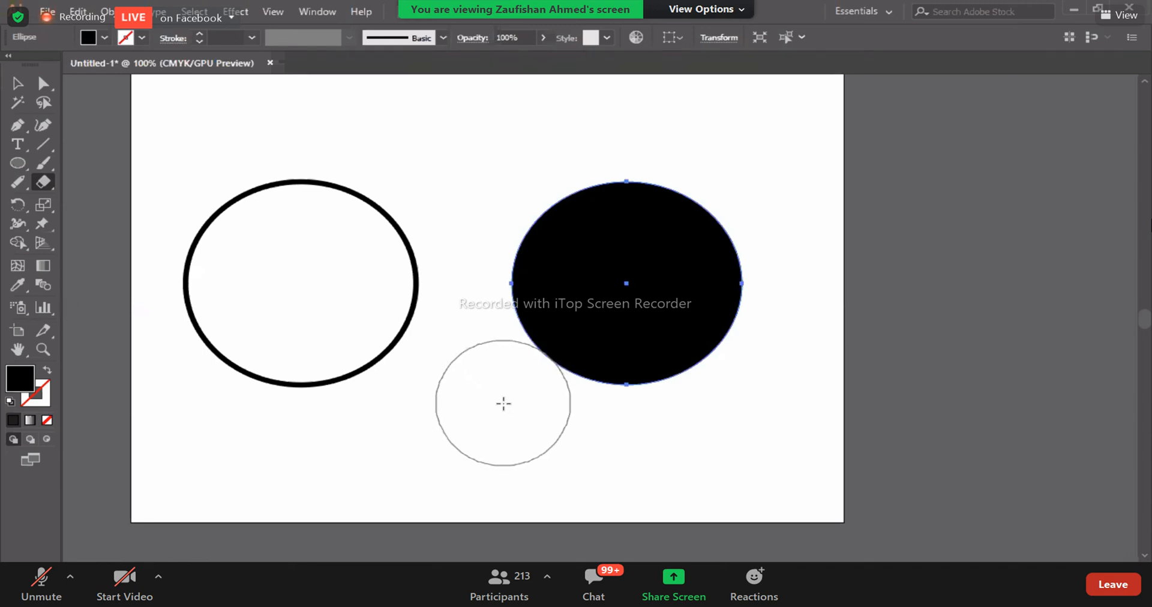
{"action": "key", "text": "bracketleft"}
{"action": "key", "text": "bracketleft"}
{"action": "key", "text": "bracketleft"}
{"action": "key", "text": "bracketleft"}
{"action": "key", "text": "bracketleft"}
{"action": "key", "text": "bracketleft"}
{"action": "key", "text": "bracketleft"}
{"action": "key", "text": "bracketleft"}
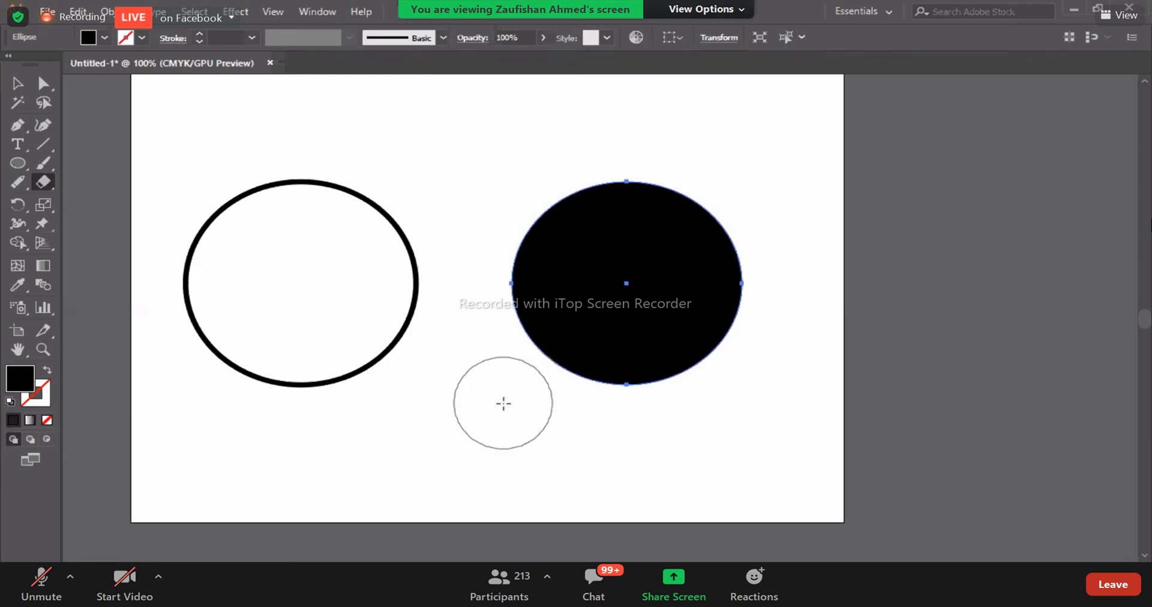
{"action": "key", "text": "bracketleft"}
{"action": "key", "text": "bracketleft"}
{"action": "key", "text": "bracketleft"}
{"action": "key", "text": "bracketleft"}
{"action": "key", "text": "bracketleft"}
{"action": "key", "text": "bracketleft"}
{"action": "key", "text": "bracketleft"}
{"action": "key", "text": "bracketleft"}
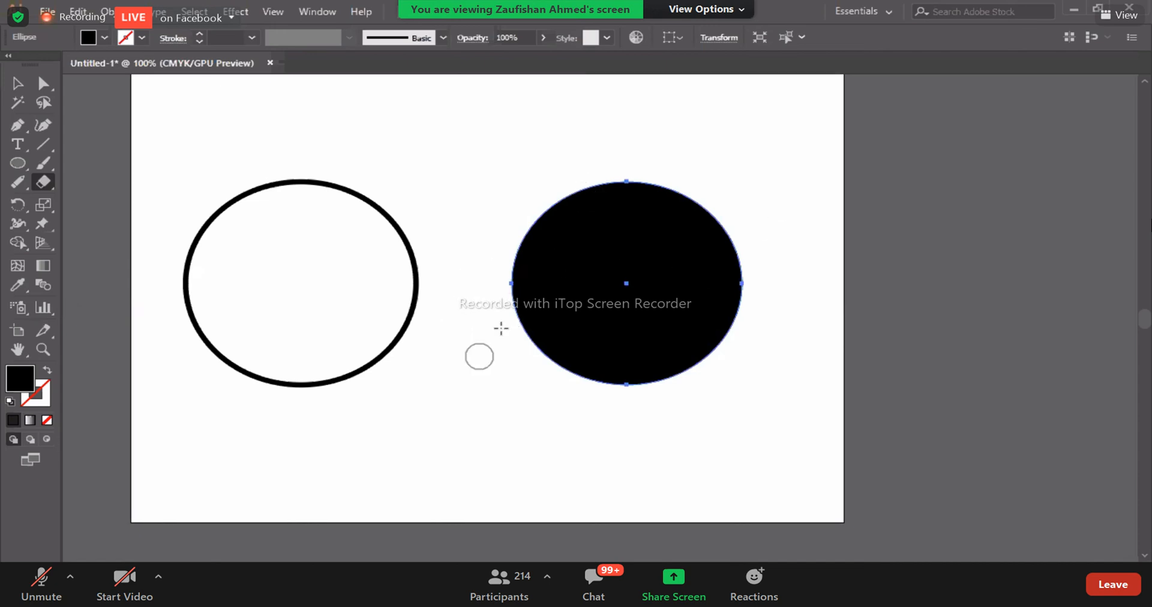
- Try to erase a narrow curved band across the middle of the black ellipse, and undo the cut
{"action": "mouse_move", "coordinate": [507, 293]}
{"action": "left_mouse_down"}
{"action": "mouse_move", "coordinate": [705, 274]}
{"action": "mouse_move", "coordinate": [737, 237]}
{"action": "mouse_move", "coordinate": [741, 201]}
{"action": "left_mouse_up"}
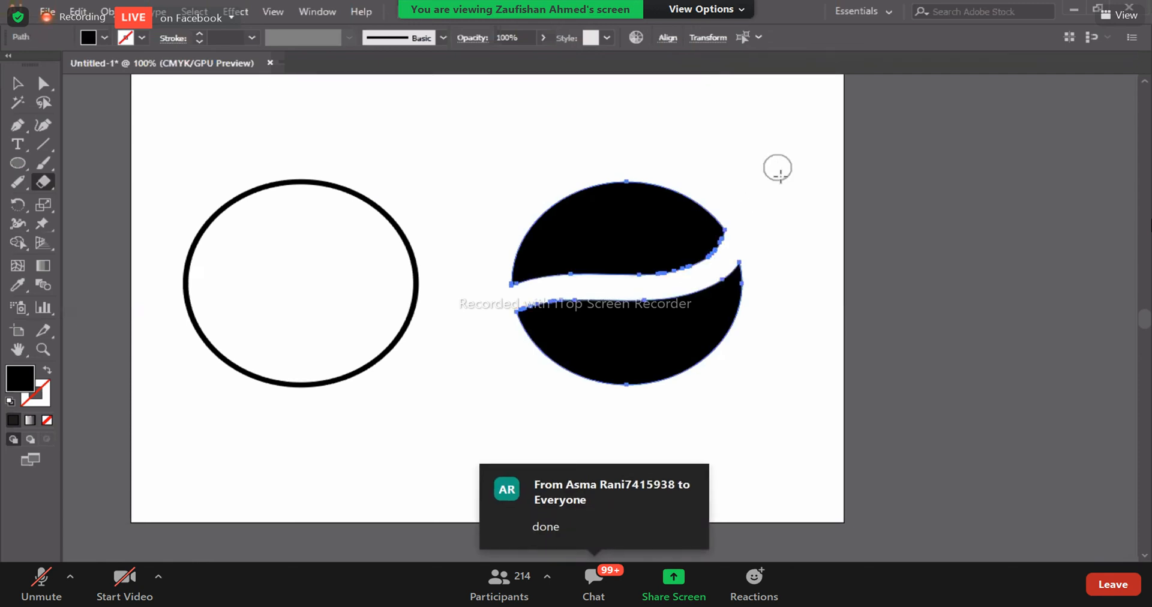
{"action": "key", "text": "v"}
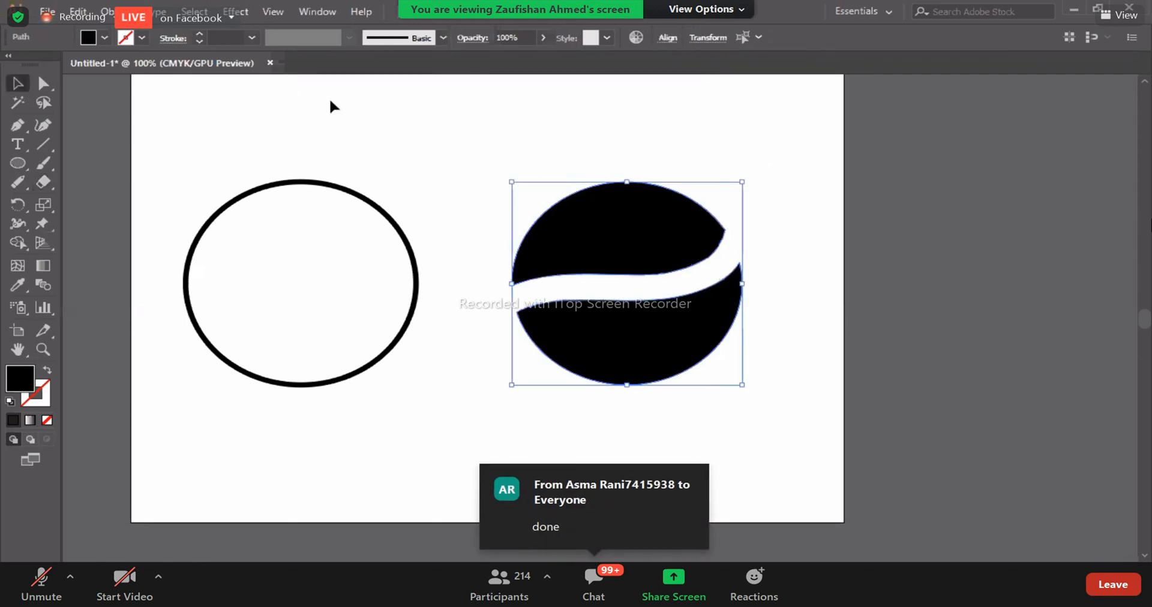
{"action": "left_click", "coordinate": [335, 134]}
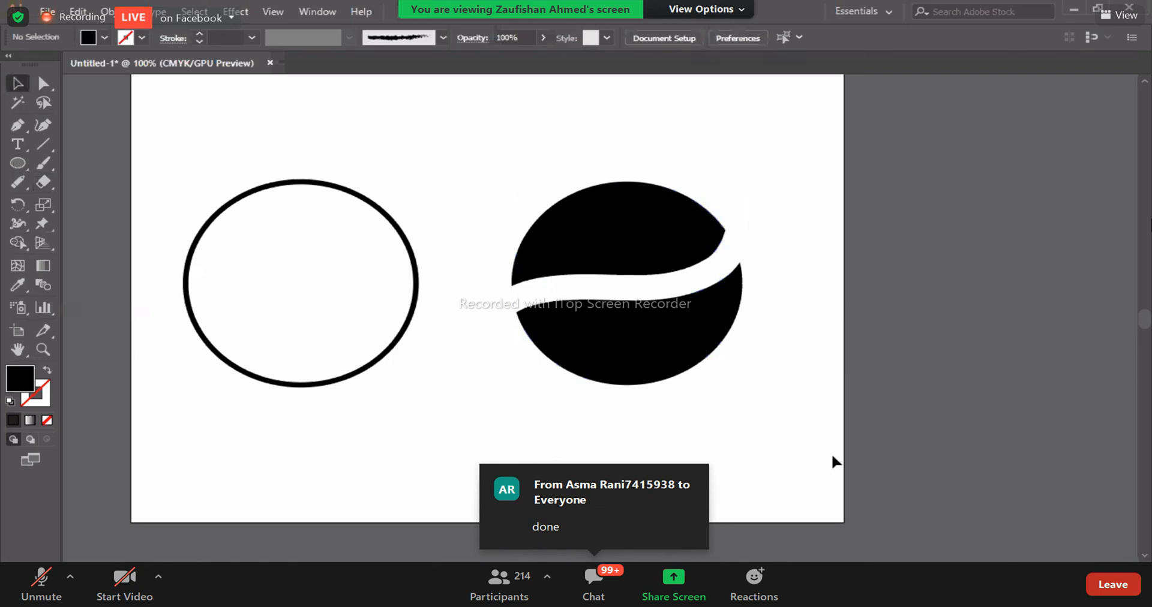
{"action": "key", "text": "ctrl+z"}
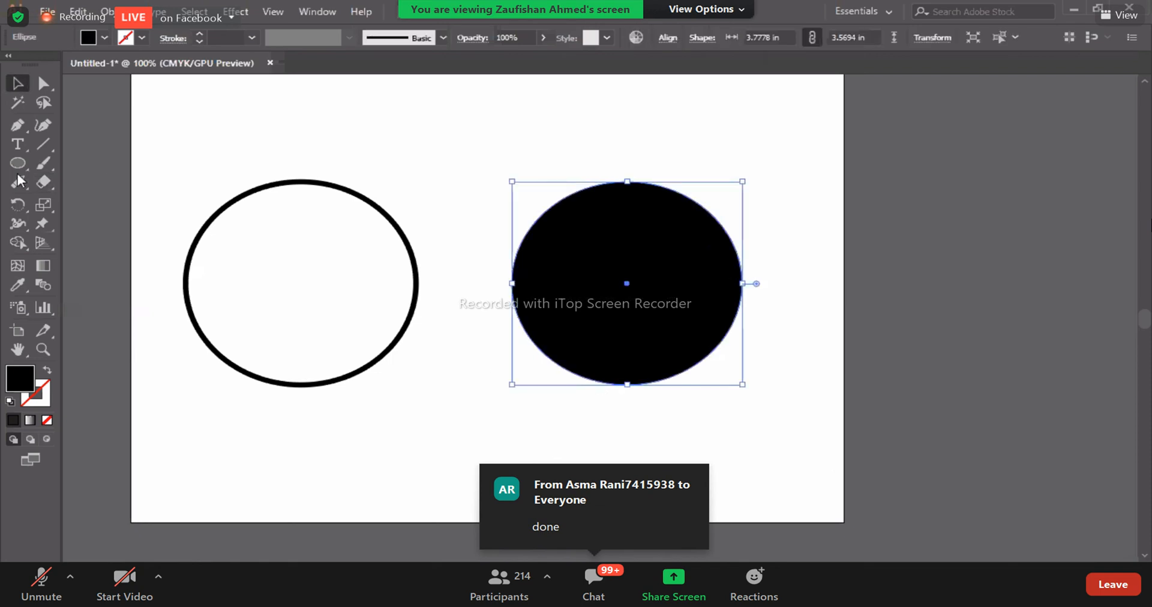
- Try a wider wavy Eraser stroke that splits the black ellipse into upper and lower parts, and undo it
{"action": "left_click", "coordinate": [43, 182]}
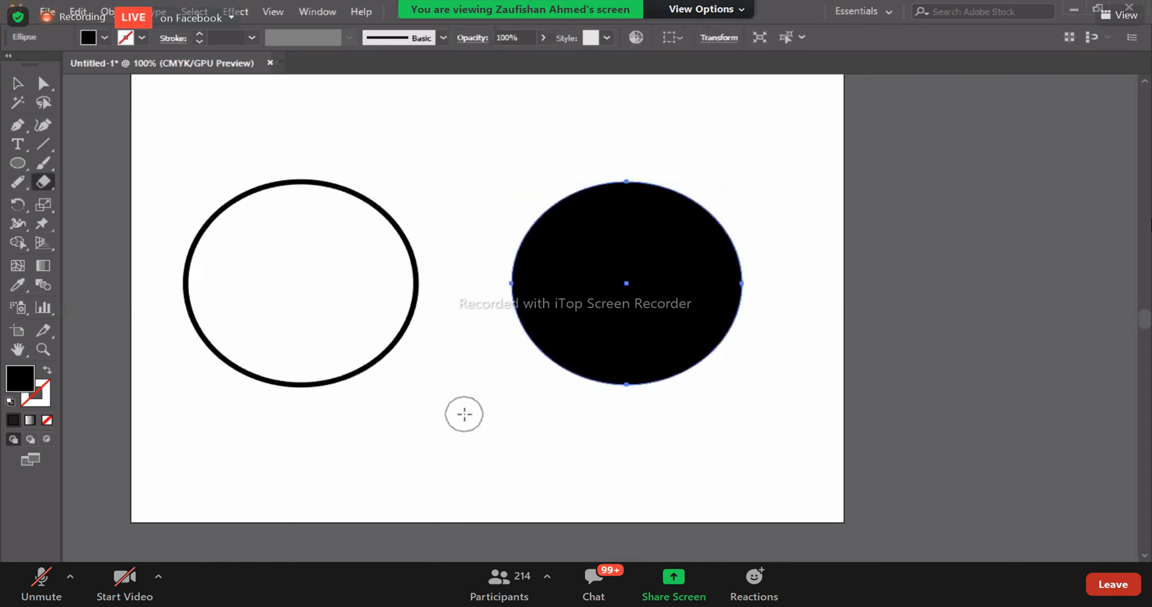
{"action": "mouse_move", "coordinate": [510, 297]}
{"action": "left_mouse_down"}
{"action": "mouse_move", "coordinate": [540, 285]}
{"action": "mouse_move", "coordinate": [684, 291]}
{"action": "mouse_move", "coordinate": [750, 276]}
{"action": "left_mouse_up"}
{"action": "left_click_drag", "start_coordinate": [792, 213], "coordinate": [792, 211]}
{"action": "left_click", "coordinate": [28, 82]}
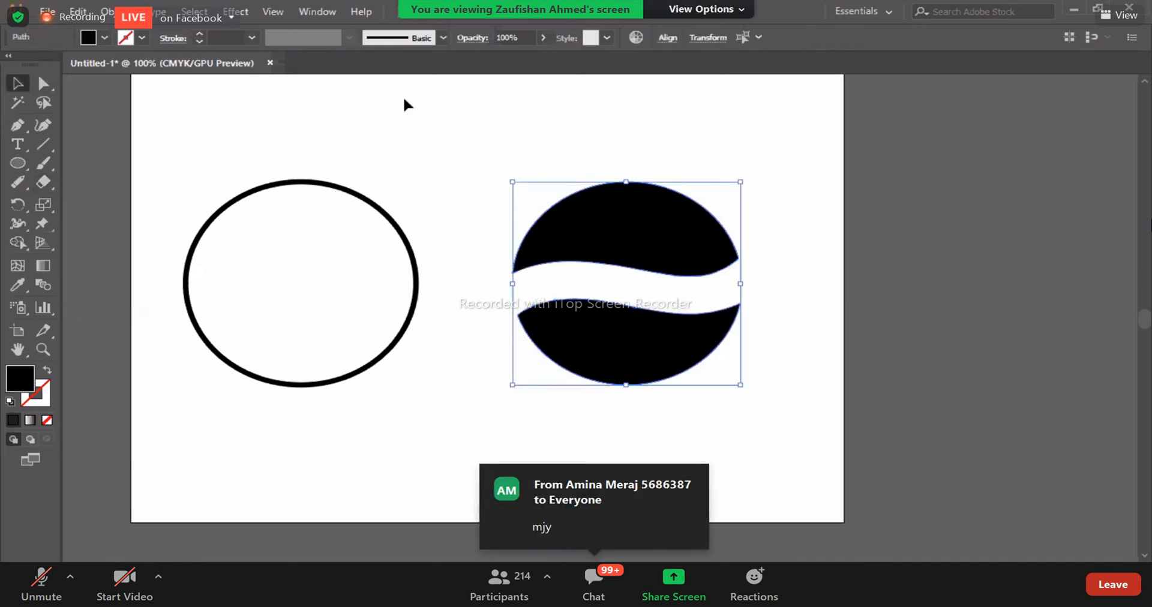
{"action": "left_click", "coordinate": [419, 153]}
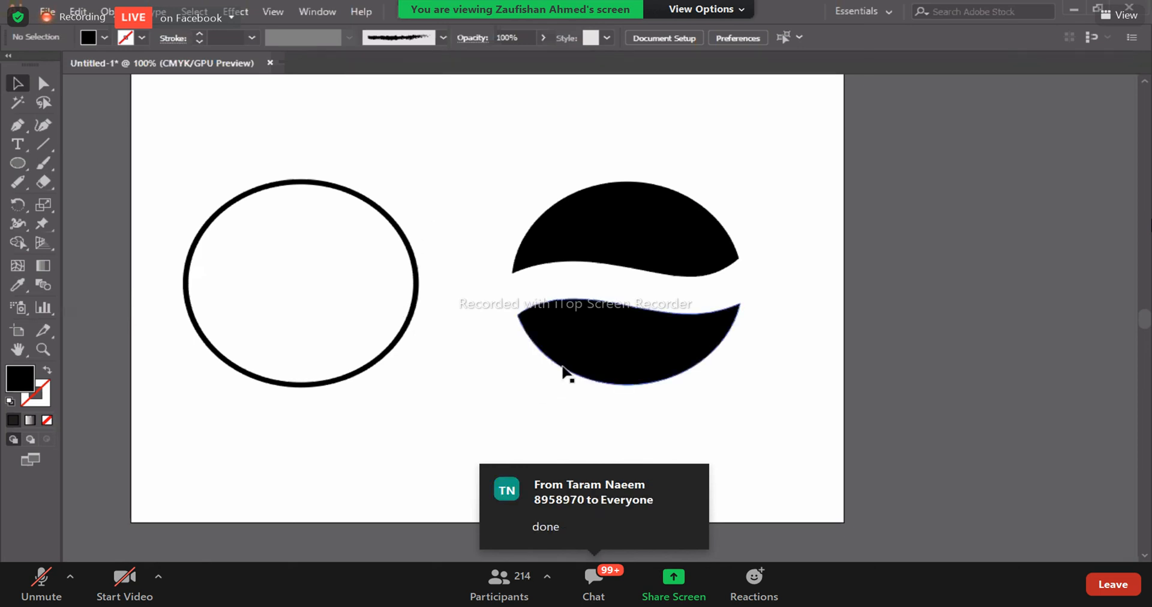
{"action": "key", "text": "ctrl+z"}
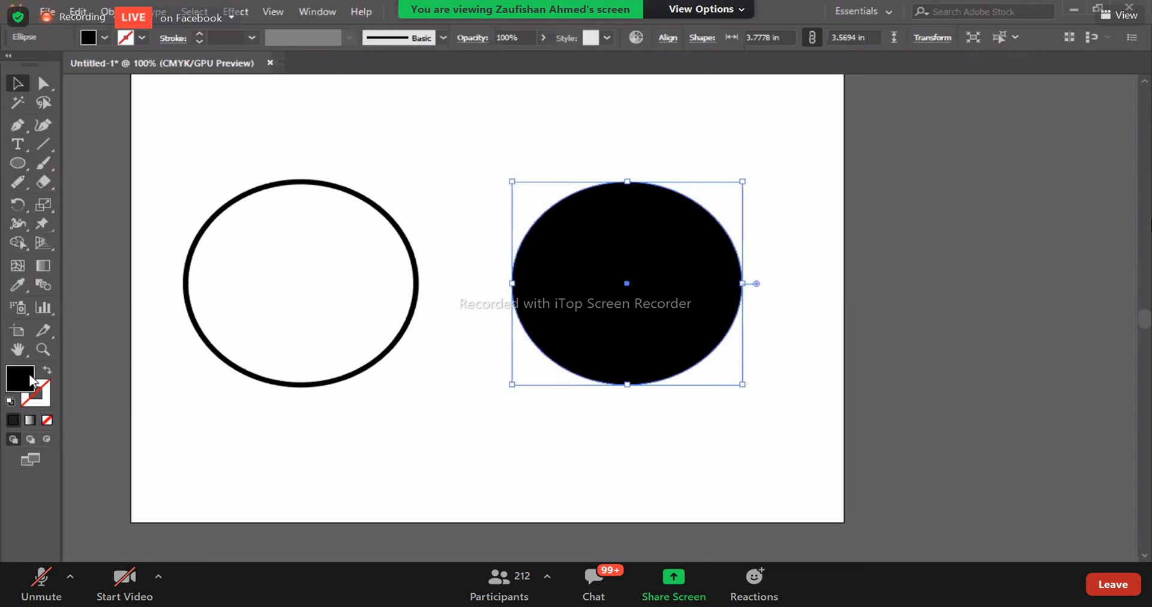
- Try a winding, snake-like Eraser stroke from the upper-left edge of the black ellipse down to its lower-right edge
{"action": "left_click", "coordinate": [48, 186]}
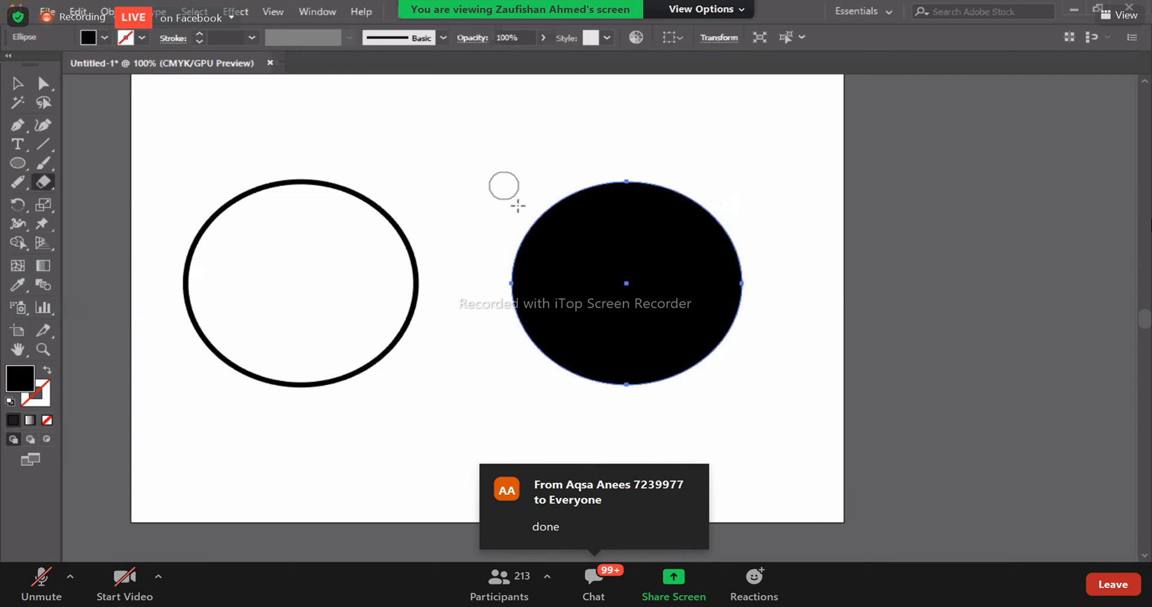
{"action": "mouse_move", "coordinate": [517, 206]}
{"action": "left_mouse_down"}
{"action": "mouse_move", "coordinate": [624, 198]}
{"action": "mouse_move", "coordinate": [623, 214]}
{"action": "mouse_move", "coordinate": [568, 231]}
{"action": "mouse_move", "coordinate": [567, 255]}
{"action": "mouse_move", "coordinate": [678, 246]}
{"action": "mouse_move", "coordinate": [551, 294]}
{"action": "mouse_move", "coordinate": [558, 312]}
{"action": "mouse_move", "coordinate": [574, 322]}
{"action": "mouse_move", "coordinate": [628, 316]}
{"action": "mouse_move", "coordinate": [654, 331]}
{"action": "mouse_move", "coordinate": [643, 361]}
{"action": "mouse_move", "coordinate": [663, 365]}
{"action": "mouse_move", "coordinate": [717, 318]}
{"action": "mouse_move", "coordinate": [762, 327]}
{"action": "left_mouse_up"}
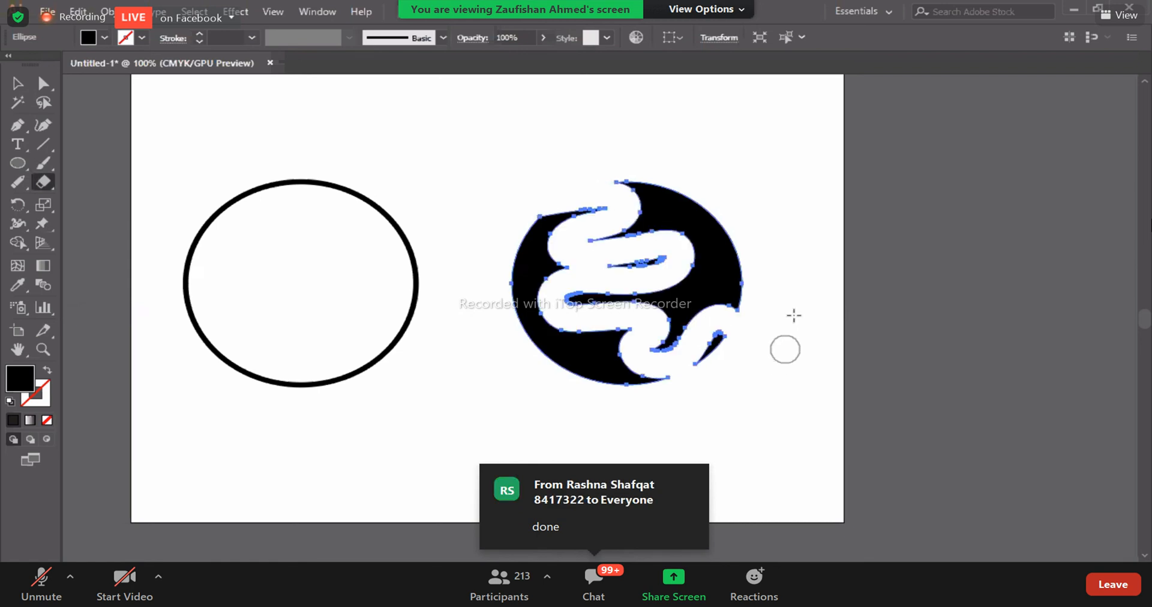
{"action": "key", "text": "v"}
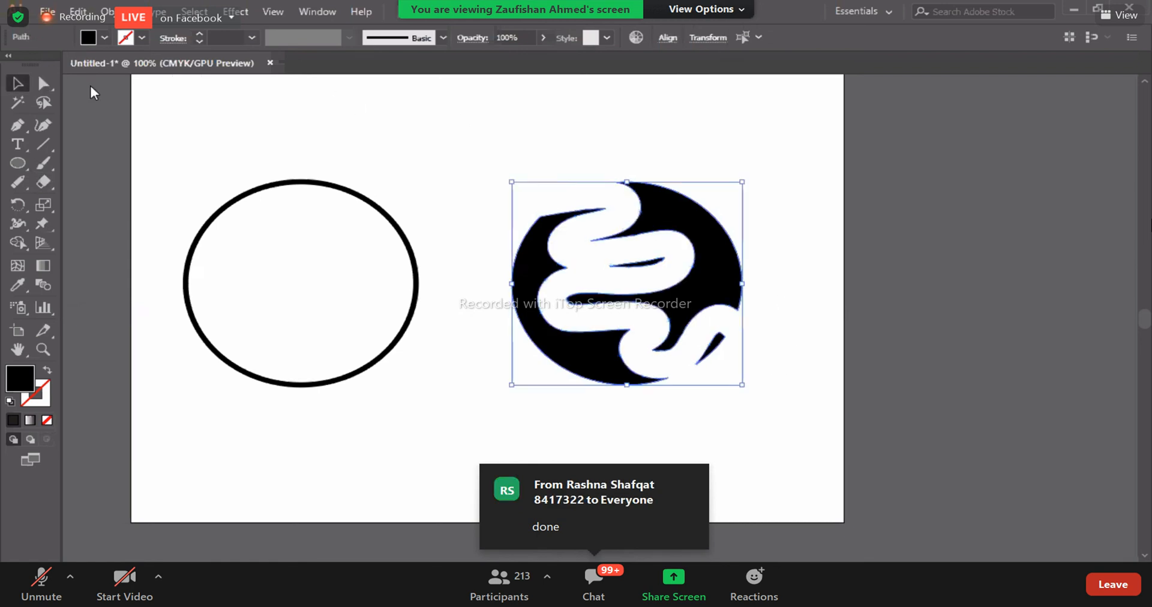
- Check the erased ellipse's separate pieces by moving the large left piece, the large right piece and the two small slivers apart
{"action": "left_click", "coordinate": [90, 90]}
{"action": "left_click", "coordinate": [566, 378]}
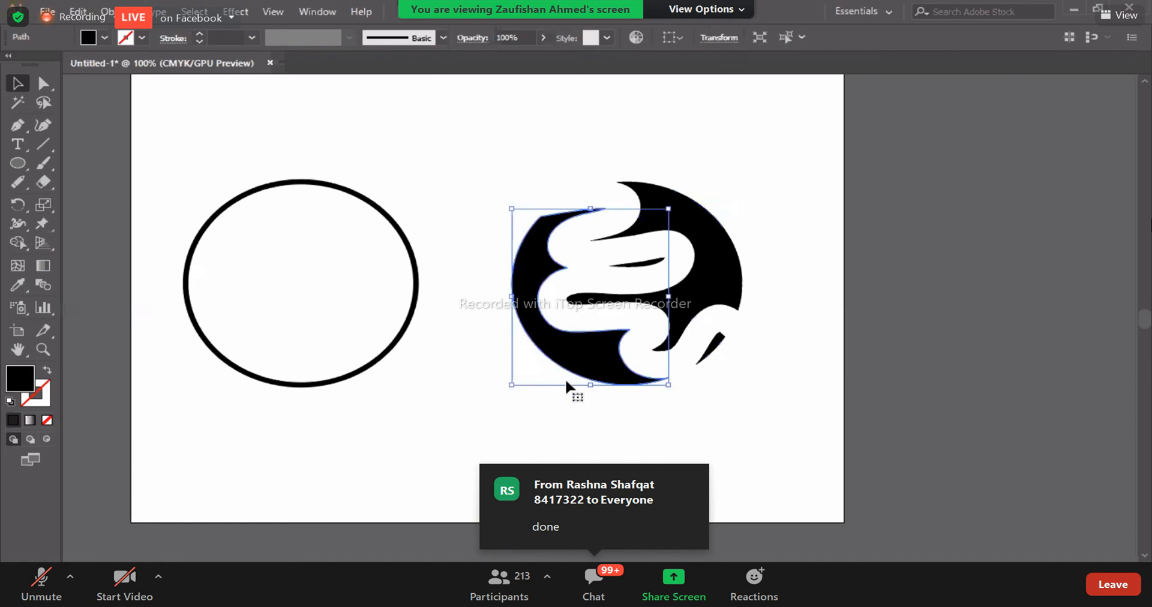
{"action": "left_click", "coordinate": [461, 453]}
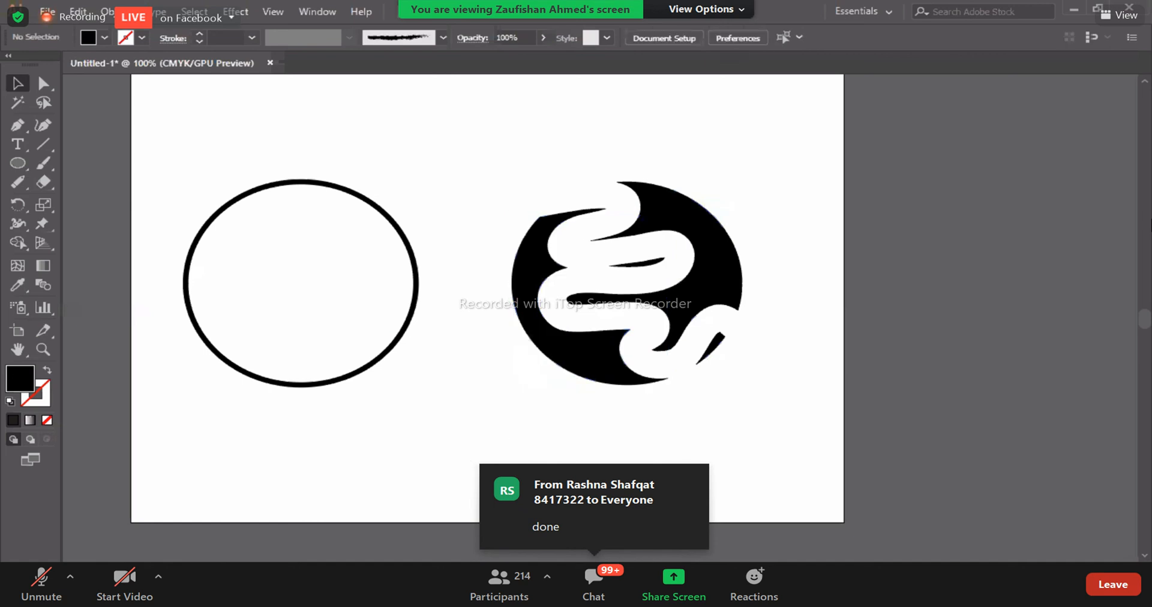
{"action": "left_click_drag", "start_coordinate": [568, 374], "coordinate": [470, 522]}
{"action": "left_click_drag", "start_coordinate": [654, 276], "coordinate": [710, 232]}
{"action": "left_click_drag", "start_coordinate": [714, 345], "coordinate": [735, 378]}
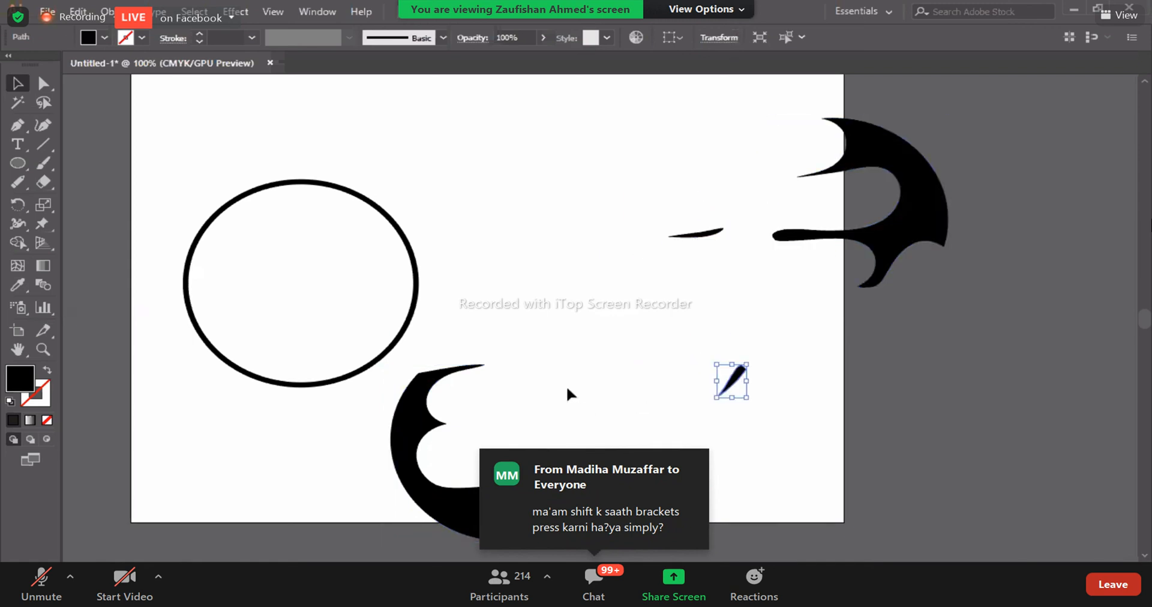
- Undo the piece moves and the winding Eraser cut on the black ellipse
{"action": "key", "text": "ctrl+z"}
{"action": "key", "text": "ctrl+z"}
{"action": "key", "text": "ctrl+z"}
{"action": "key", "text": "ctrl+z"}
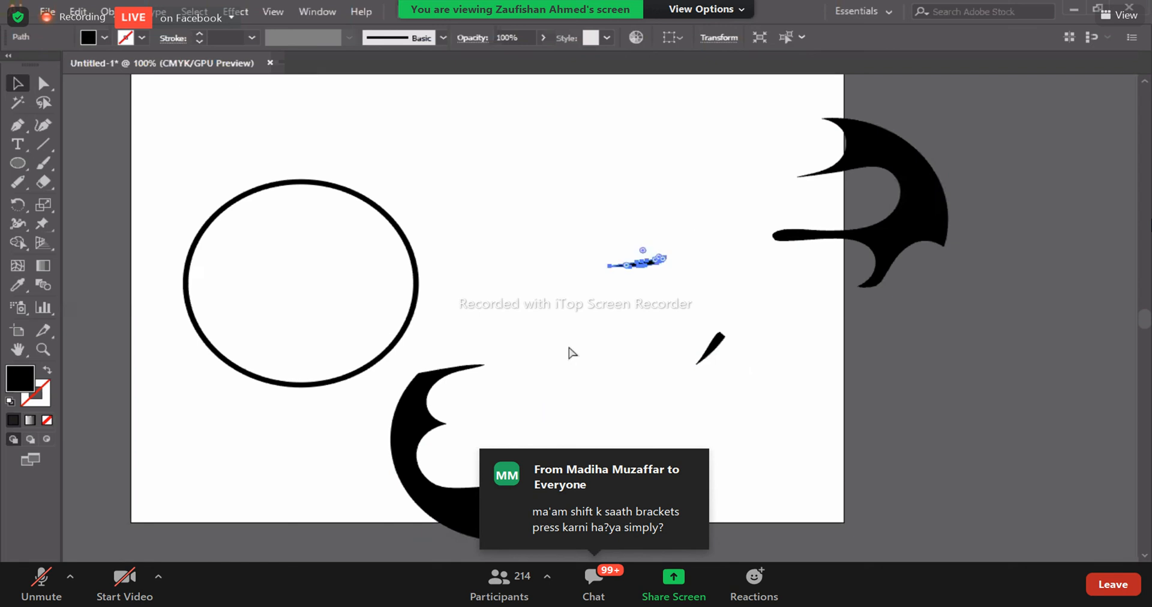
{"action": "key", "text": "ctrl+z"}
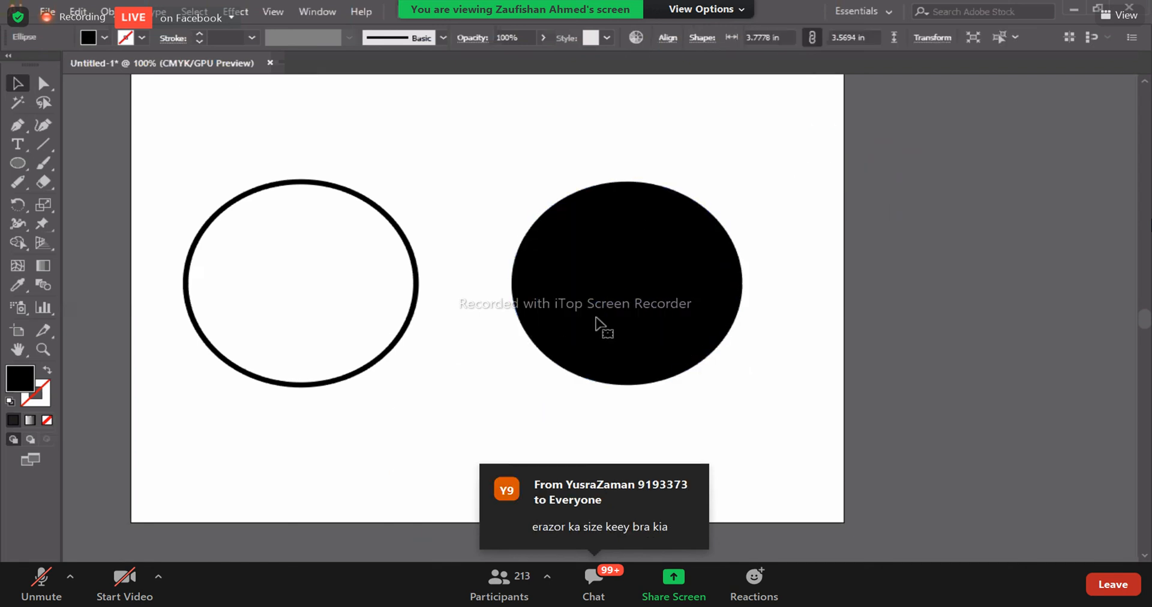
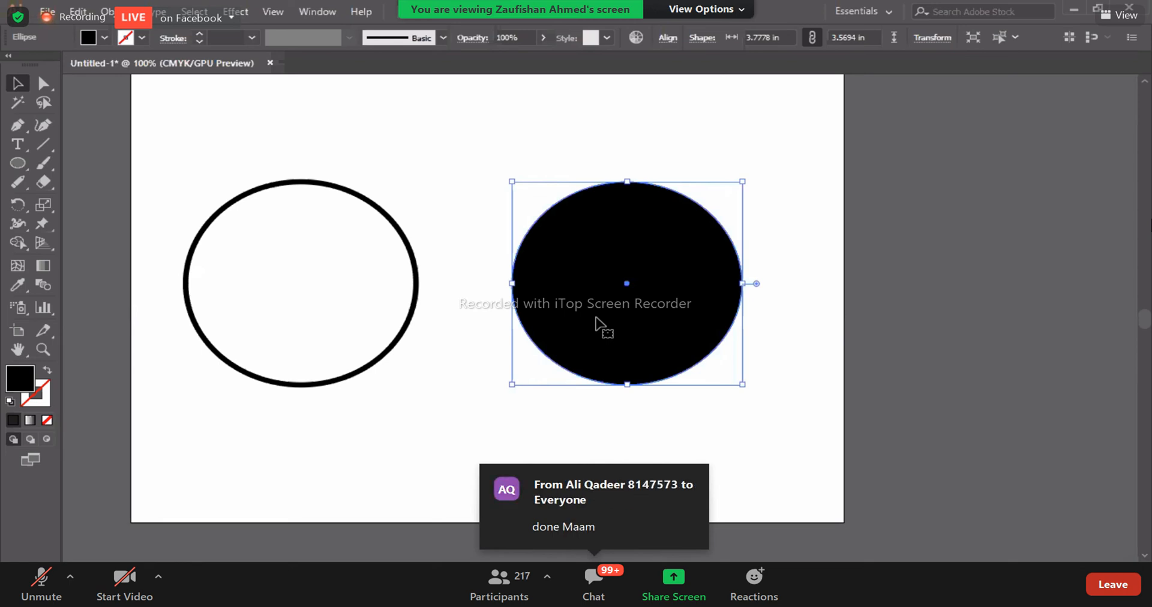
- Cut a slanted band across the upper part of the black ellipse with the Eraser tool
{"action": "key", "text": "i"}
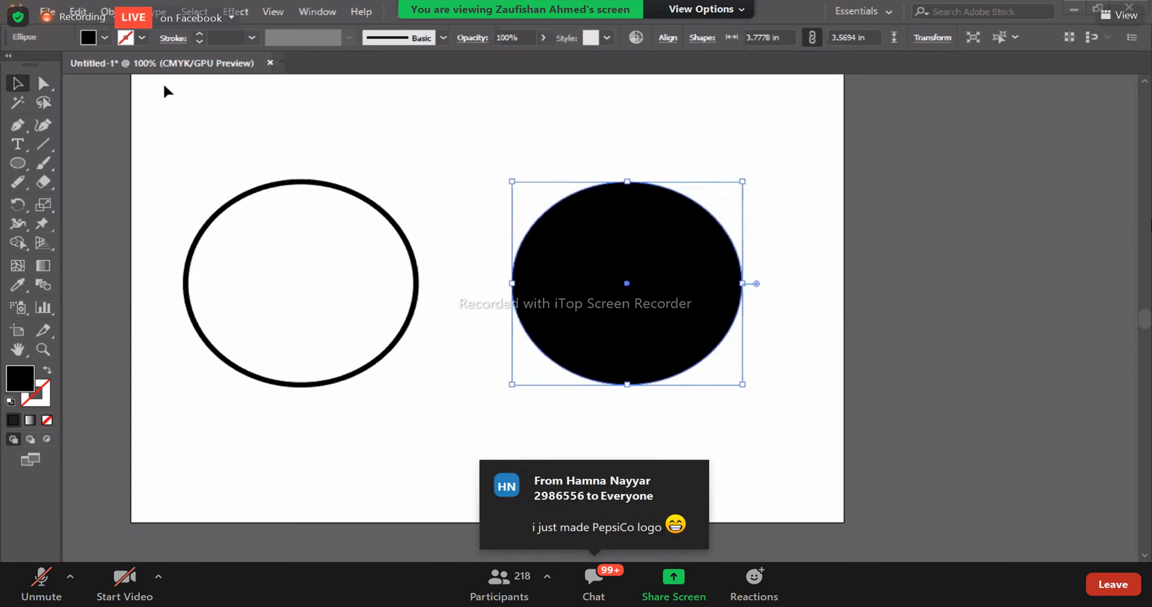
{"action": "left_click", "coordinate": [44, 182]}
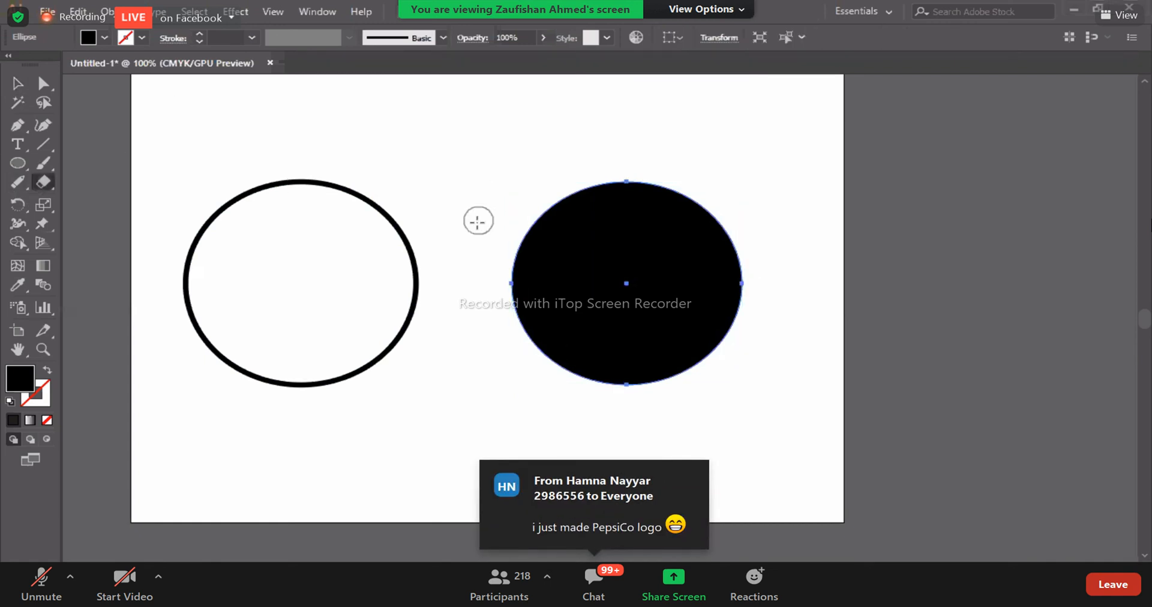
{"action": "left_click_drag", "start_coordinate": [509, 224], "coordinate": [754, 270]}
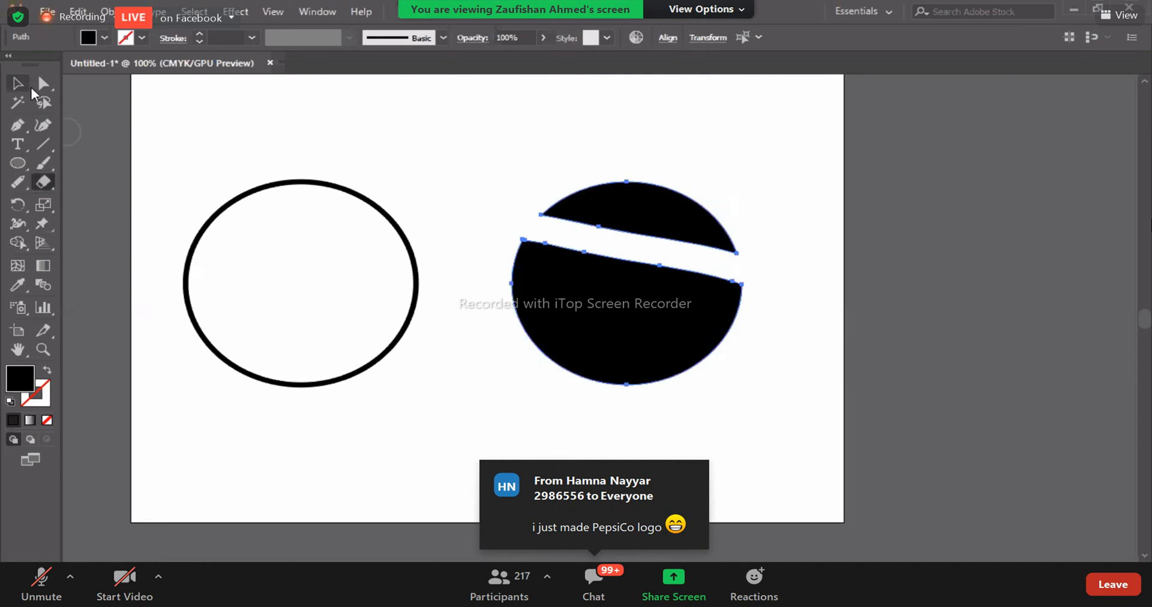
- Try a straight slanted Eraser stroke across the outlined ellipse, and undo it
{"action": "left_click", "coordinate": [25, 88]}
{"action": "left_click_drag", "start_coordinate": [232, 181], "coordinate": [90, 272]}
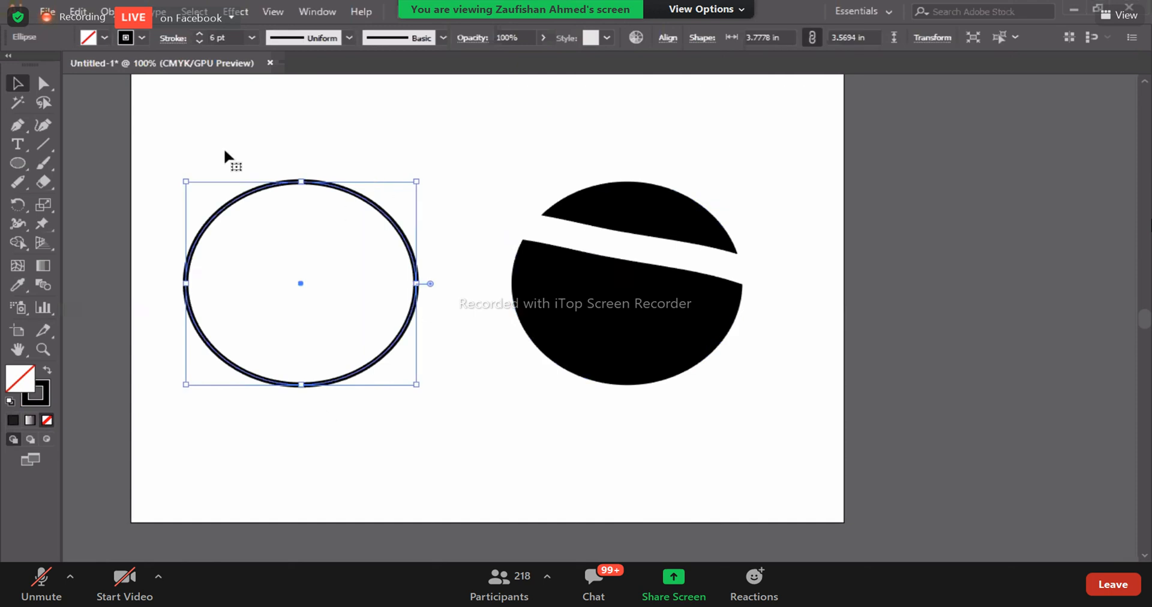
{"action": "left_click", "coordinate": [44, 185]}
{"action": "left_click_drag", "start_coordinate": [151, 234], "coordinate": [477, 303]}
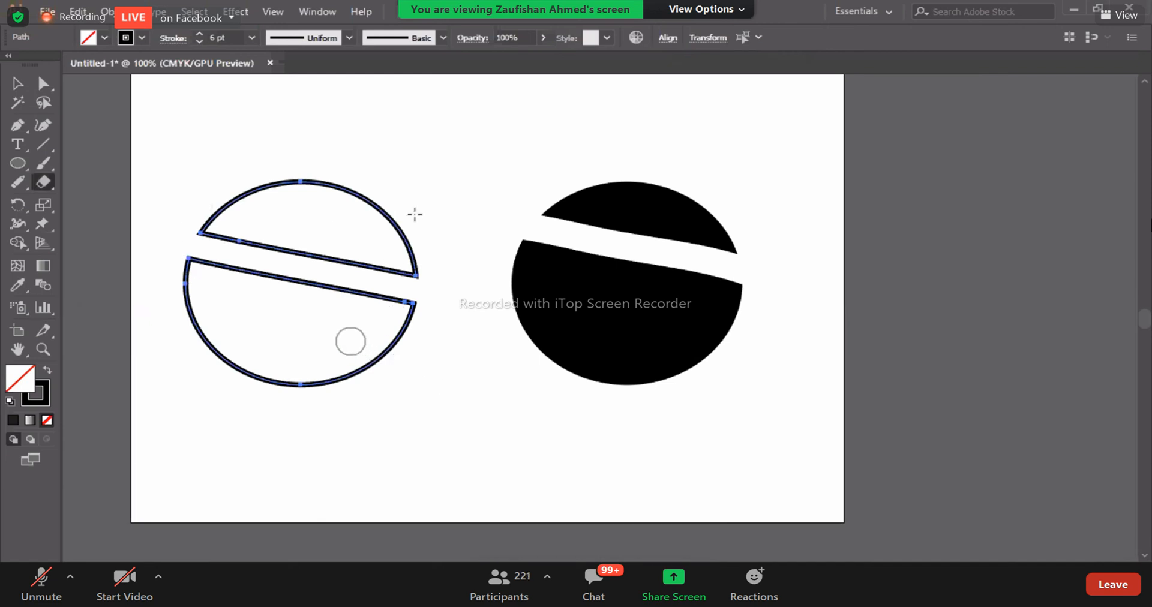
{"action": "key", "text": "ctrl+z"}
- Split the outlined ellipse with a winding Eraser stroke, and remove stretches of the left piece's outer curve with the Path Eraser tool
{"action": "mouse_move", "coordinate": [222, 84]}
{"action": "left_mouse_down"}
{"action": "mouse_move", "coordinate": [257, 185]}
{"action": "mouse_move", "coordinate": [247, 296]}
{"action": "mouse_move", "coordinate": [365, 308]}
{"action": "mouse_move", "coordinate": [397, 412]}
{"action": "left_mouse_up"}
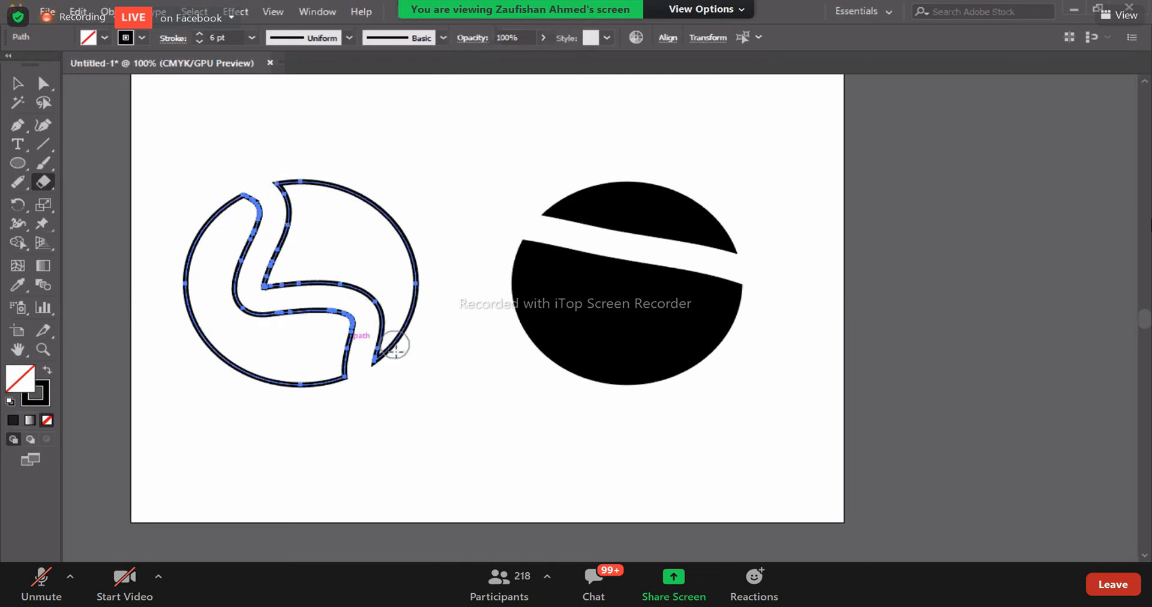
{"action": "left_click", "coordinate": [19, 181]}
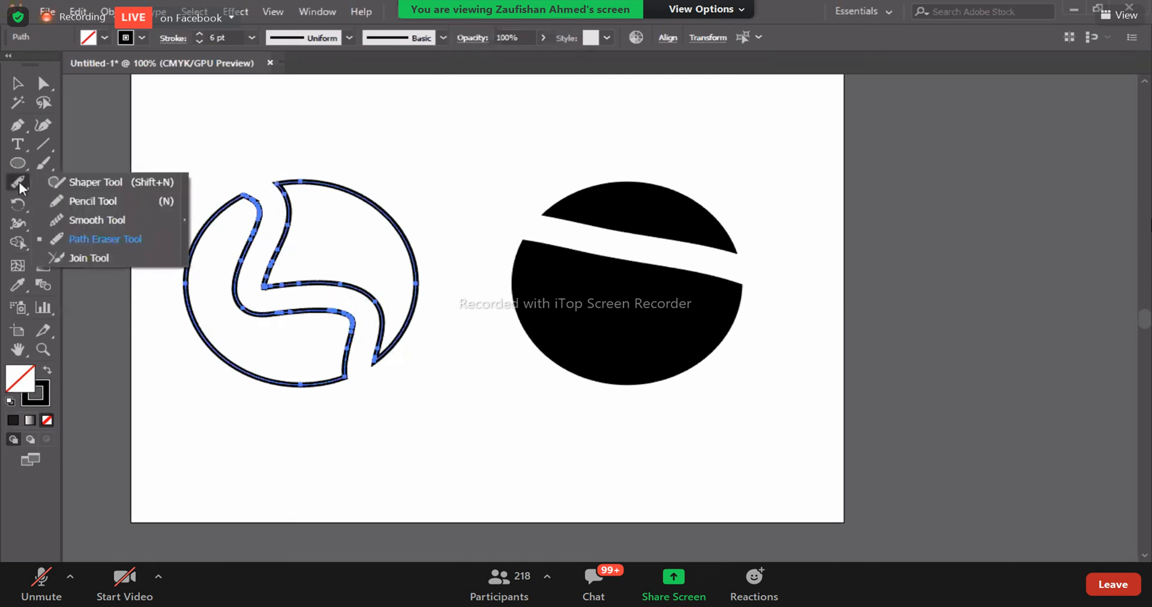
{"action": "left_click", "coordinate": [105, 239]}
{"action": "mouse_move", "coordinate": [199, 226]}
{"action": "left_mouse_down"}
{"action": "mouse_move", "coordinate": [181, 263]}
{"action": "mouse_move", "coordinate": [197, 329]}
{"action": "mouse_move", "coordinate": [287, 384]}
{"action": "left_mouse_up"}
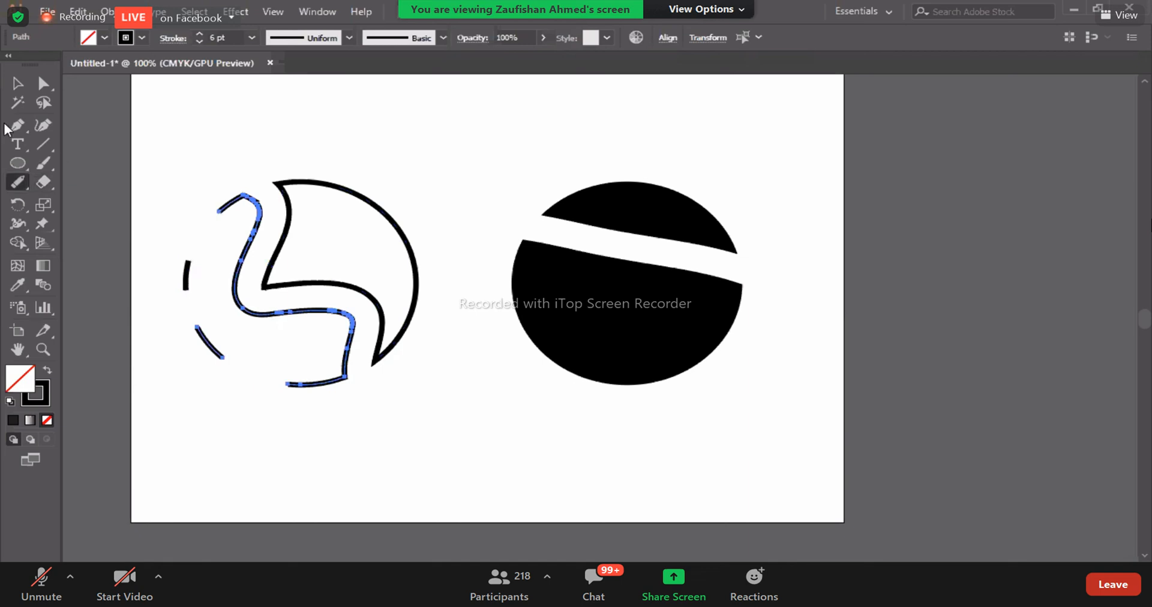
{"action": "left_click", "coordinate": [17, 83]}
{"action": "left_click", "coordinate": [337, 153]}
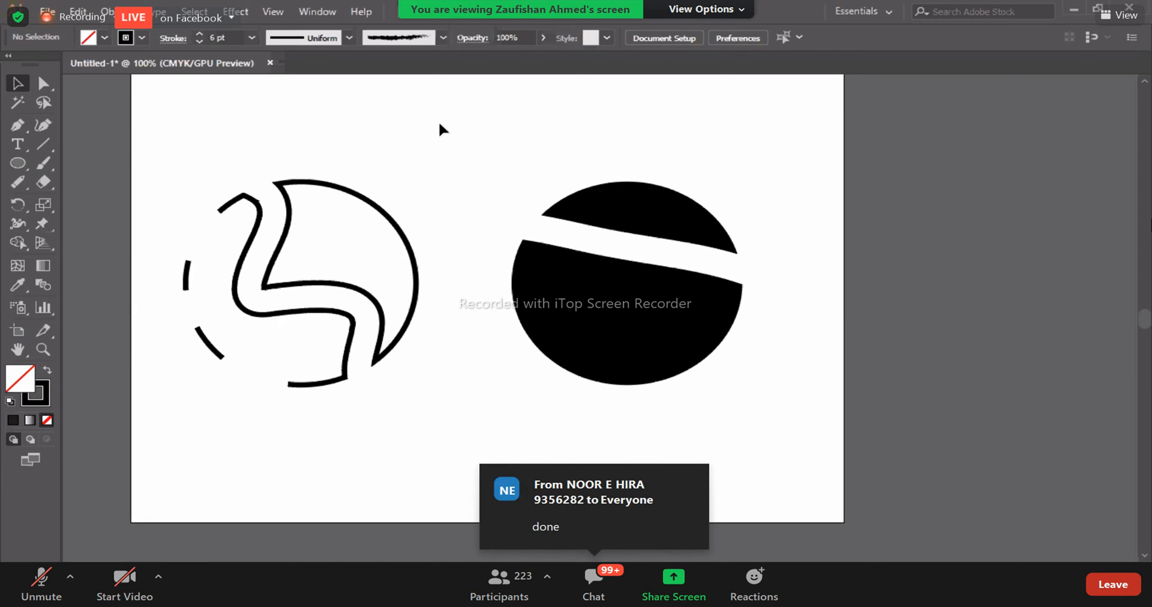
- Delete all the outlined and black ellipse pieces from the artboard
{"action": "left_click_drag", "start_coordinate": [145, 167], "coordinate": [369, 289]}
{"action": "left_click_drag", "start_coordinate": [793, 505], "coordinate": [842, 473]}
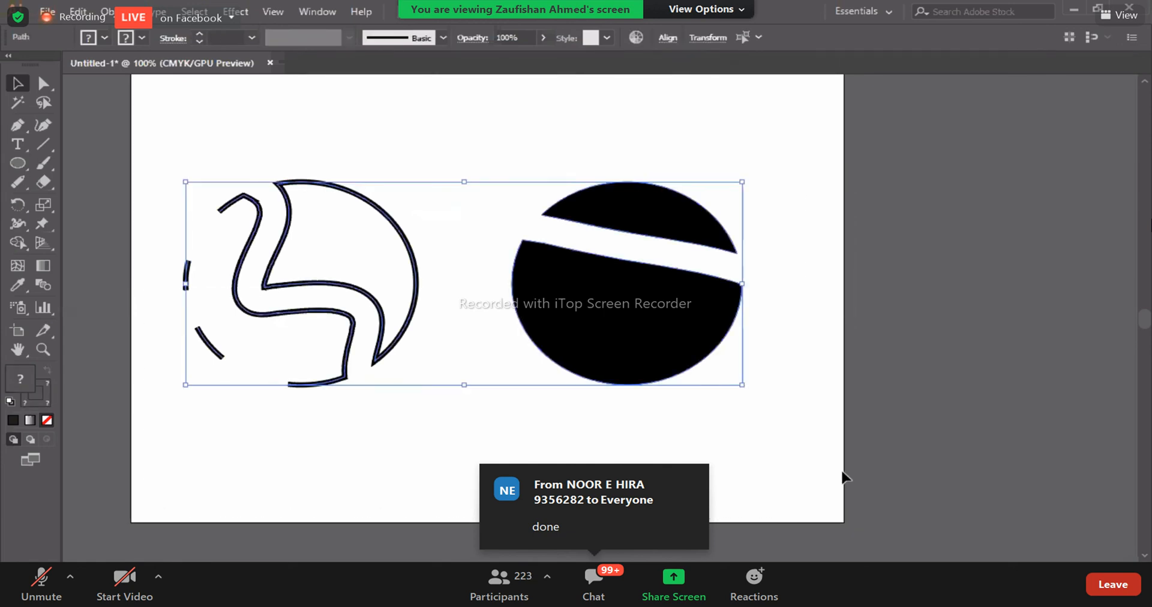
{"action": "key", "text": "Delete"}
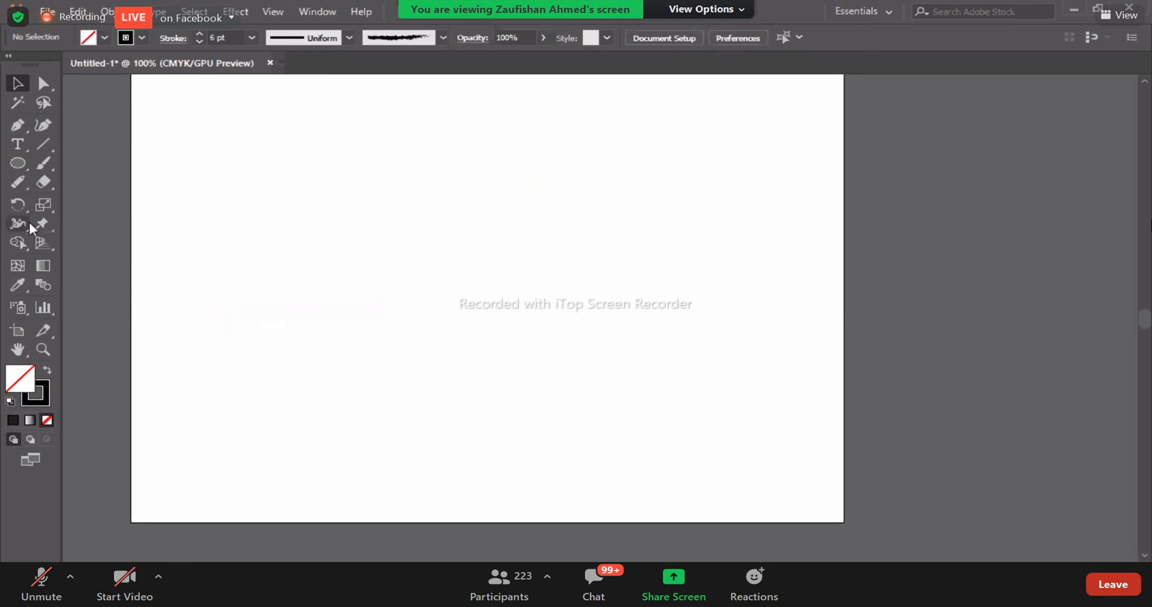
- Draw a slightly tilted outlined hexagon with the Polygon tool in the upper-left part of the artboard
{"action": "left_click", "coordinate": [46, 183]}
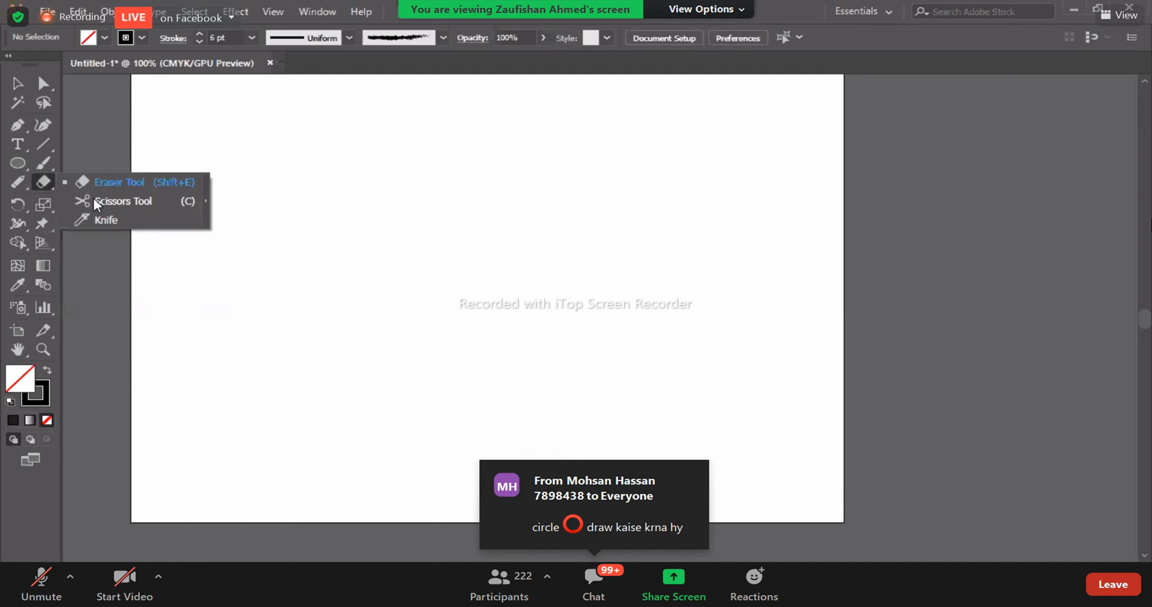
{"action": "left_click", "coordinate": [24, 164]}
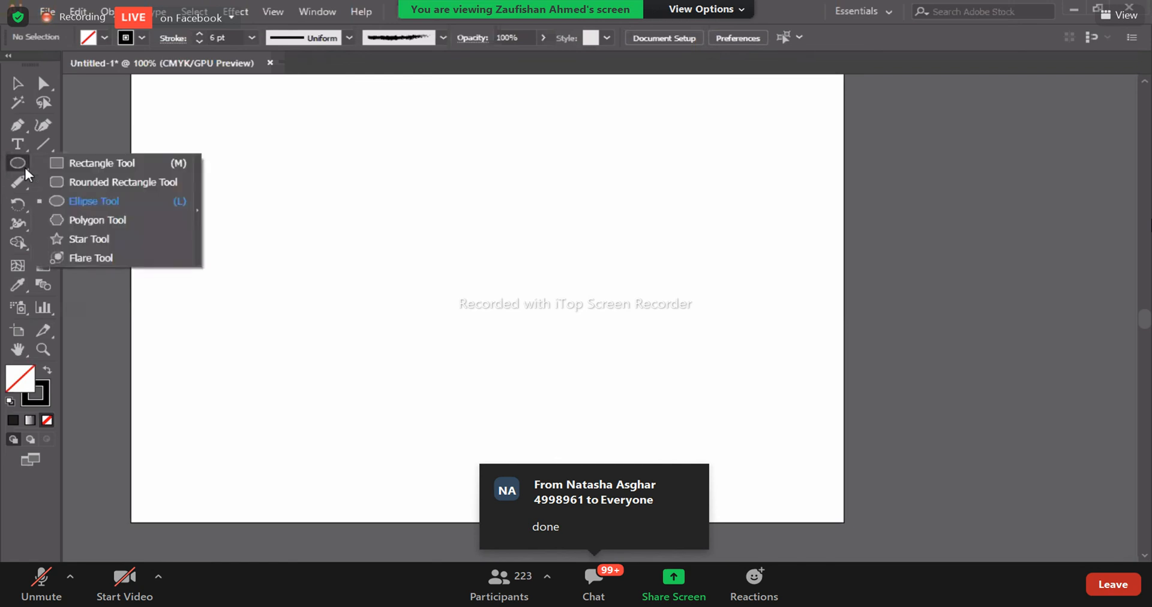
{"action": "left_click", "coordinate": [84, 219]}
{"action": "mouse_move", "coordinate": [415, 230]}
{"action": "left_mouse_down"}
{"action": "mouse_move", "coordinate": [401, 226]}
{"action": "mouse_move", "coordinate": [419, 234]}
{"action": "left_mouse_up"}
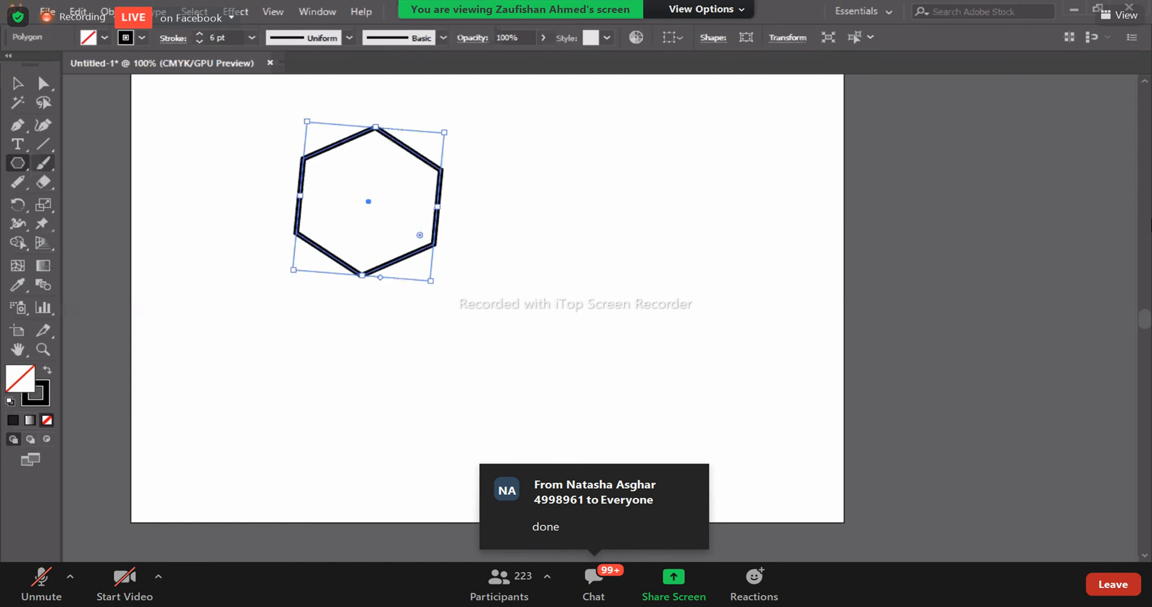
- Move the hexagon to the middle of the artboard and swap its black stroke to a solid black fill
{"action": "left_click", "coordinate": [19, 84]}
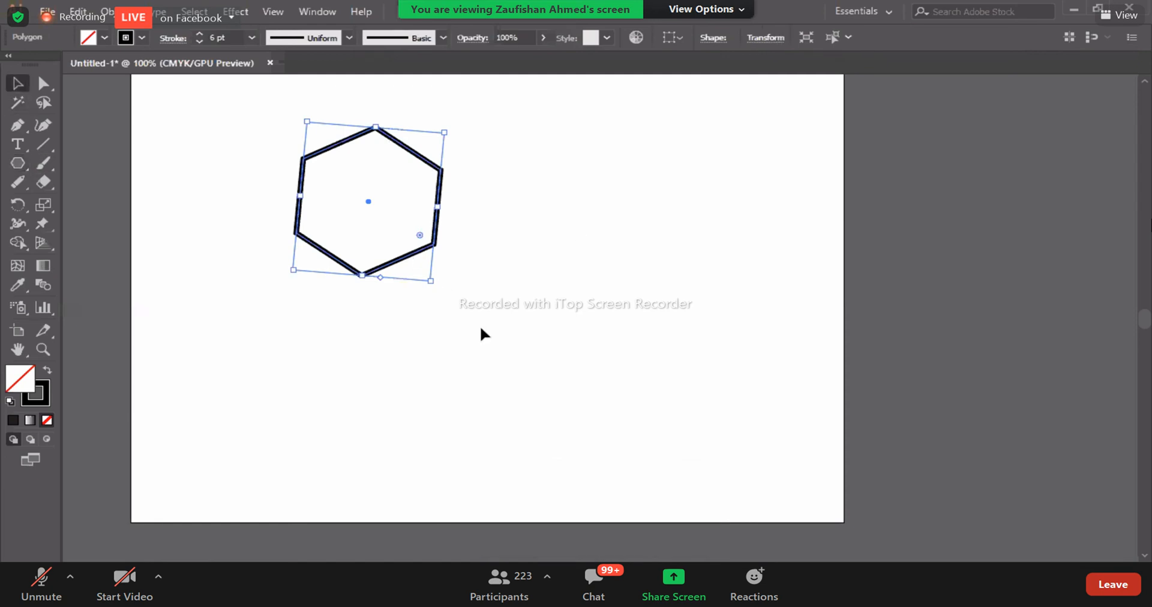
{"action": "left_click_drag", "start_coordinate": [427, 245], "coordinate": [521, 349]}
{"action": "key", "text": "shift+x"}
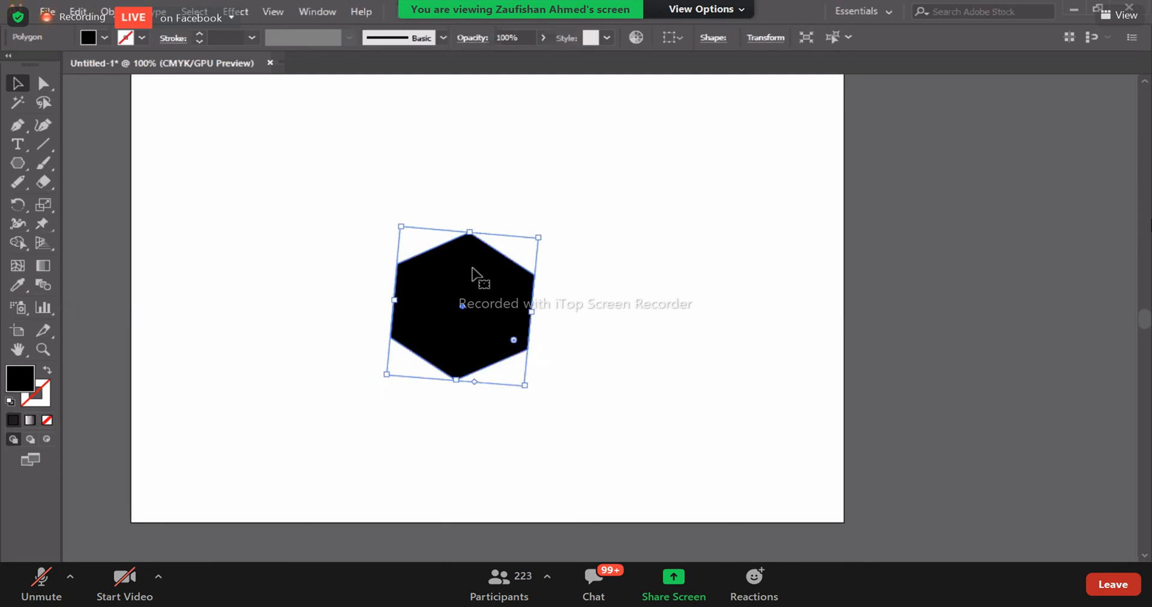
- Cut the black hexagon in two at its top and bottom anchor points with the Scissors tool
{"action": "key", "text": "ctrl+equal"}
{"action": "key", "text": "ctrl+equal"}
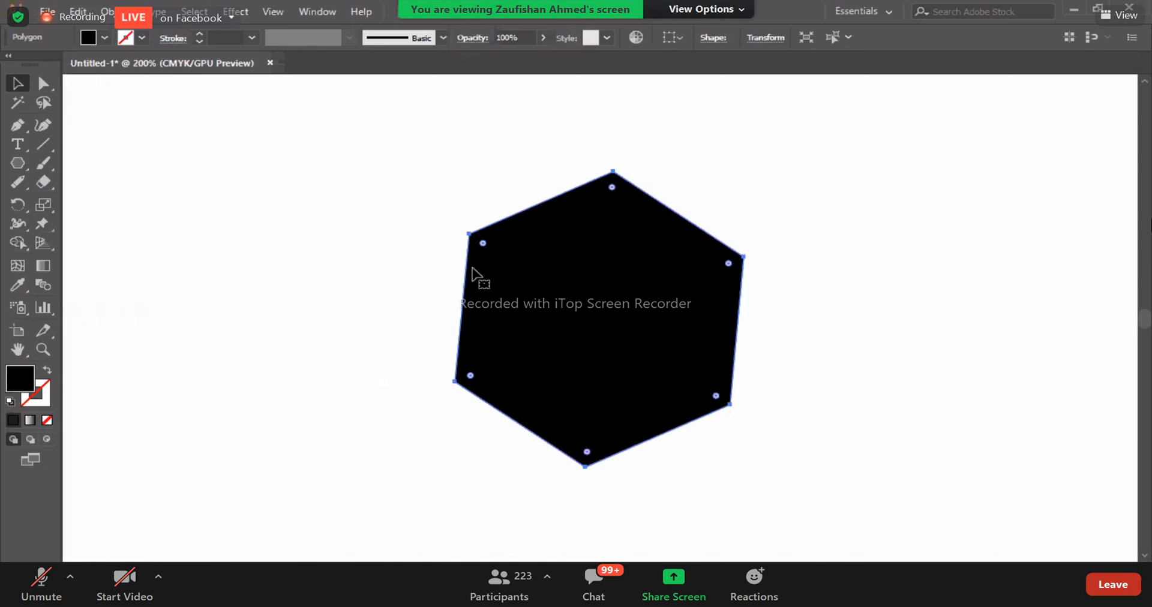
{"action": "left_click", "coordinate": [45, 186]}
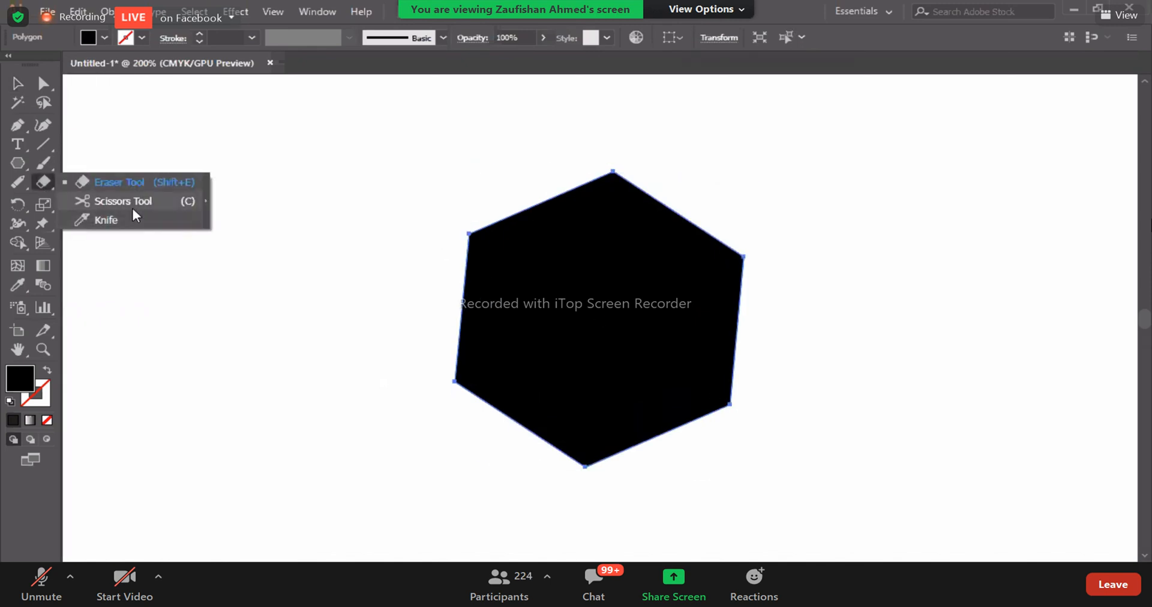
{"action": "left_click", "coordinate": [120, 201]}
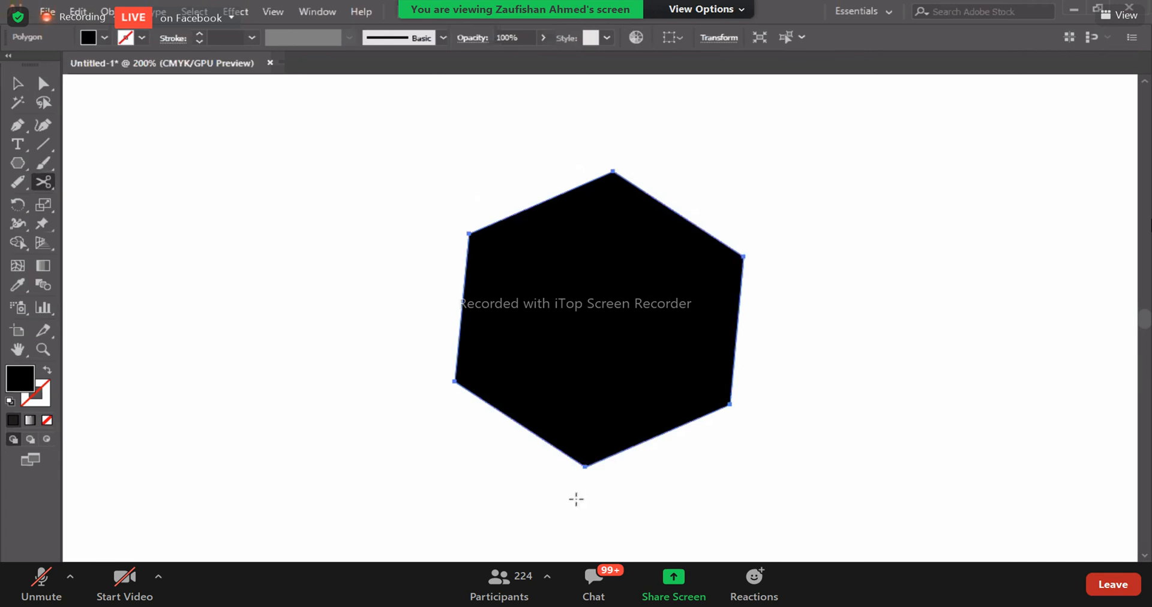
{"action": "left_click", "coordinate": [612, 171]}
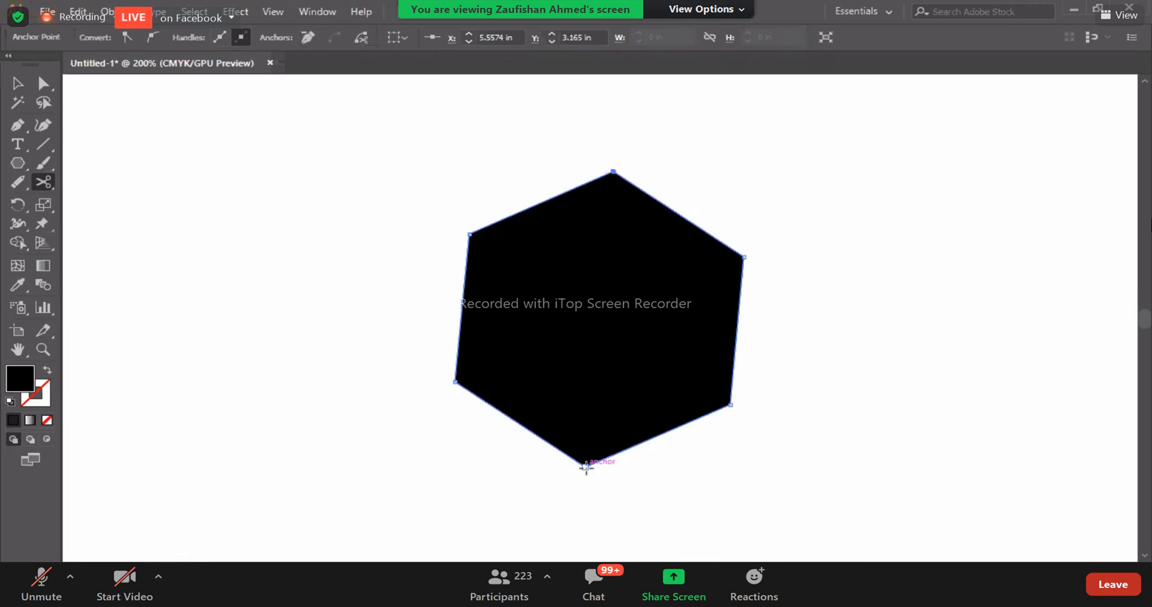
{"action": "left_click", "coordinate": [586, 466]}
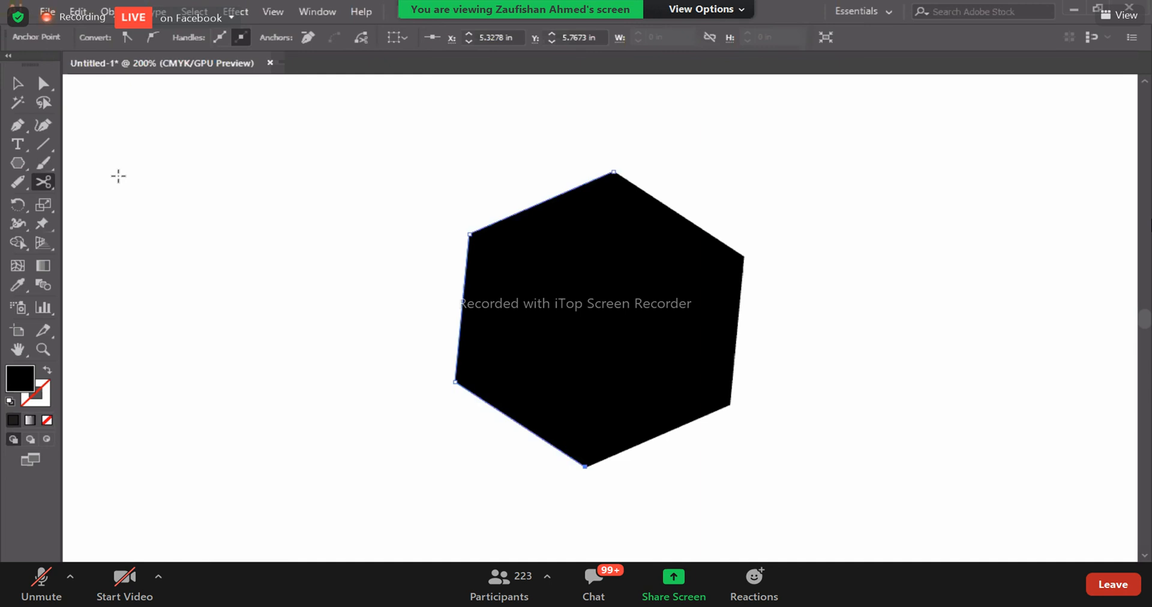
- Check the Scissors cut by moving the hexagon's left and right halves around separately
{"action": "left_click", "coordinate": [43, 82]}
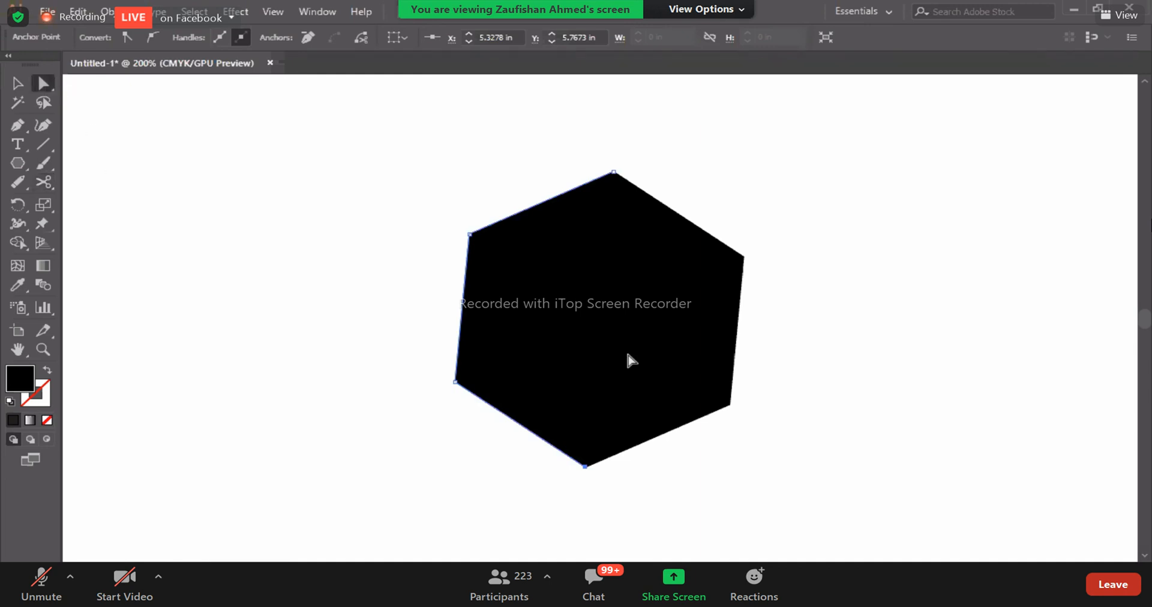
{"action": "left_click", "coordinate": [632, 360]}
{"action": "left_click_drag", "start_coordinate": [542, 321], "coordinate": [412, 321]}
{"action": "left_click_drag", "start_coordinate": [683, 370], "coordinate": [722, 378]}
{"action": "left_click_drag", "start_coordinate": [543, 375], "coordinate": [463, 370]}
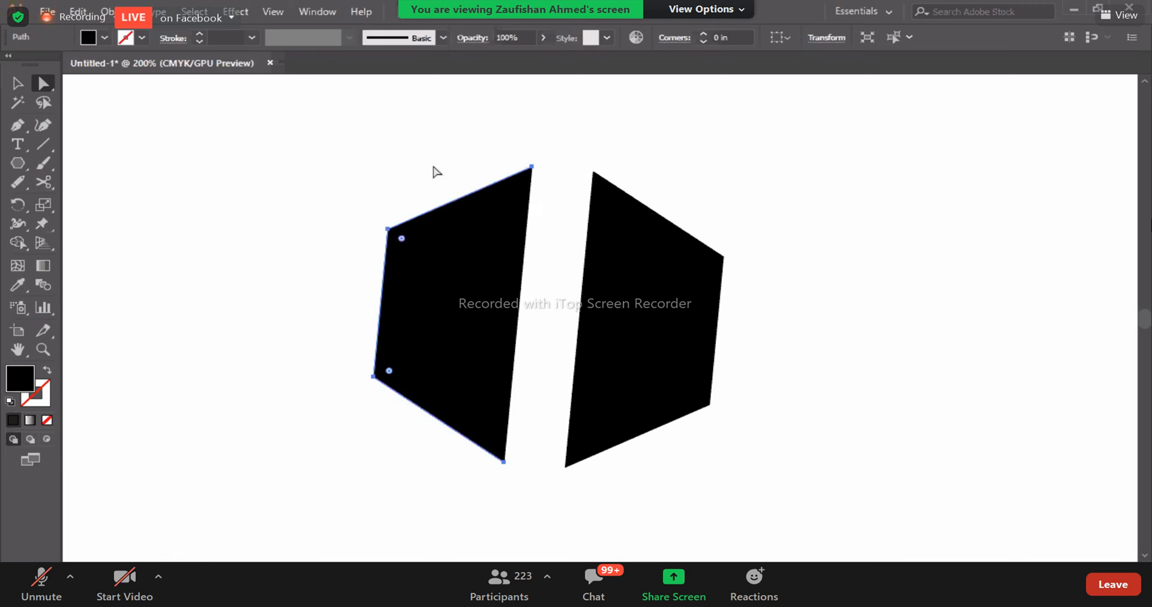
{"action": "left_click", "coordinate": [342, 299]}
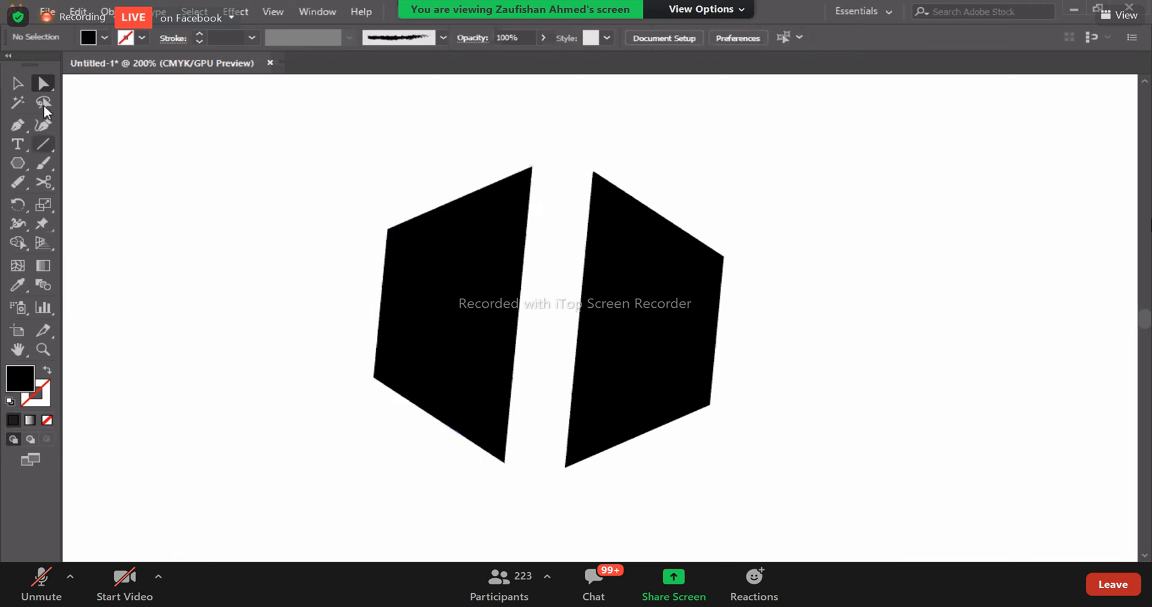
{"action": "left_click_drag", "start_coordinate": [457, 352], "coordinate": [378, 343]}
{"action": "left_click_drag", "start_coordinate": [595, 361], "coordinate": [378, 357]}
- Undo the moves of the two halves so the hexagon is back together
{"action": "key", "text": "ctrl+z"}
{"action": "key", "text": "ctrl+z"}
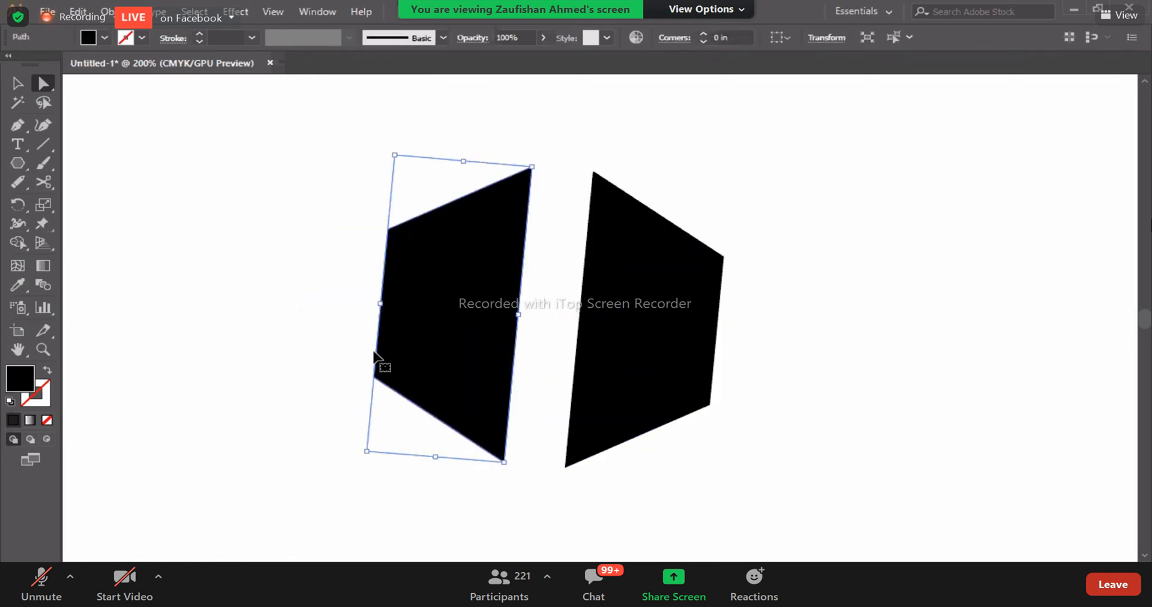
{"action": "key", "text": "ctrl+z"}
{"action": "key", "text": "ctrl+z"}
{"action": "key", "text": "ctrl+z"}
{"action": "key", "text": "ctrl+z"}
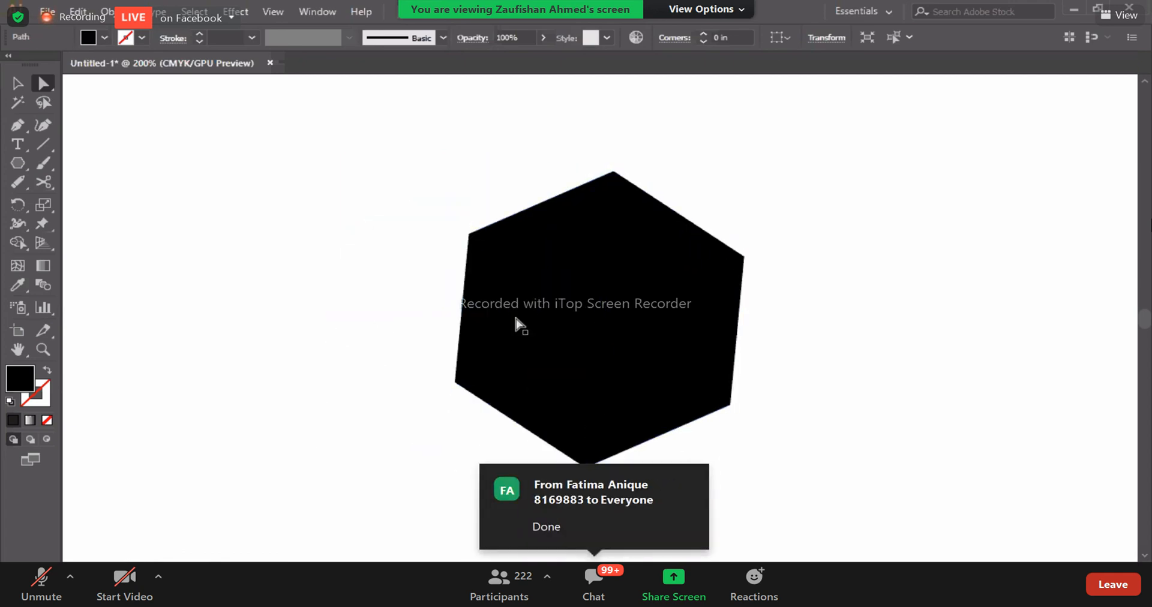
- Try cutting the hexagon with the Scissors tool at its upper-right and lower-left anchor points, and undo the cuts
{"action": "key", "text": "c"}
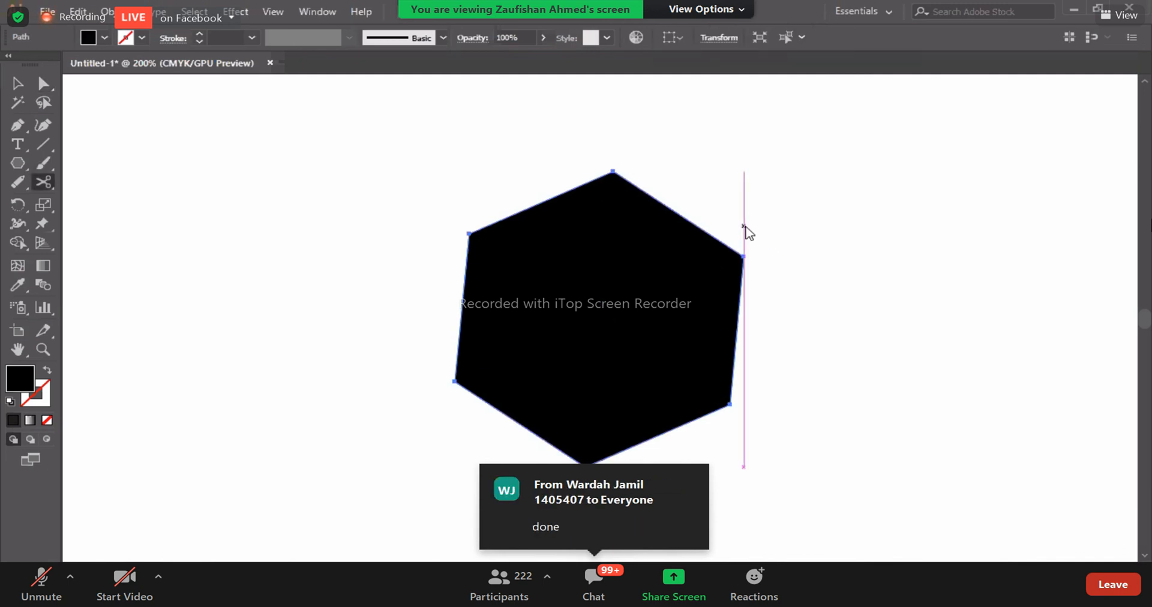
{"action": "left_click", "coordinate": [744, 257]}
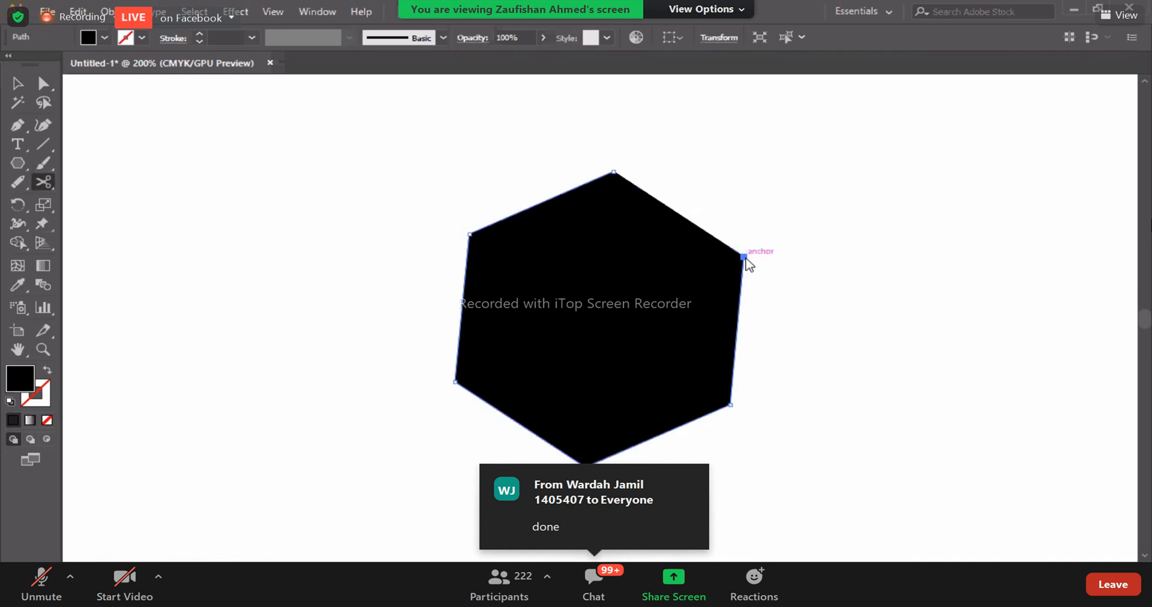
{"action": "left_click", "coordinate": [455, 382]}
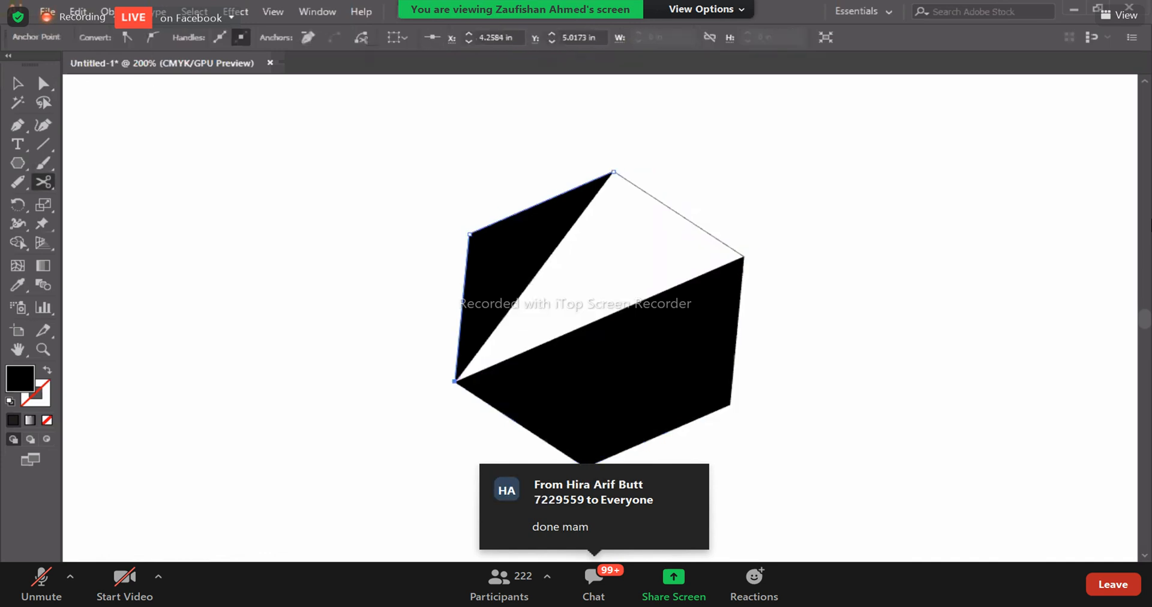
{"action": "key", "text": "ctrl+z"}
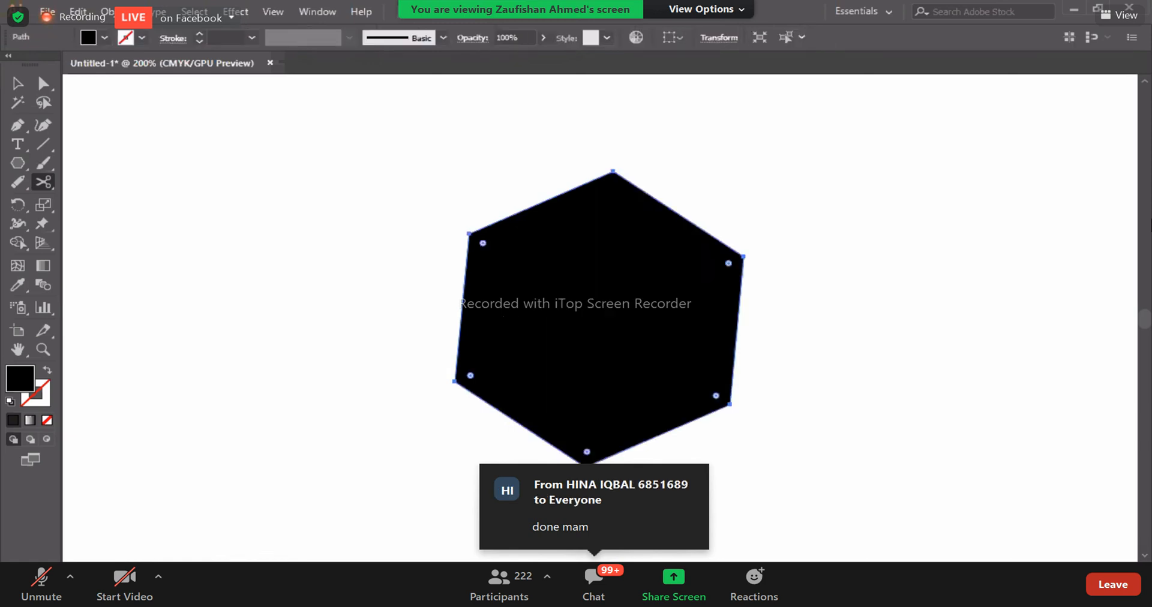
- Try the diagonal Scissors cut again starting from the lower-left anchor point, and revert to the uncut outlined hexagon
{"action": "left_click", "coordinate": [454, 381]}
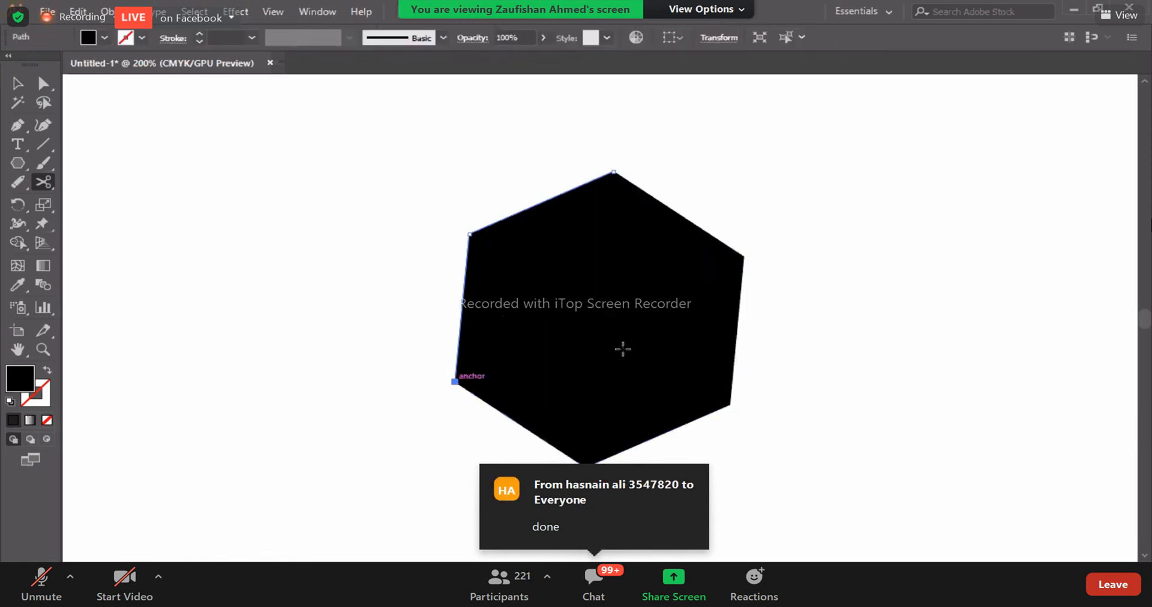
{"action": "left_click", "coordinate": [743, 257]}
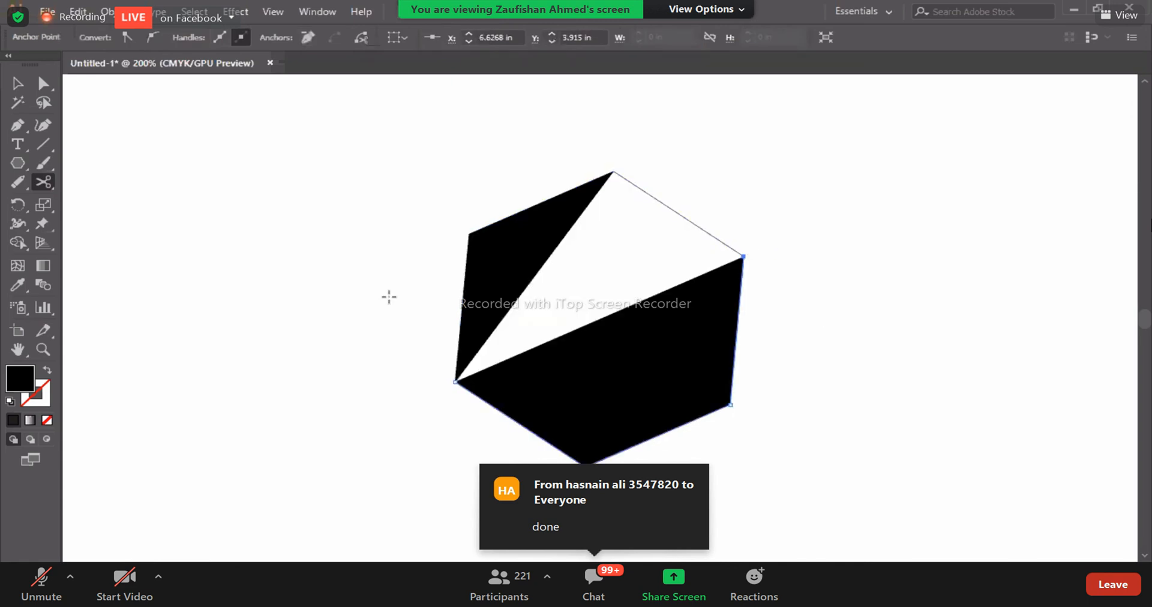
{"action": "key", "text": "ctrl+z"}
{"action": "key", "text": "shift+x"}
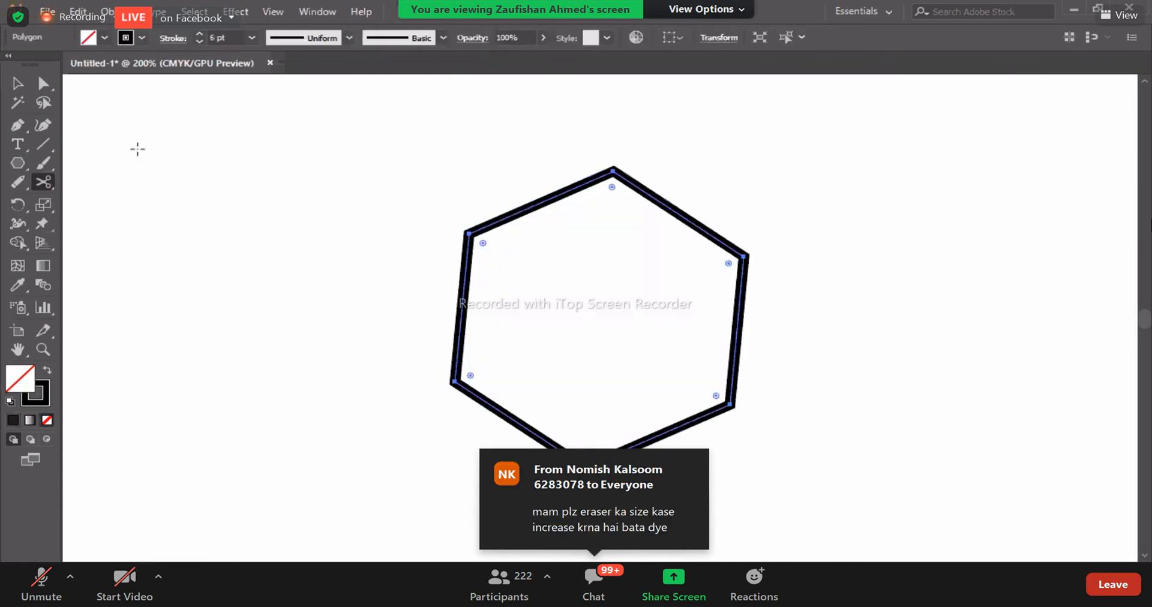
- Swap the hexagon's stroke to a black fill and cut it with the Scissors tool at its lower-left and upper-right anchor points
{"action": "left_click", "coordinate": [47, 370]}
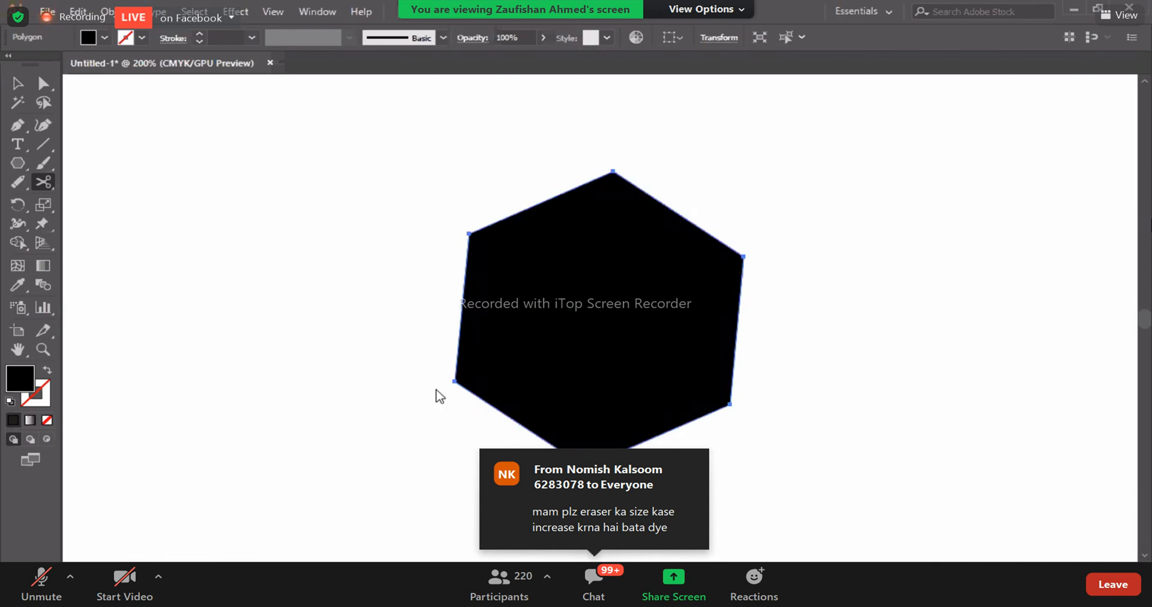
{"action": "left_click", "coordinate": [454, 382]}
{"action": "left_click", "coordinate": [743, 257]}
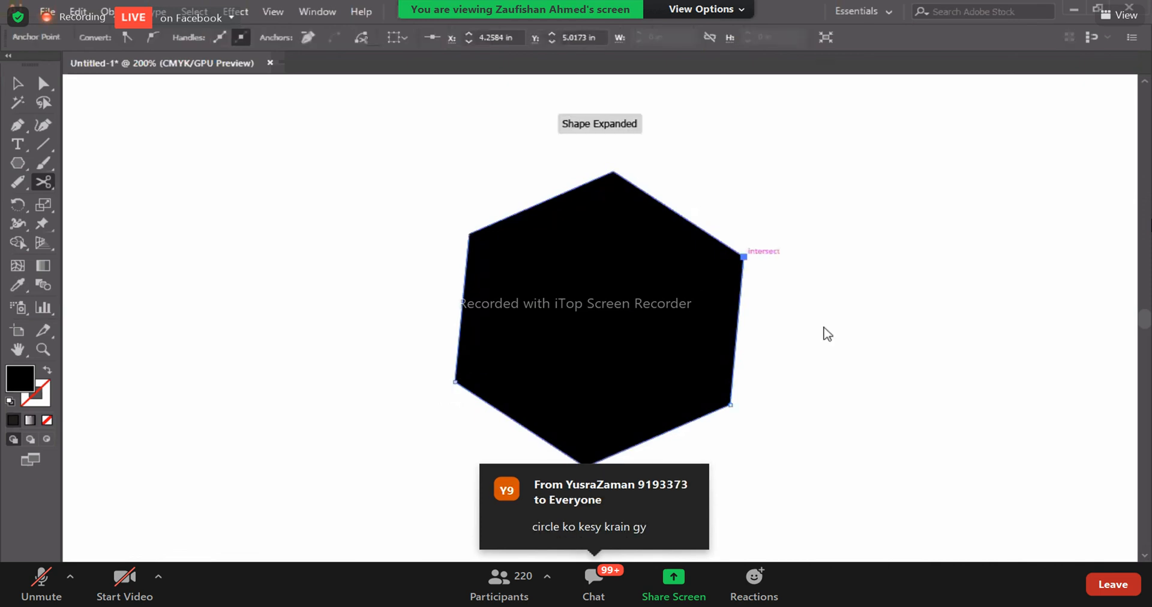
- Move the two hexagon halves apart diagonally so a wide gap separates them
{"action": "left_click", "coordinate": [17, 83]}
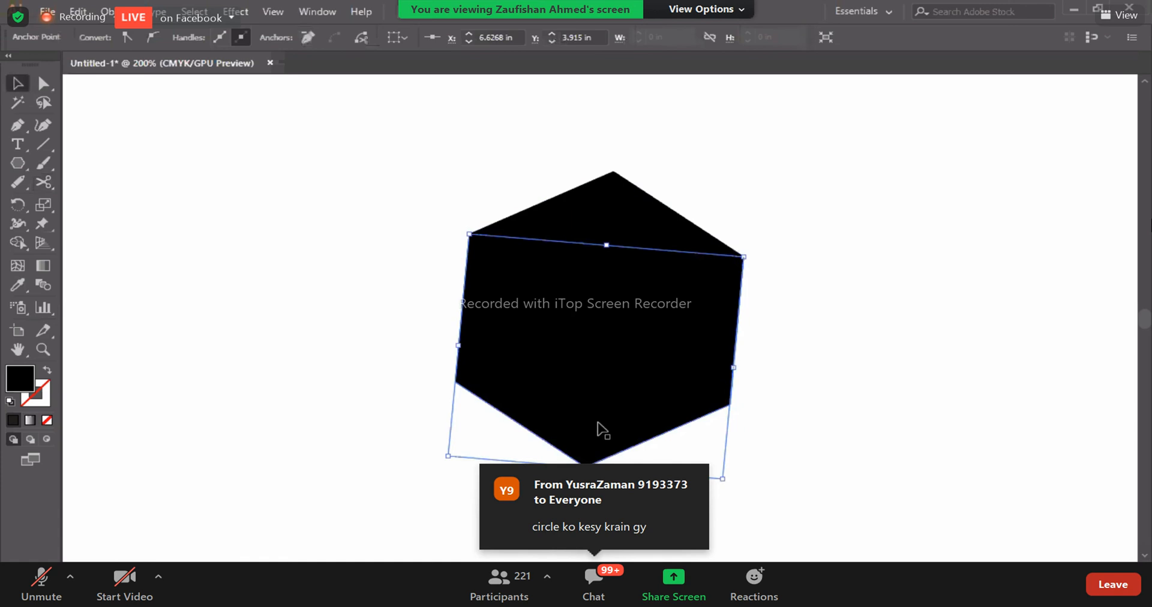
{"action": "left_click_drag", "start_coordinate": [609, 444], "coordinate": [615, 370]}
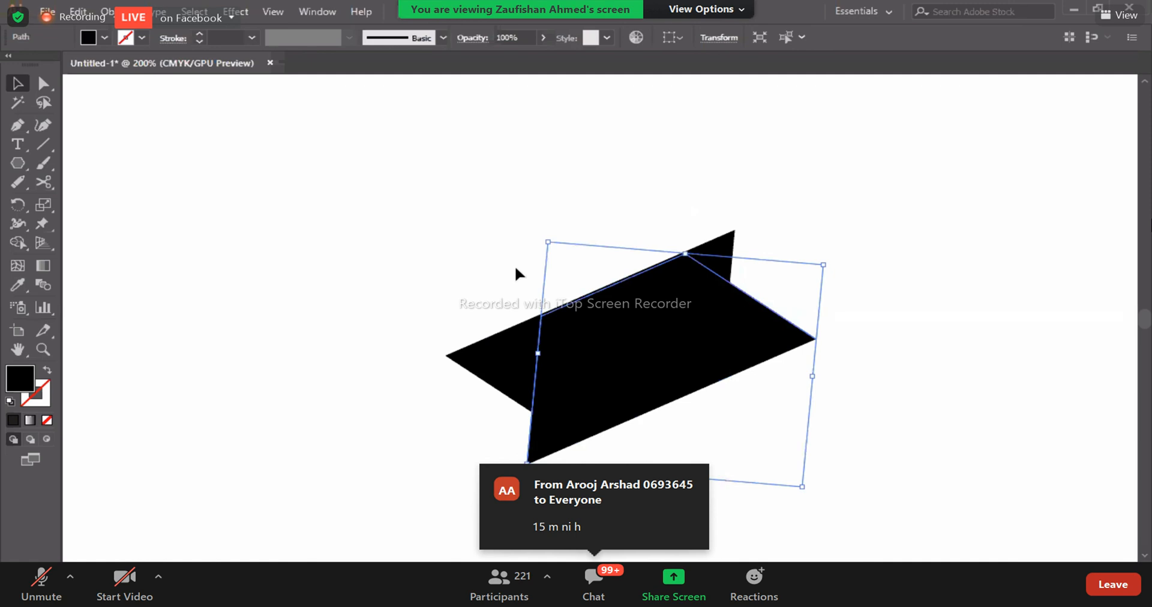
{"action": "key", "text": "ctrl+z"}
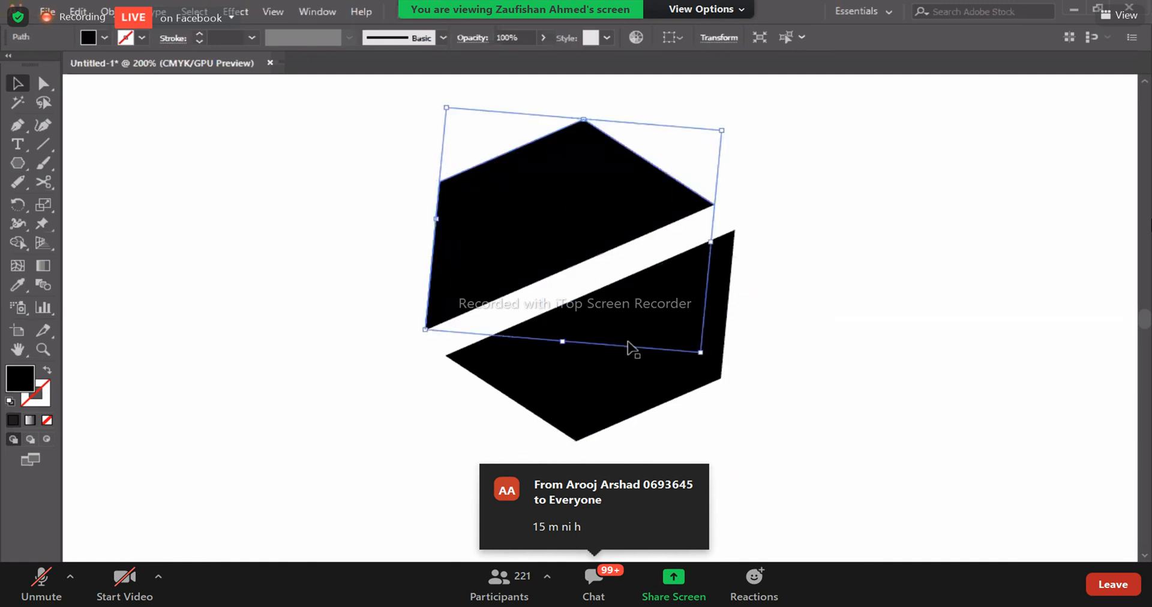
{"action": "left_click_drag", "start_coordinate": [602, 207], "coordinate": [574, 219]}
{"action": "left_click_drag", "start_coordinate": [602, 382], "coordinate": [626, 364]}
{"action": "left_click", "coordinate": [411, 495]}
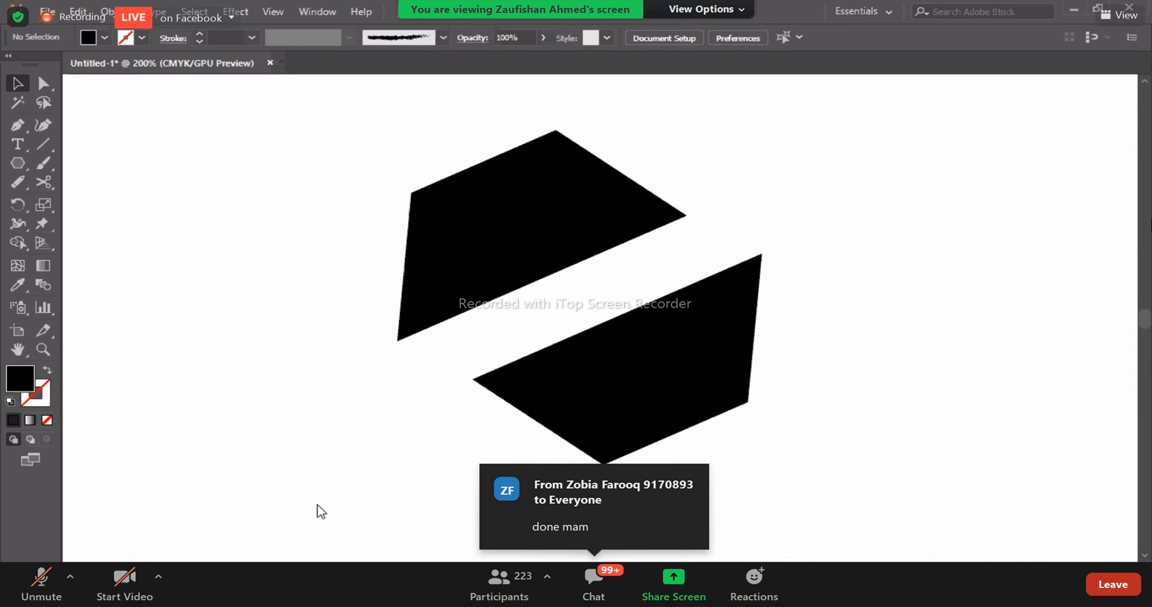
- Delete both hexagon halves and draw a black-filled circle about 2.7 in wide with the Ellipse tool
{"action": "left_click_drag", "start_coordinate": [340, 162], "coordinate": [759, 455]}
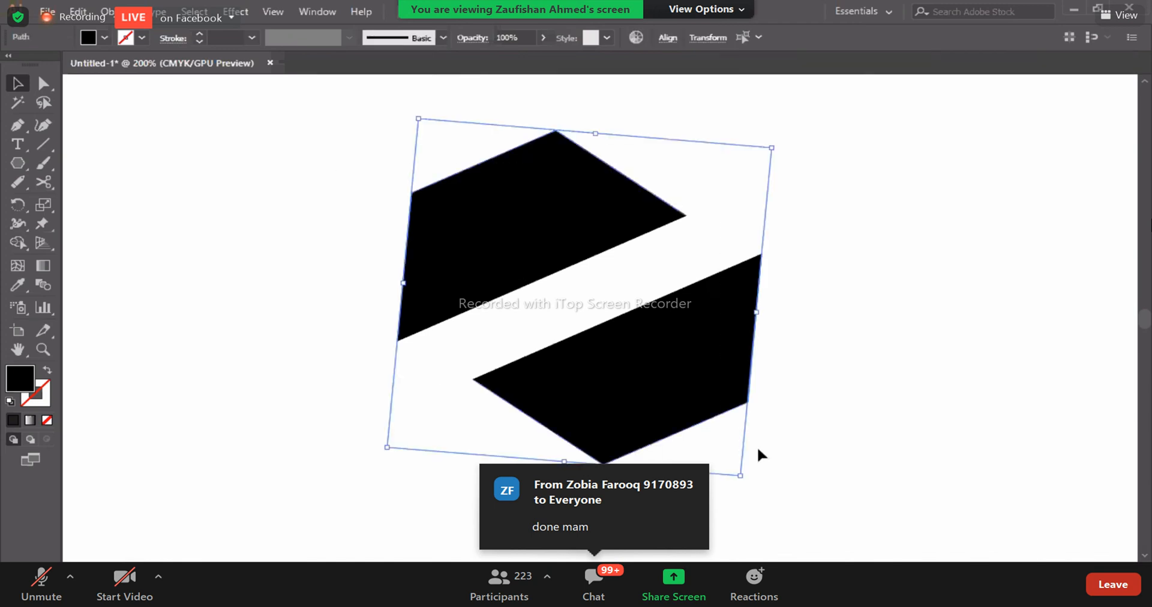
{"action": "key", "text": "Delete"}
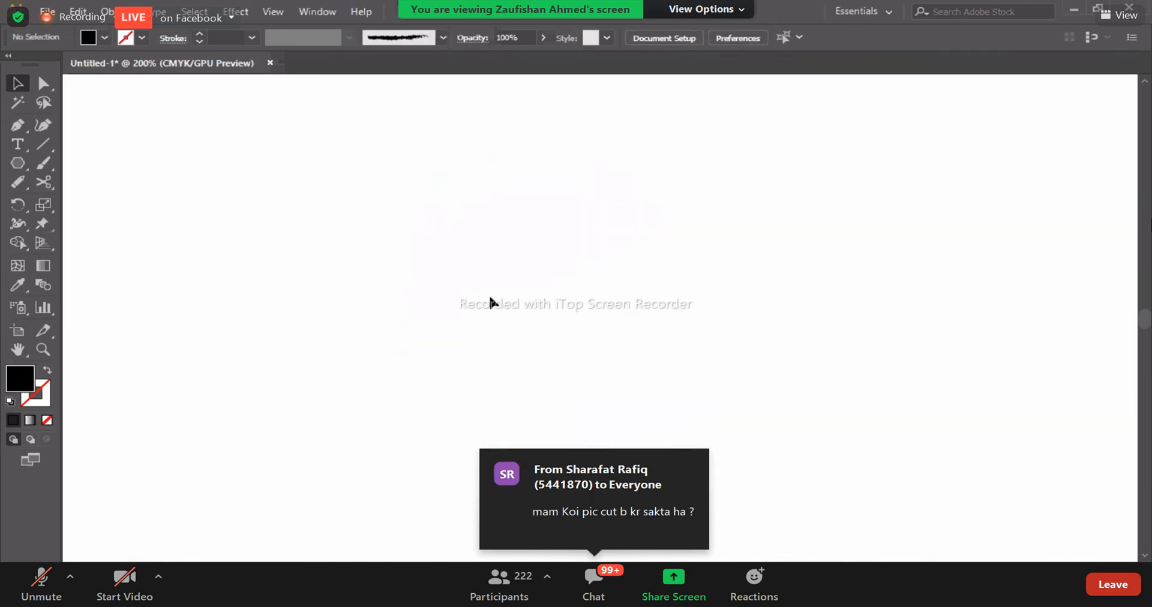
{"action": "left_click_drag", "start_coordinate": [12, 161], "coordinate": [66, 203]}
{"action": "mouse_move", "coordinate": [315, 203]}
{"action": "left_mouse_down"}
{"action": "mouse_move", "coordinate": [576, 456]}
{"action": "mouse_move", "coordinate": [682, 507]}
{"action": "mouse_move", "coordinate": [643, 511]}
{"action": "left_mouse_up"}
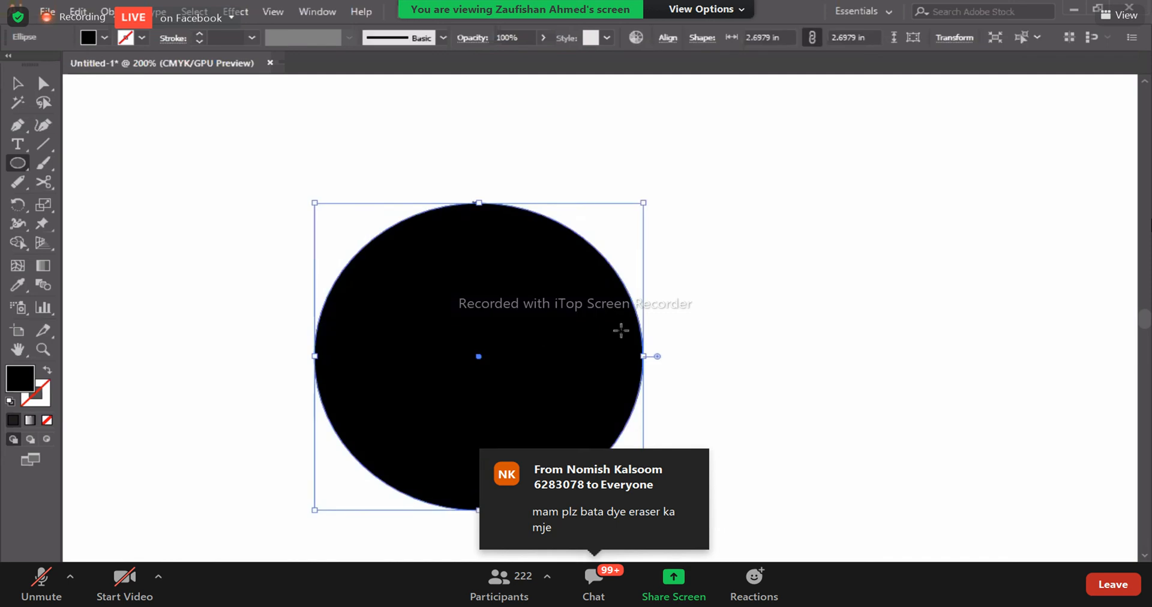
- Cut the circle vertically with the Scissors tool at its top and bottom anchor points
{"action": "left_click", "coordinate": [43, 181]}
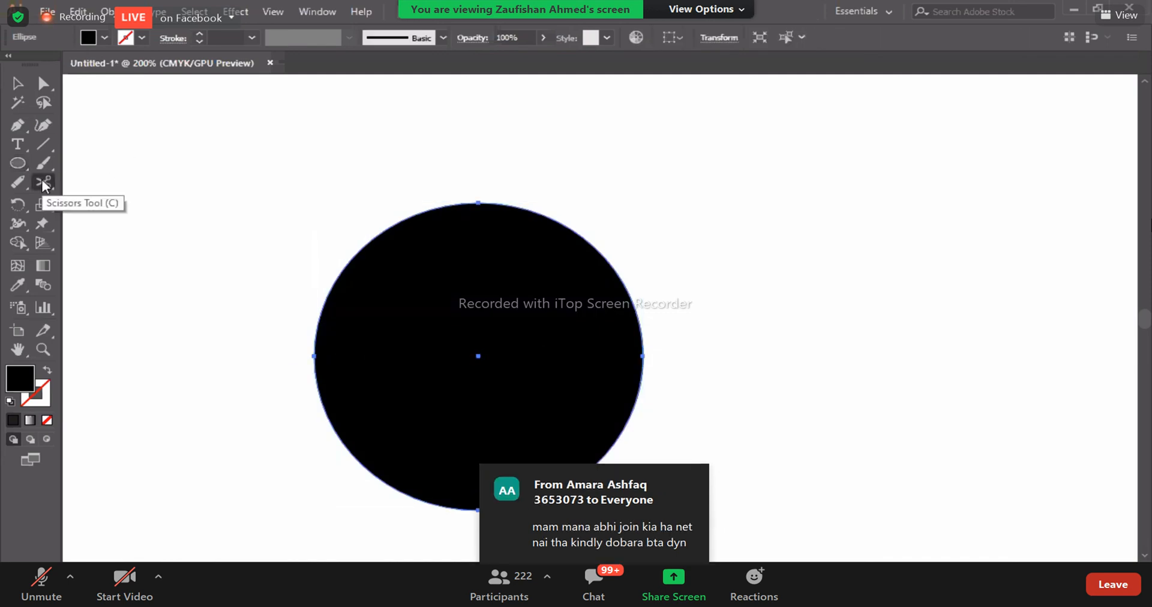
{"action": "left_click", "coordinate": [479, 203]}
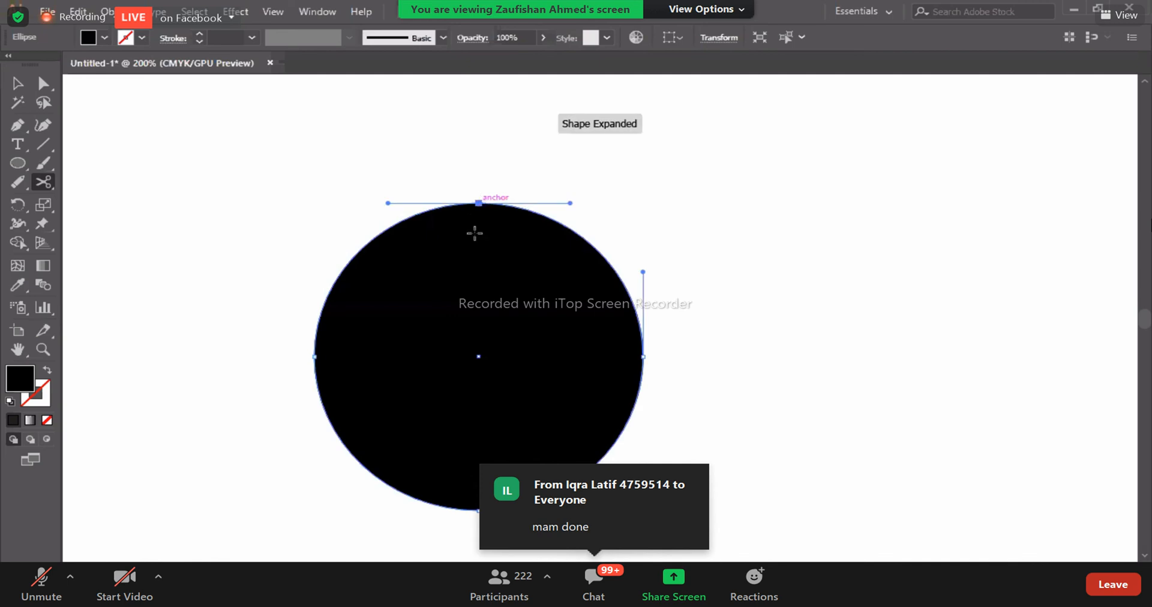
{"action": "left_click", "coordinate": [478, 510]}
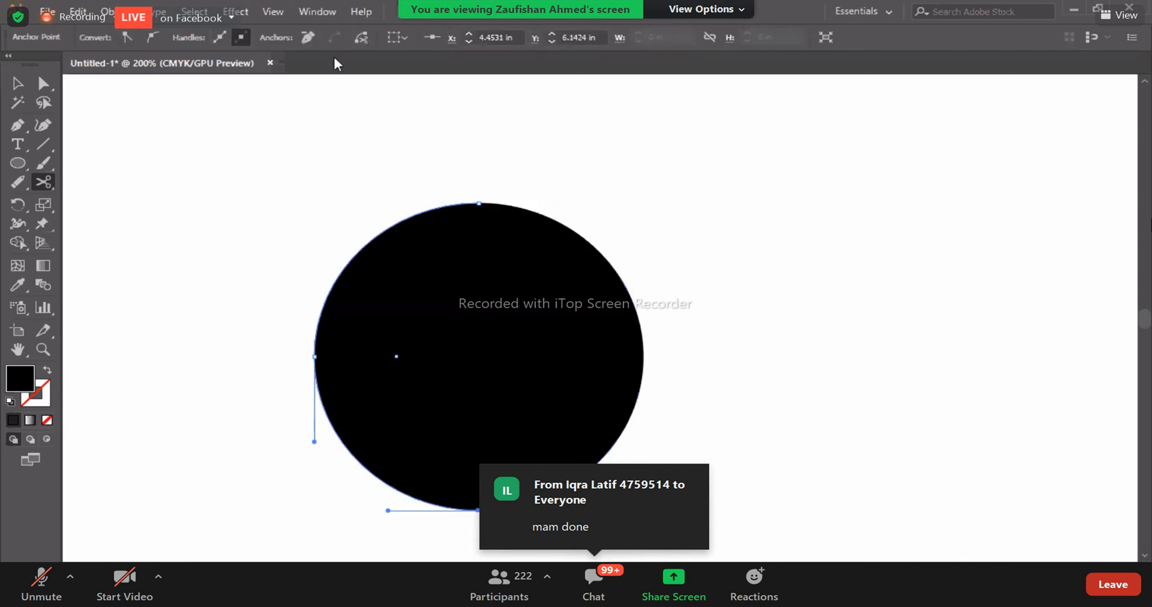
- Move the circle's left and right halves apart horizontally
{"action": "key", "text": "v"}
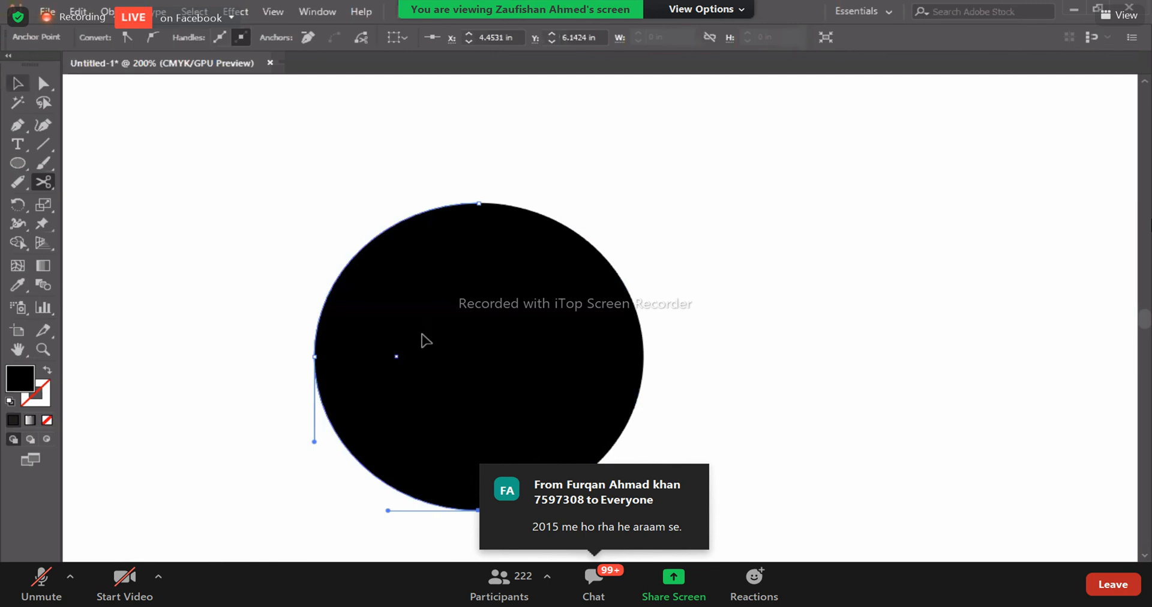
{"action": "left_click", "coordinate": [425, 336]}
{"action": "left_click_drag", "start_coordinate": [424, 336], "coordinate": [342, 336]}
{"action": "left_click_drag", "start_coordinate": [594, 378], "coordinate": [639, 378]}
{"action": "left_click", "coordinate": [837, 350]}
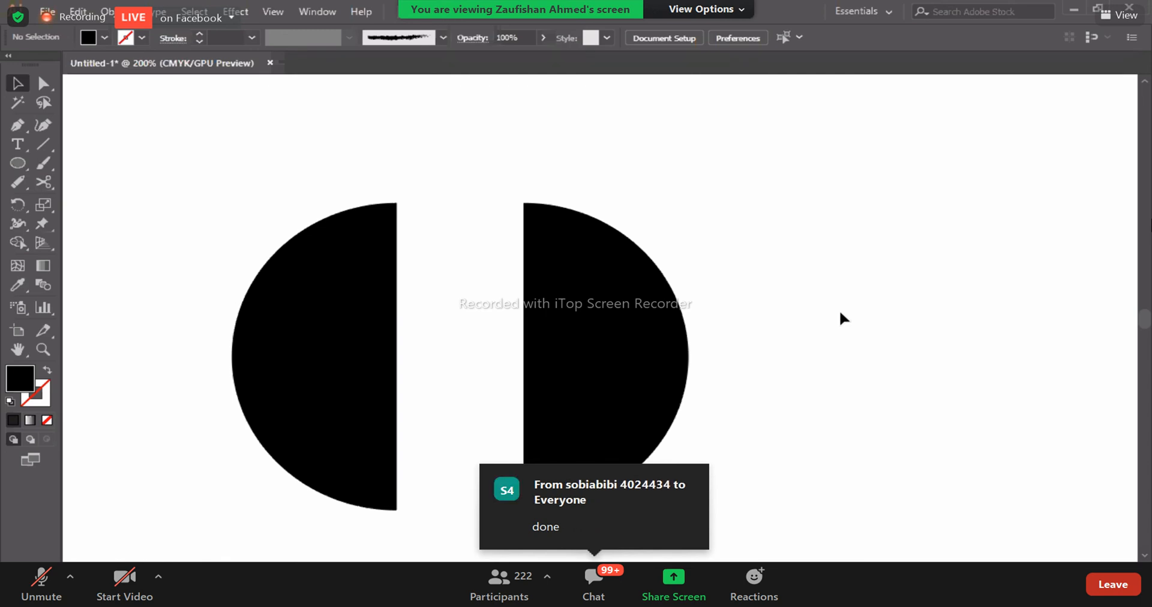
- Delete both half circles and draw a new black ellipse about 2.3 by 2.37 in
{"action": "left_click_drag", "start_coordinate": [353, 160], "coordinate": [618, 360]}
{"action": "key", "text": "Delete"}
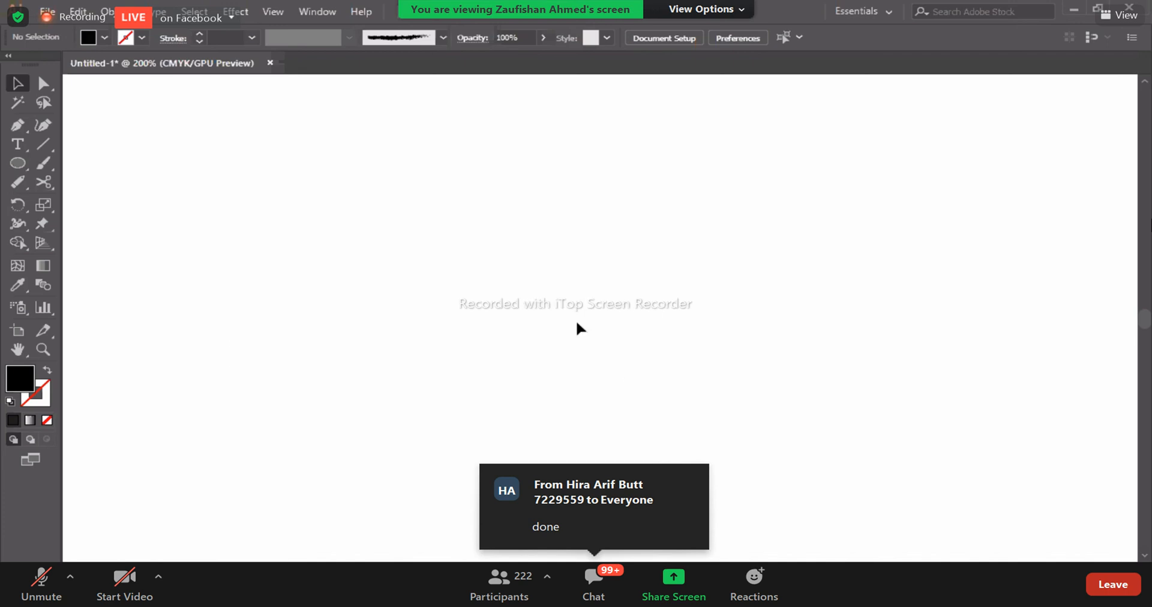
{"action": "left_click", "coordinate": [18, 163]}
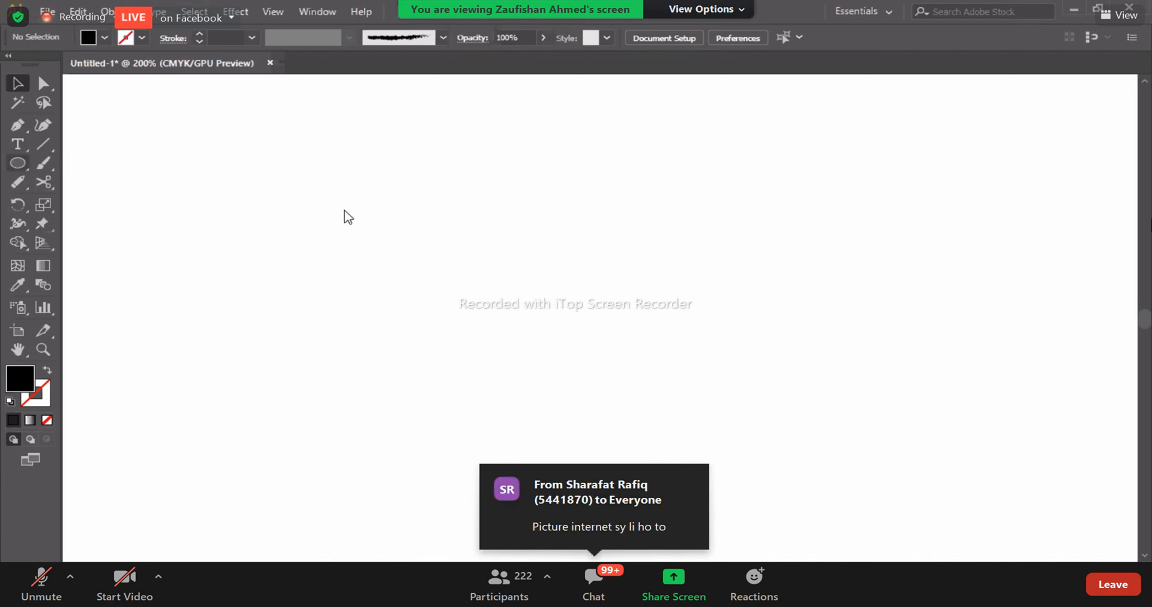
{"action": "left_click_drag", "start_coordinate": [335, 196], "coordinate": [615, 465]}
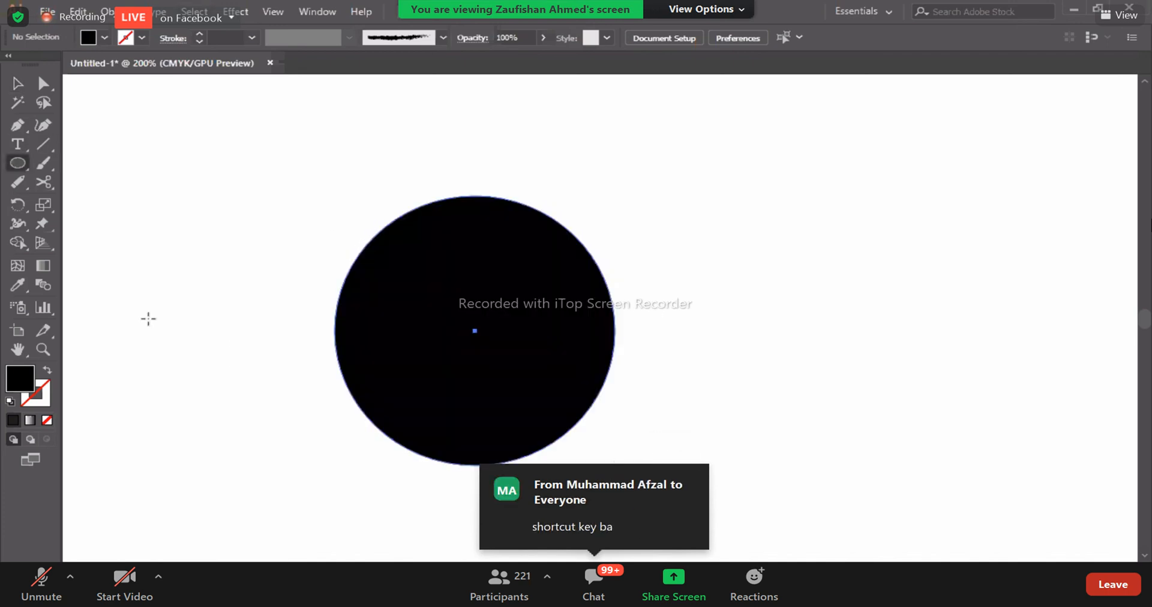
- Cut through the ellipse with the Knife tool along a wavy path from its upper-left edge to its lower-right edge
{"action": "left_click", "coordinate": [51, 181]}
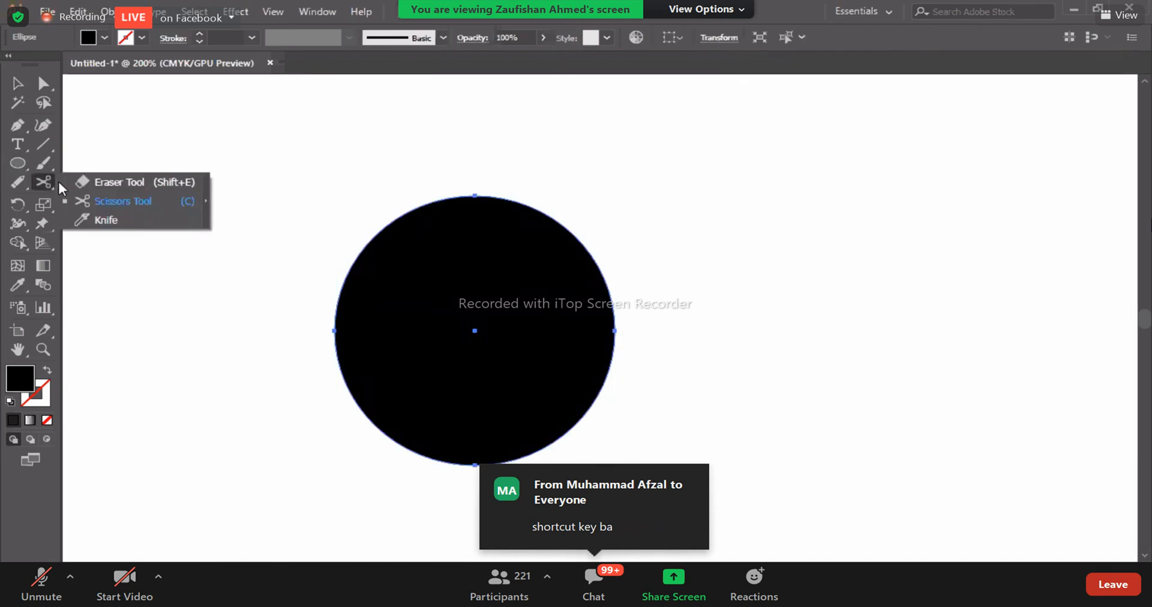
{"action": "left_click", "coordinate": [106, 220]}
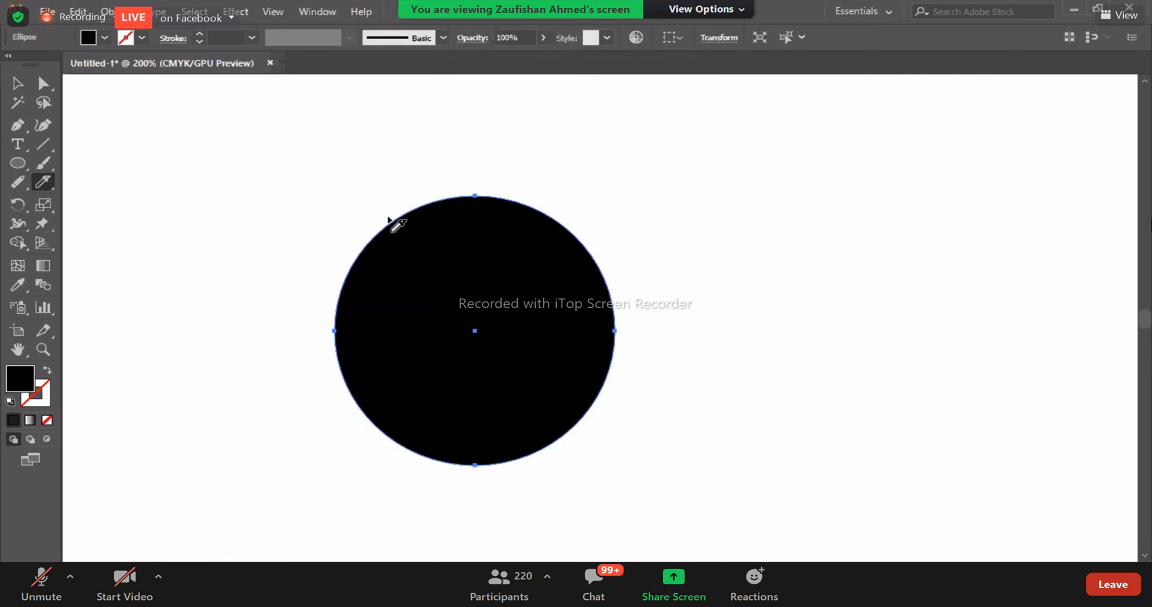
{"action": "mouse_move", "coordinate": [413, 191]}
{"action": "left_mouse_down"}
{"action": "mouse_move", "coordinate": [373, 252]}
{"action": "mouse_move", "coordinate": [468, 248]}
{"action": "mouse_move", "coordinate": [402, 327]}
{"action": "mouse_move", "coordinate": [416, 360]}
{"action": "mouse_move", "coordinate": [447, 324]}
{"action": "mouse_move", "coordinate": [560, 275]}
{"action": "mouse_move", "coordinate": [510, 315]}
{"action": "mouse_move", "coordinate": [468, 385]}
{"action": "mouse_move", "coordinate": [557, 343]}
{"action": "mouse_move", "coordinate": [532, 406]}
{"action": "mouse_move", "coordinate": [471, 451]}
{"action": "mouse_move", "coordinate": [506, 458]}
{"action": "mouse_move", "coordinate": [593, 429]}
{"action": "left_mouse_up"}
{"action": "left_click_drag", "start_coordinate": [650, 461], "coordinate": [657, 465]}
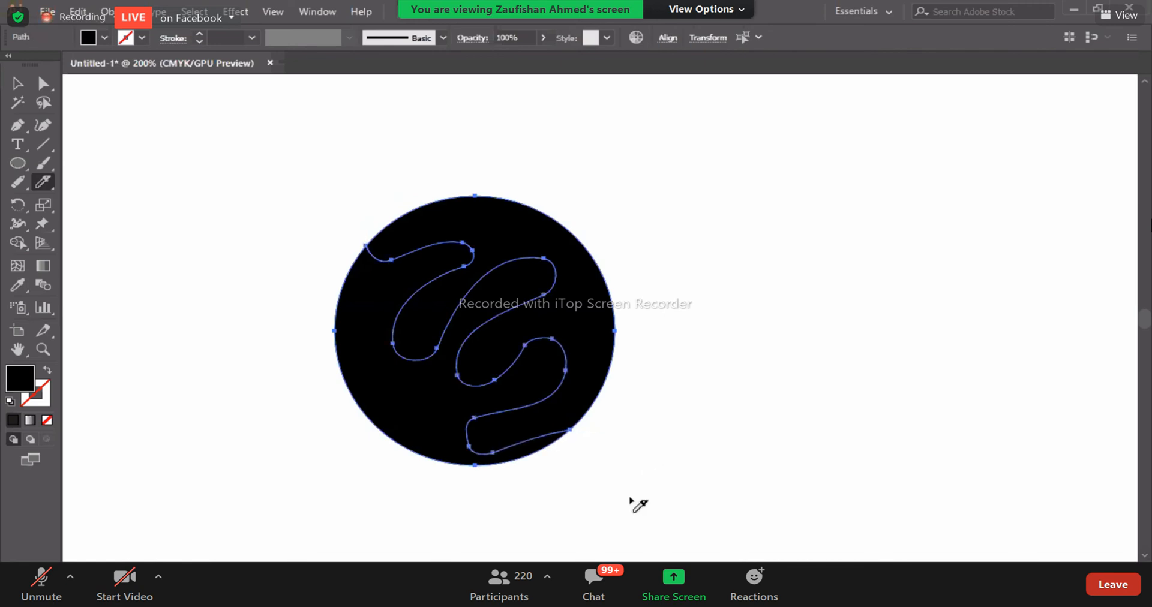
- Separate the two knife-cut ellipse pieces, moving one down to the left and the other up to the right
{"action": "left_click", "coordinate": [42, 86]}
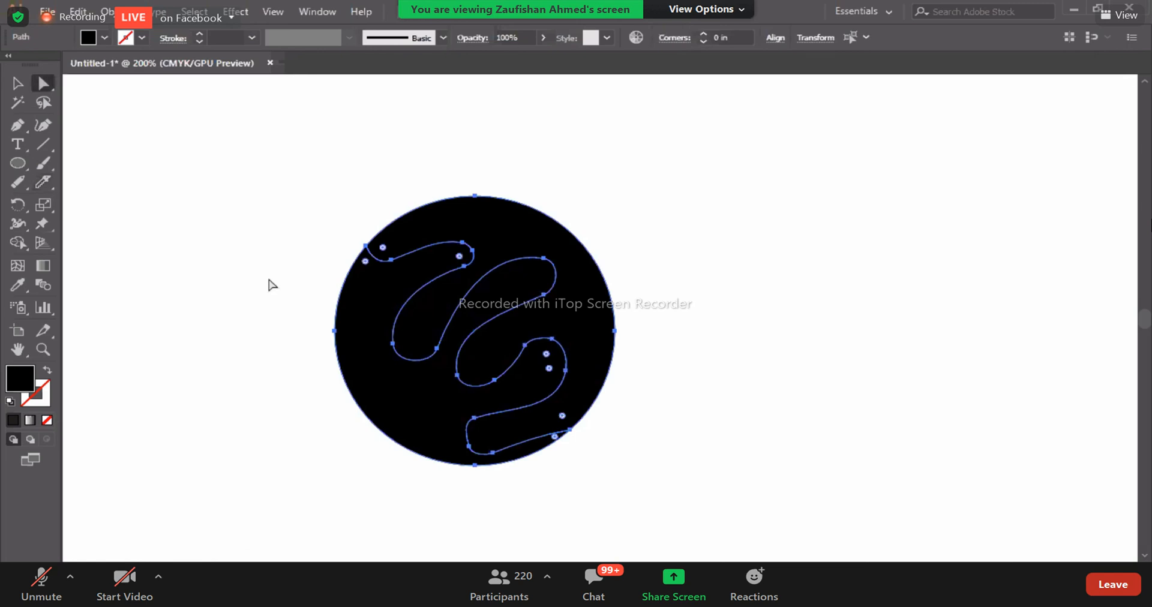
{"action": "left_click", "coordinate": [410, 406]}
{"action": "left_click_drag", "start_coordinate": [449, 408], "coordinate": [326, 440]}
{"action": "left_click_drag", "start_coordinate": [575, 305], "coordinate": [757, 254]}
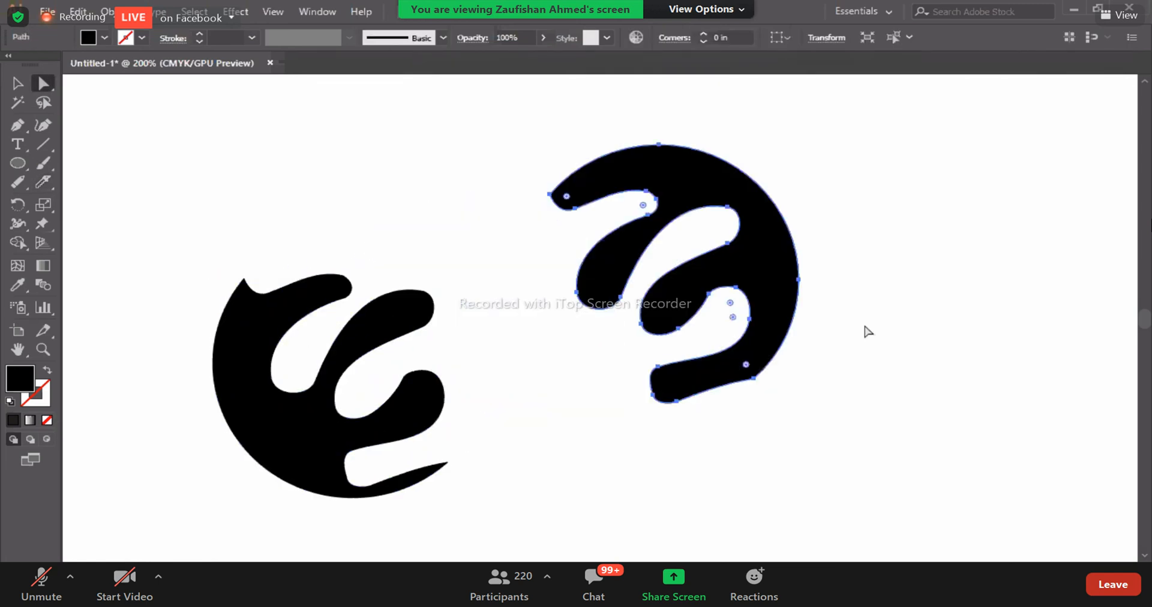
{"action": "left_click", "coordinate": [867, 331]}
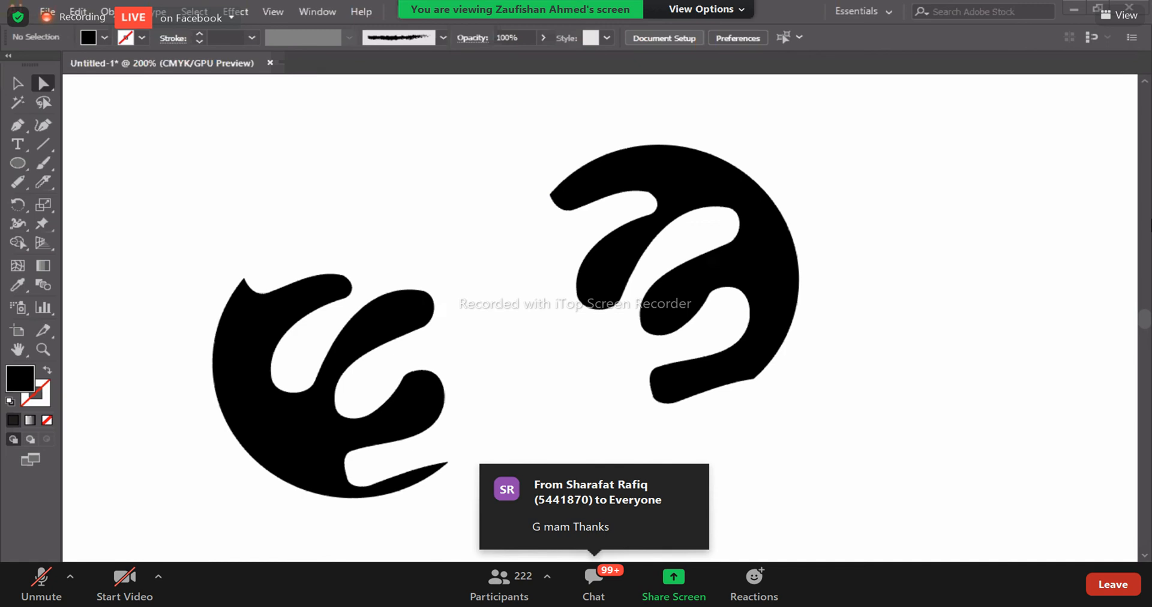
- Delete both ellipse pieces and draw a tilted black hexagon with the Polygon tool
{"action": "left_click_drag", "start_coordinate": [255, 159], "coordinate": [843, 507]}
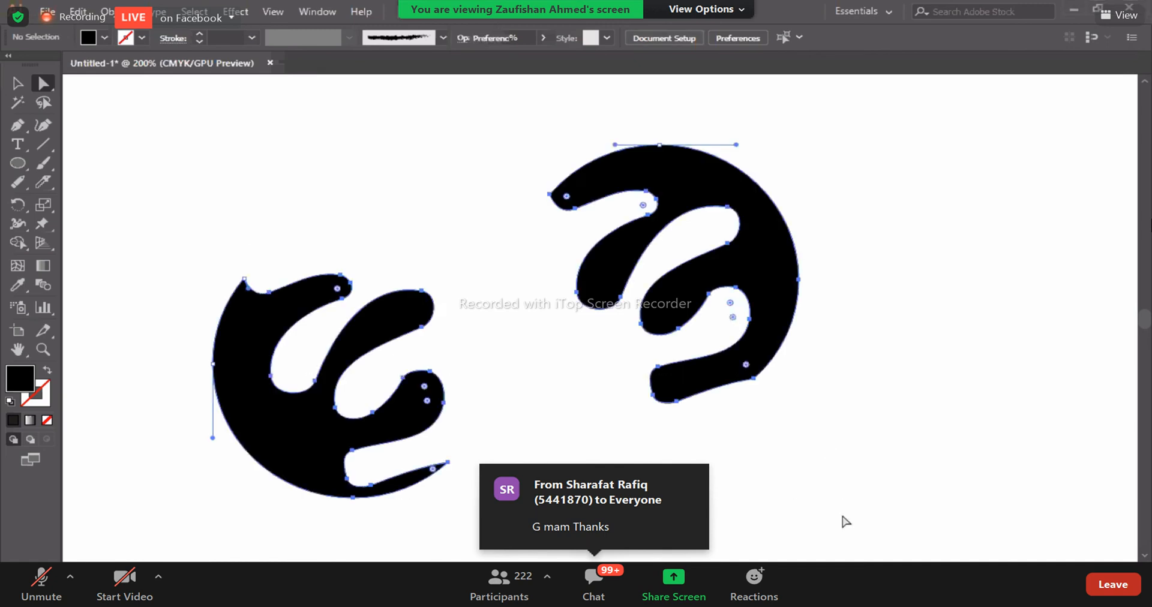
{"action": "key", "text": "Delete"}
{"action": "key", "text": "Delete"}
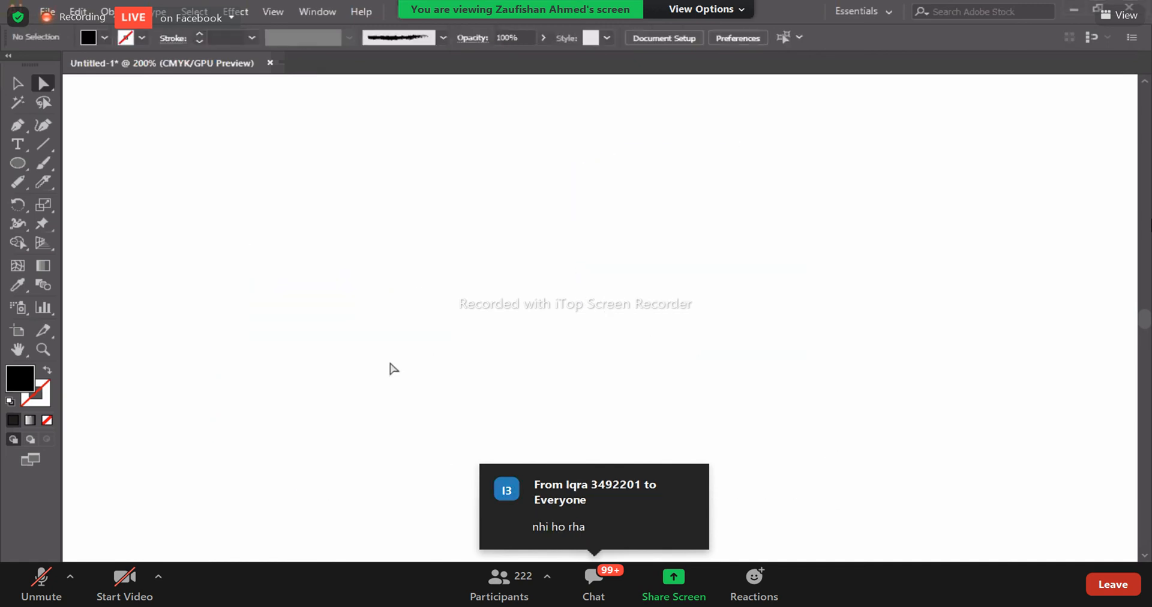
{"action": "left_click_drag", "start_coordinate": [23, 165], "coordinate": [95, 221]}
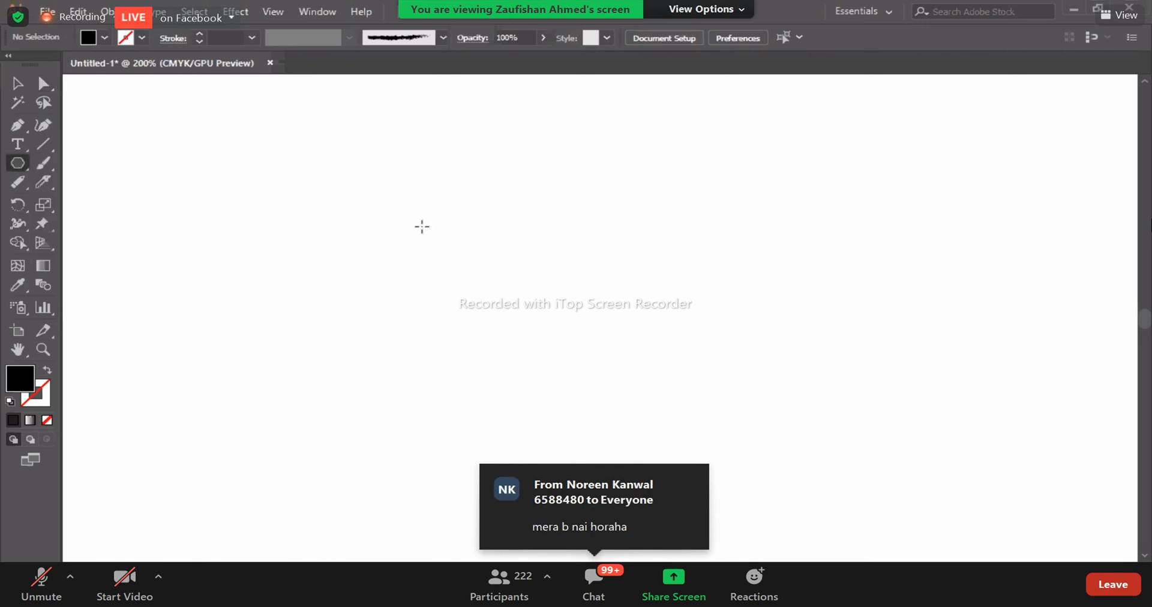
{"action": "mouse_move", "coordinate": [422, 226]}
{"action": "left_mouse_down"}
{"action": "mouse_move", "coordinate": [478, 289]}
{"action": "mouse_move", "coordinate": [579, 351]}
{"action": "left_mouse_up"}
{"action": "key", "text": "v"}
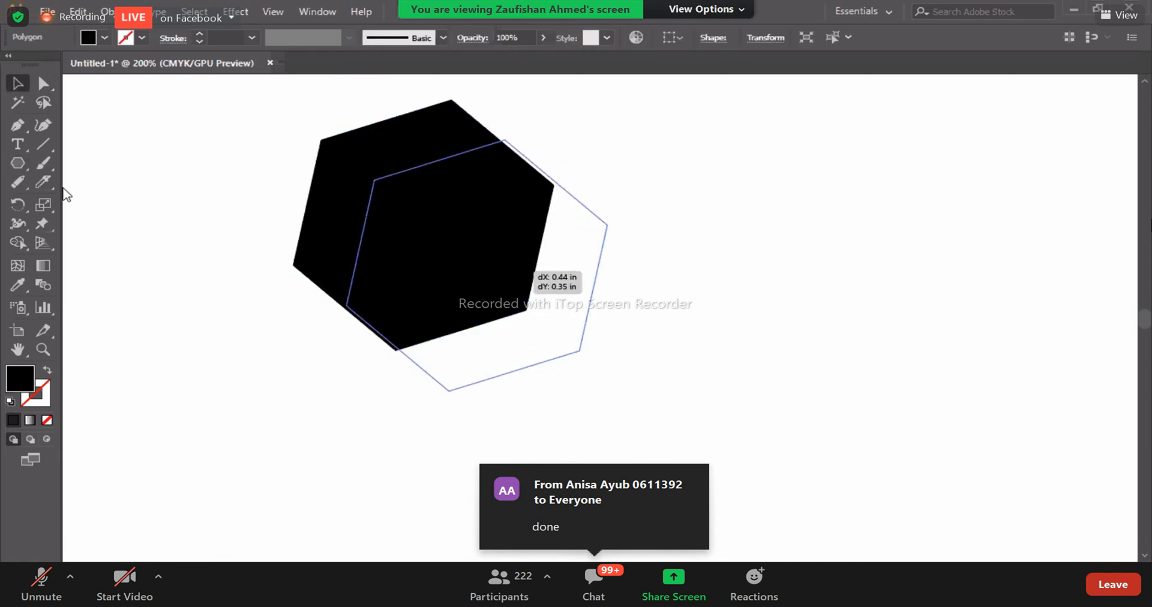
- Cut the hexagon with a wavy Knife path from its upper edge to its lower edge and move the left piece away
{"action": "mouse_move", "coordinate": [558, 260]}
{"action": "left_mouse_down"}
{"action": "mouse_move", "coordinate": [415, 316]}
{"action": "mouse_move", "coordinate": [517, 306]}
{"action": "mouse_move", "coordinate": [609, 335]}
{"action": "mouse_move", "coordinate": [507, 391]}
{"action": "mouse_move", "coordinate": [540, 408]}
{"action": "mouse_move", "coordinate": [585, 494]}
{"action": "left_mouse_up"}
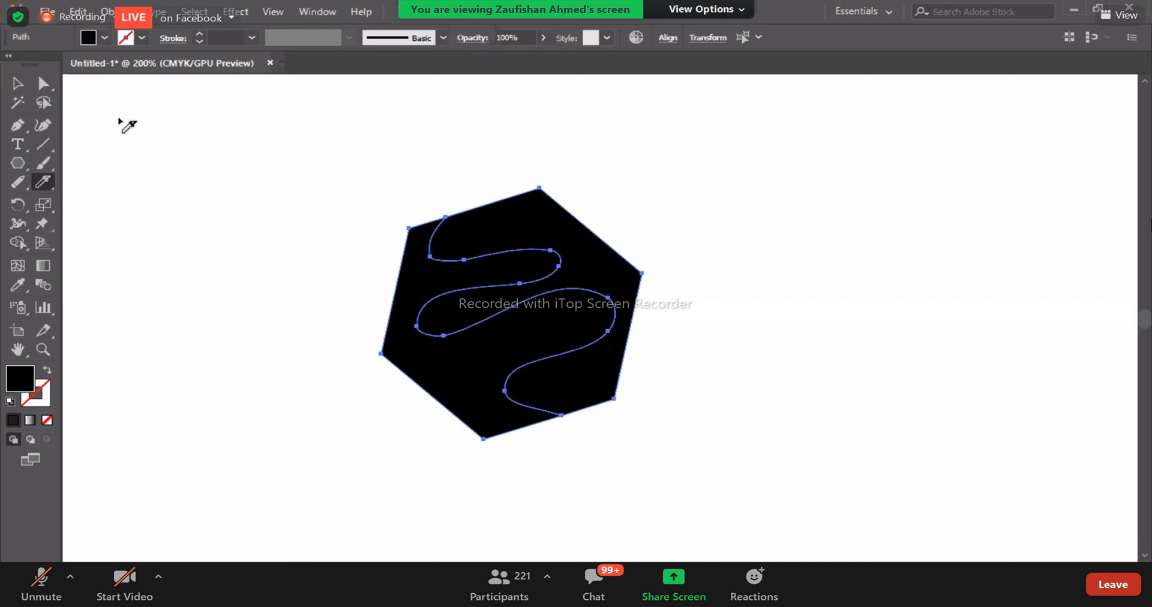
{"action": "left_click", "coordinate": [22, 88]}
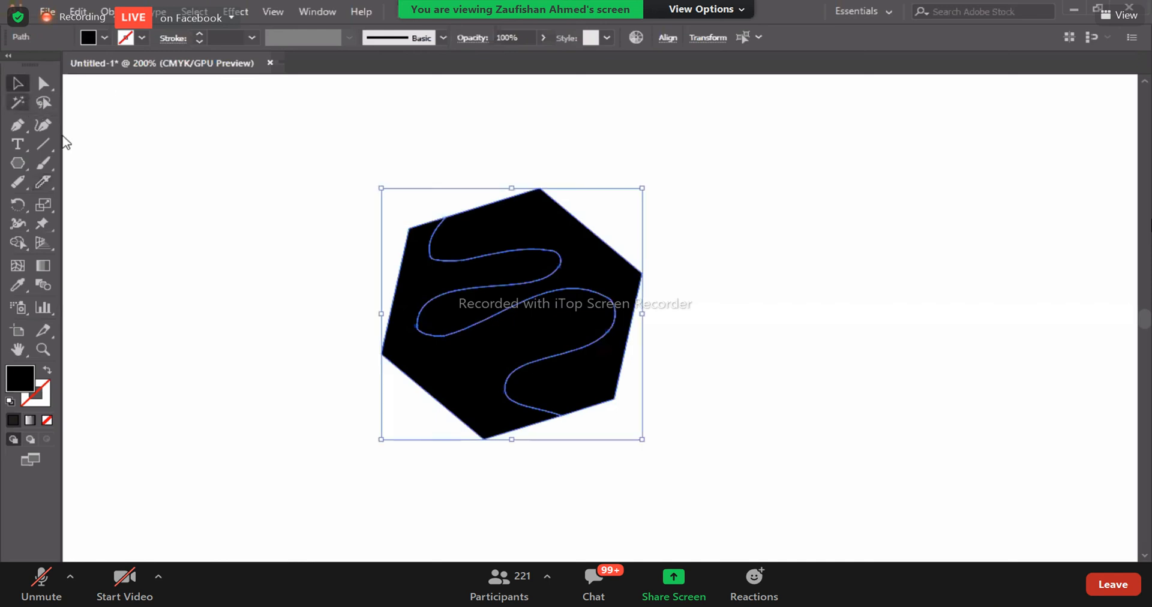
{"action": "left_click_drag", "start_coordinate": [463, 366], "coordinate": [352, 433]}
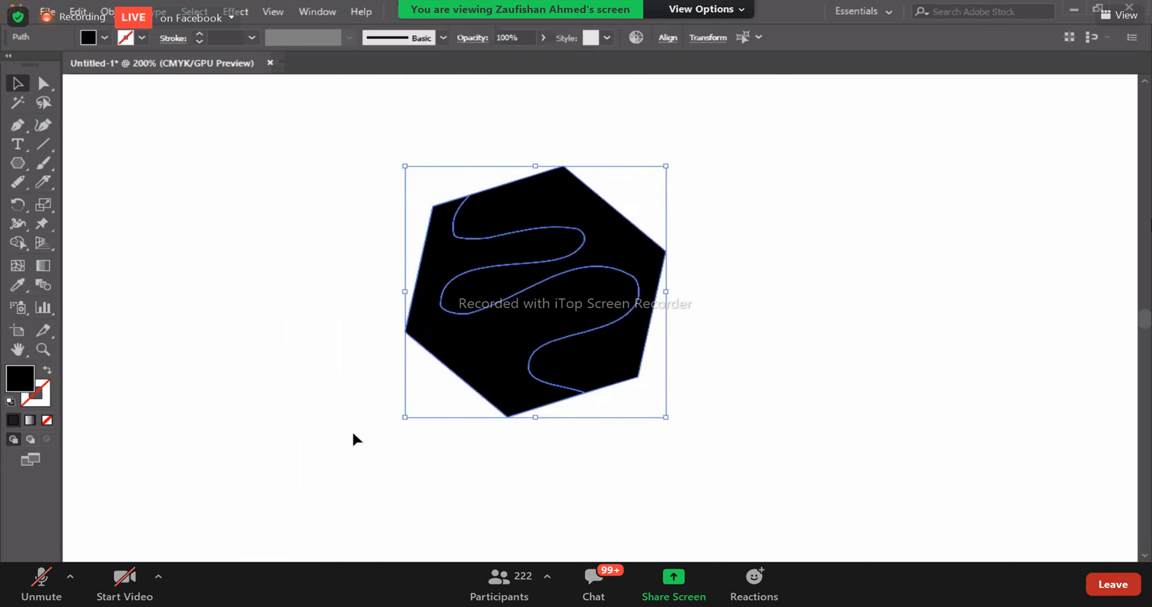
{"action": "left_click", "coordinate": [393, 360]}
{"action": "left_click_drag", "start_coordinate": [521, 331], "coordinate": [307, 411]}
{"action": "left_click", "coordinate": [559, 482]}
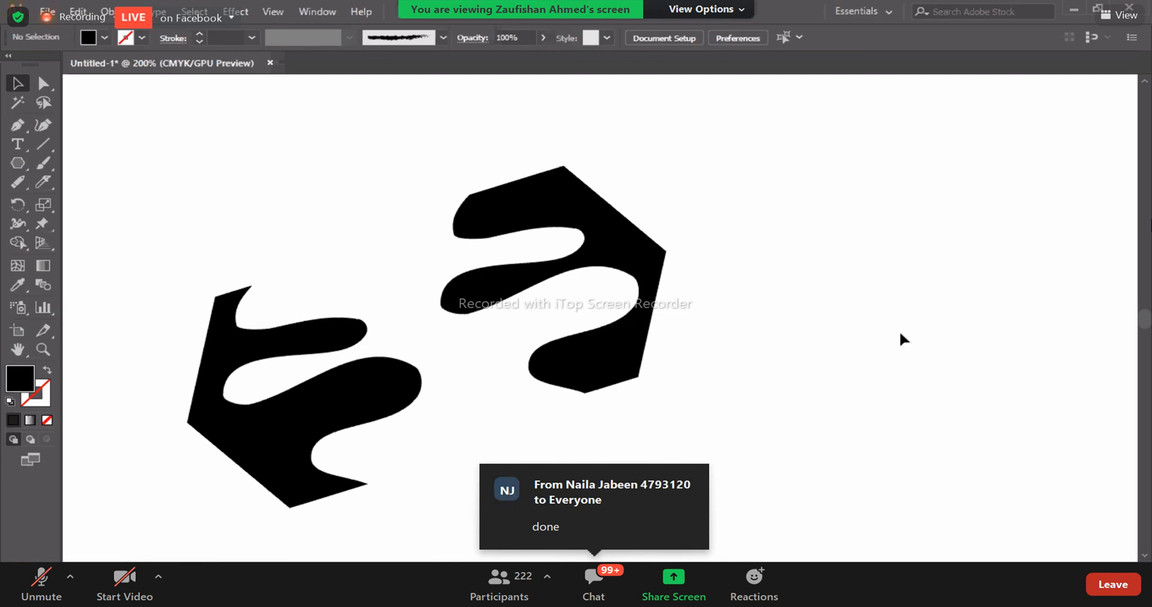
- Delete the two cut hexagon pieces to clear the artboard
{"action": "left_click_drag", "start_coordinate": [647, 286], "coordinate": [641, 309]}
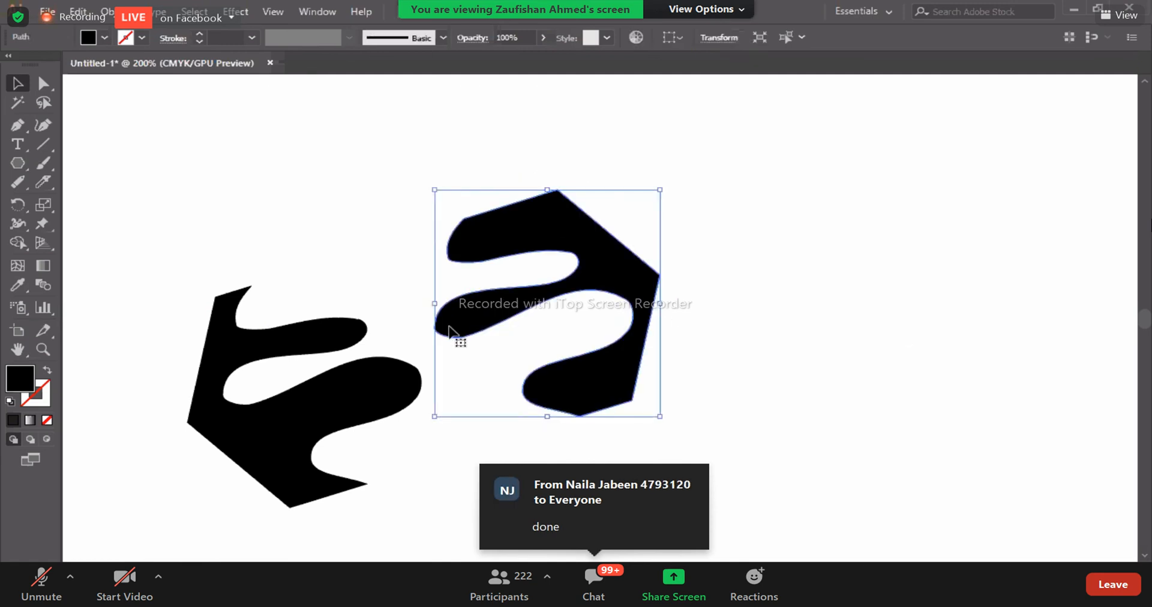
{"action": "key", "text": "Delete"}
{"action": "key", "text": "Delete"}
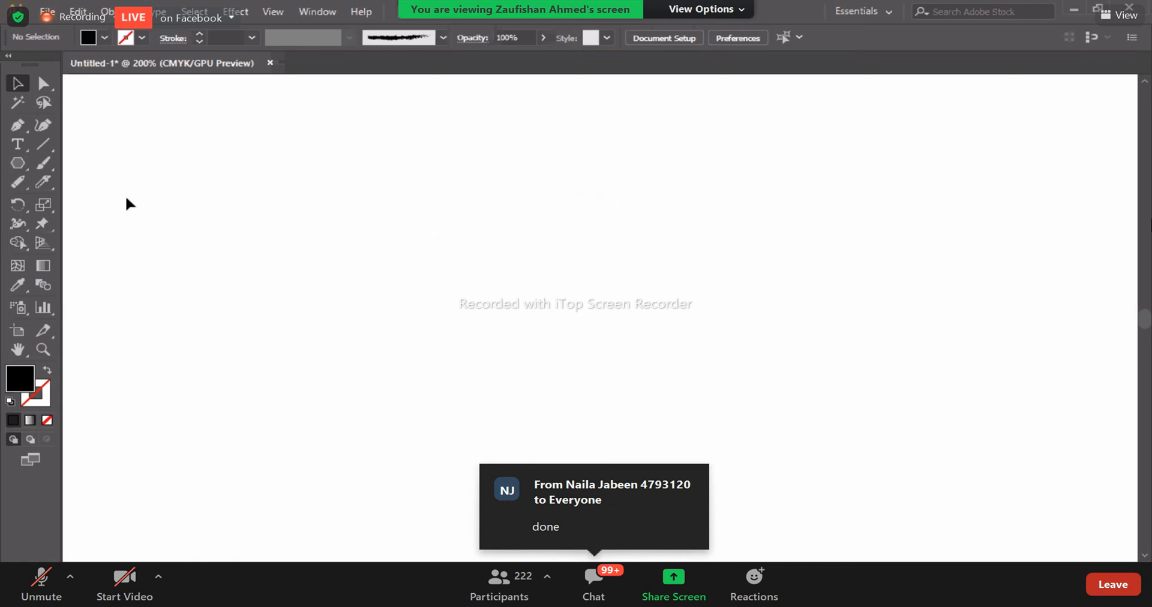
- Draw a slanted freehand line running down to the left with the Pencil tool
{"action": "left_click", "coordinate": [32, 183]}
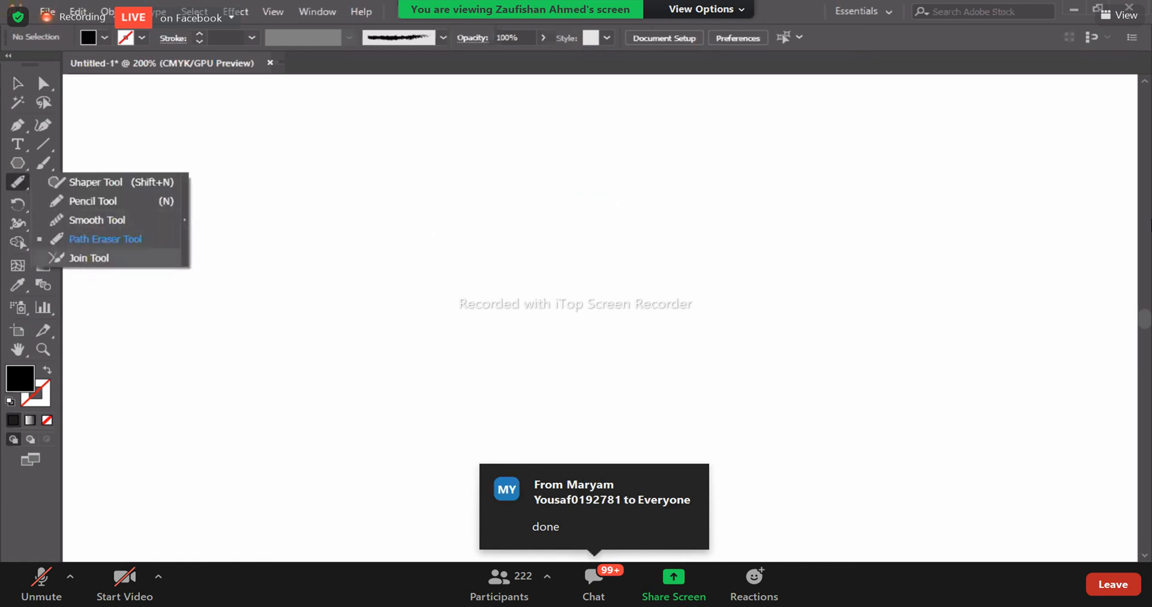
{"action": "left_click", "coordinate": [90, 200]}
{"action": "left_click_drag", "start_coordinate": [512, 202], "coordinate": [464, 348]}
{"action": "left_click_drag", "start_coordinate": [427, 458], "coordinate": [426, 459]}
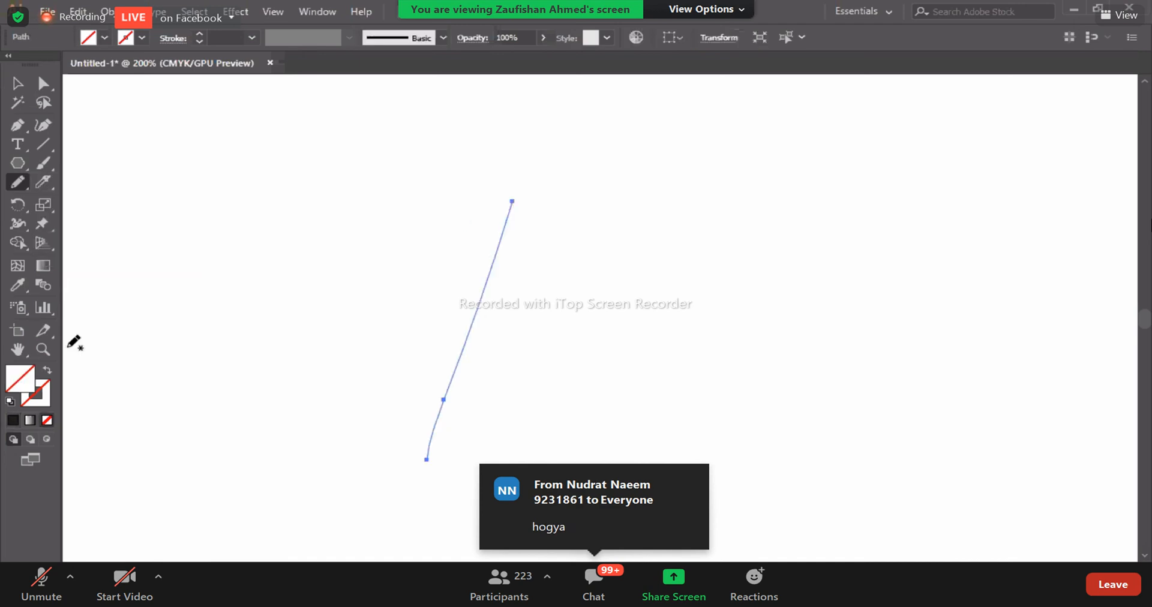
- Give the slanted freehand line no fill and a black 2 pt stroke
{"action": "left_click", "coordinate": [13, 420]}
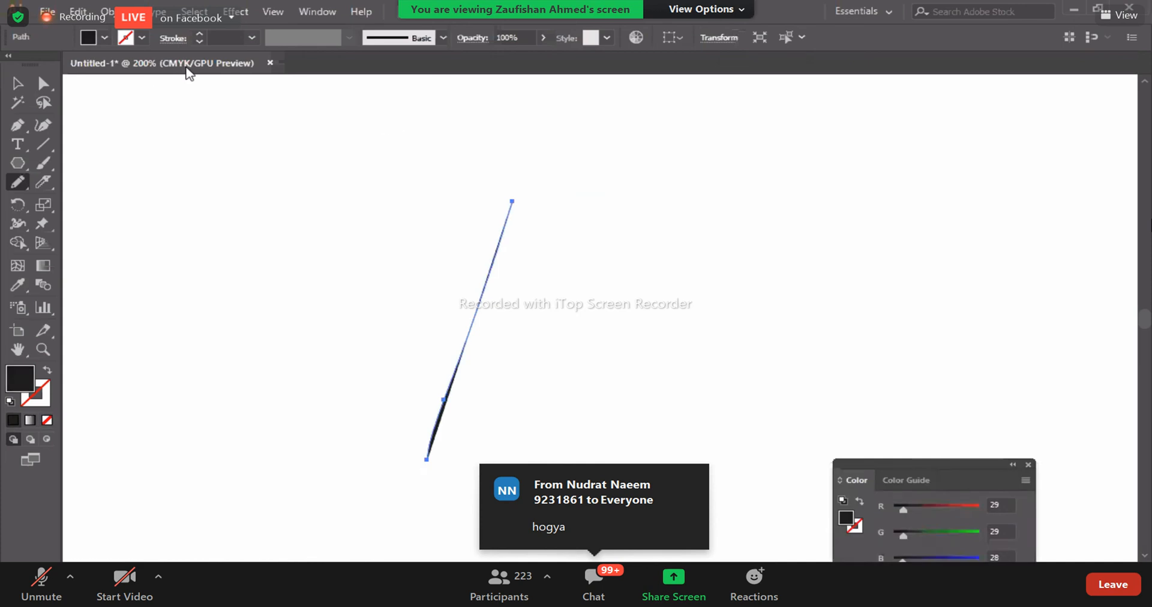
{"action": "left_click", "coordinate": [140, 38]}
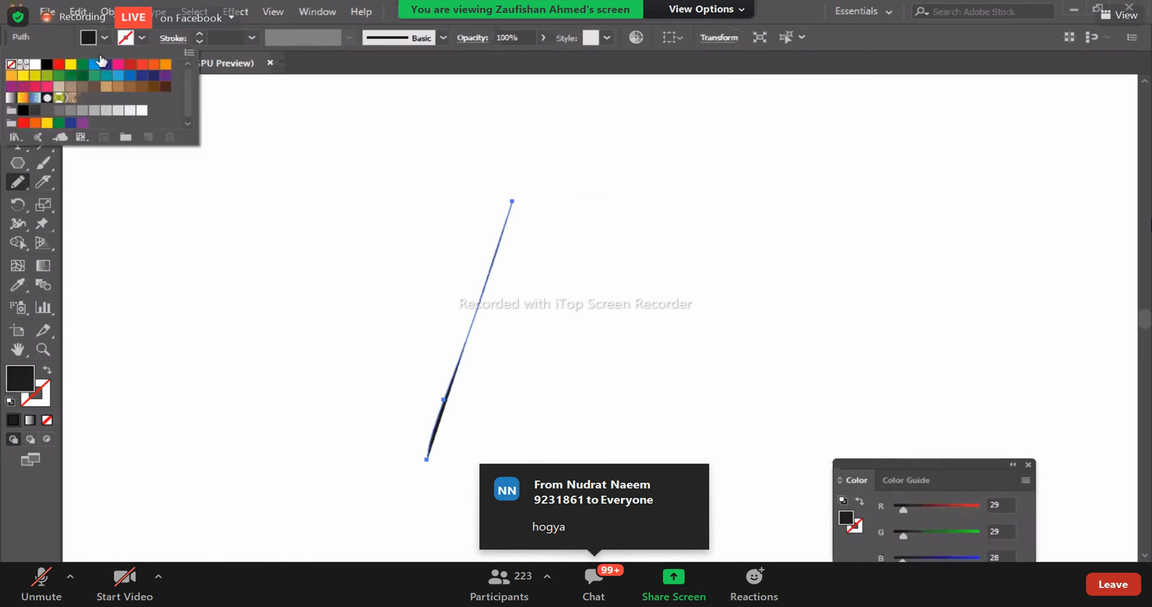
{"action": "left_click", "coordinate": [34, 64]}
{"action": "left_click", "coordinate": [47, 64]}
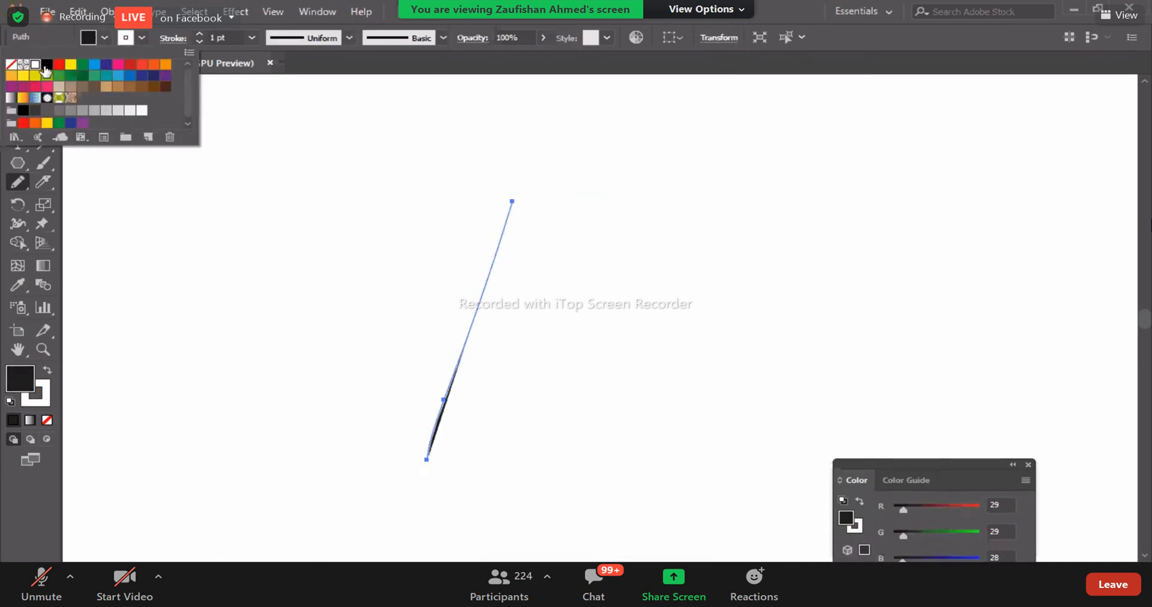
{"action": "left_click", "coordinate": [103, 37]}
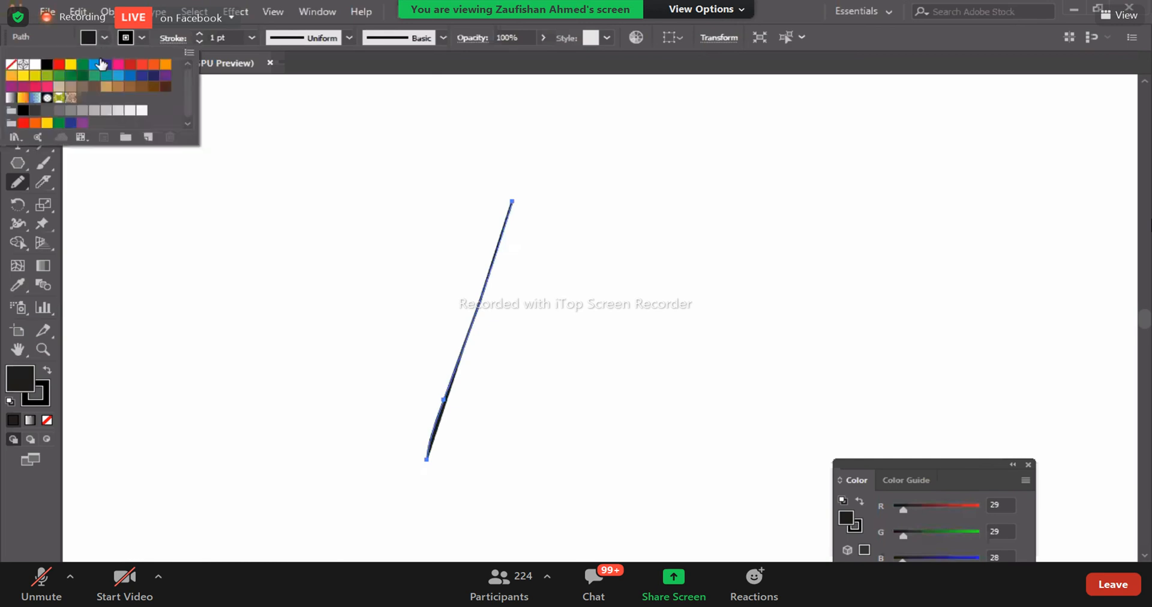
{"action": "left_click", "coordinate": [10, 65]}
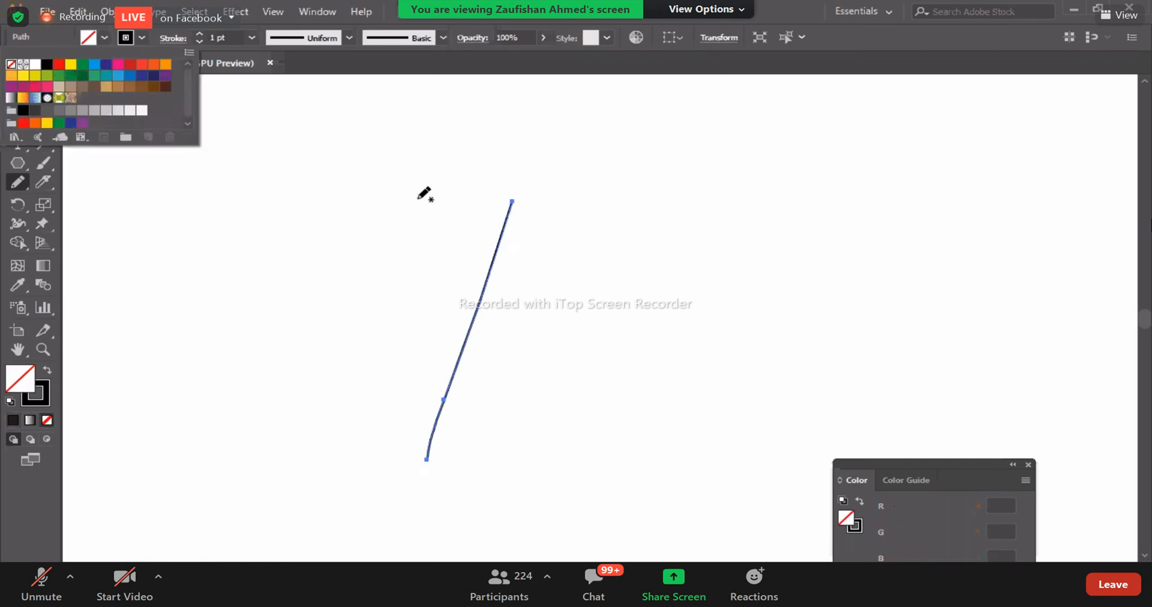
{"action": "left_click", "coordinate": [251, 37]}
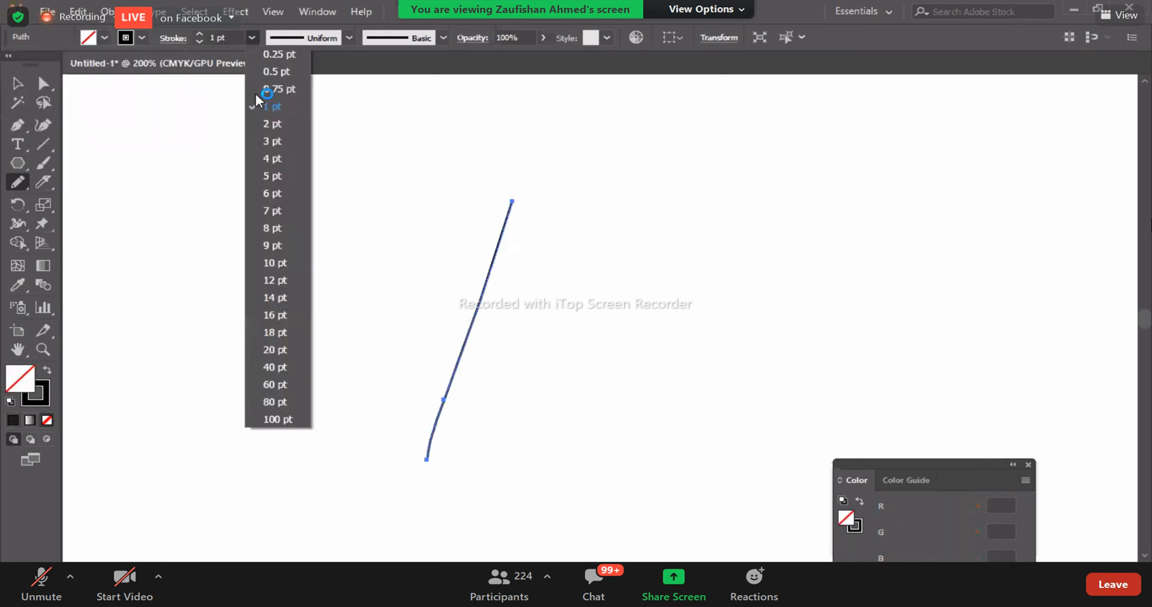
{"action": "left_click", "coordinate": [267, 139]}
- Draw a second freehand line descending to the right with the Pencil tool and move the slanted line left so the two cross
{"action": "mouse_move", "coordinate": [377, 216]}
{"action": "left_mouse_down"}
{"action": "mouse_move", "coordinate": [537, 382]}
{"action": "mouse_move", "coordinate": [612, 480]}
{"action": "left_mouse_up"}
{"action": "left_click", "coordinate": [17, 84]}
{"action": "mouse_move", "coordinate": [438, 410]}
{"action": "left_mouse_down"}
{"action": "mouse_move", "coordinate": [405, 436]}
{"action": "mouse_move", "coordinate": [393, 424]}
{"action": "left_mouse_up"}
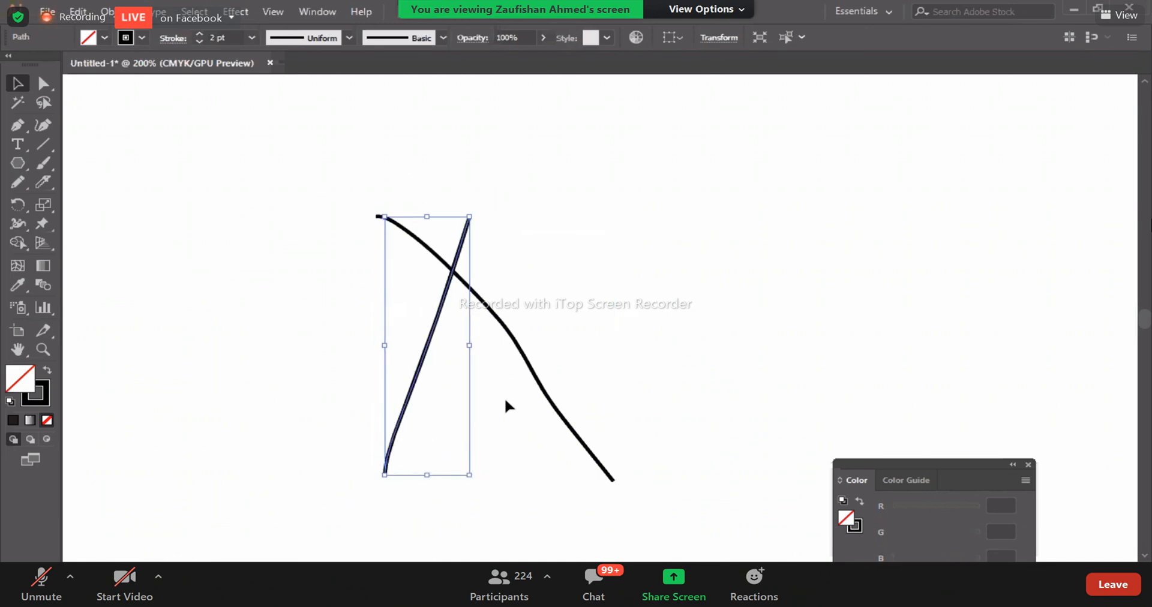
- Select both crossing lines and join them at their intersection with the Join tool, trimming the ends above it
{"action": "left_click_drag", "start_coordinate": [360, 166], "coordinate": [583, 411]}
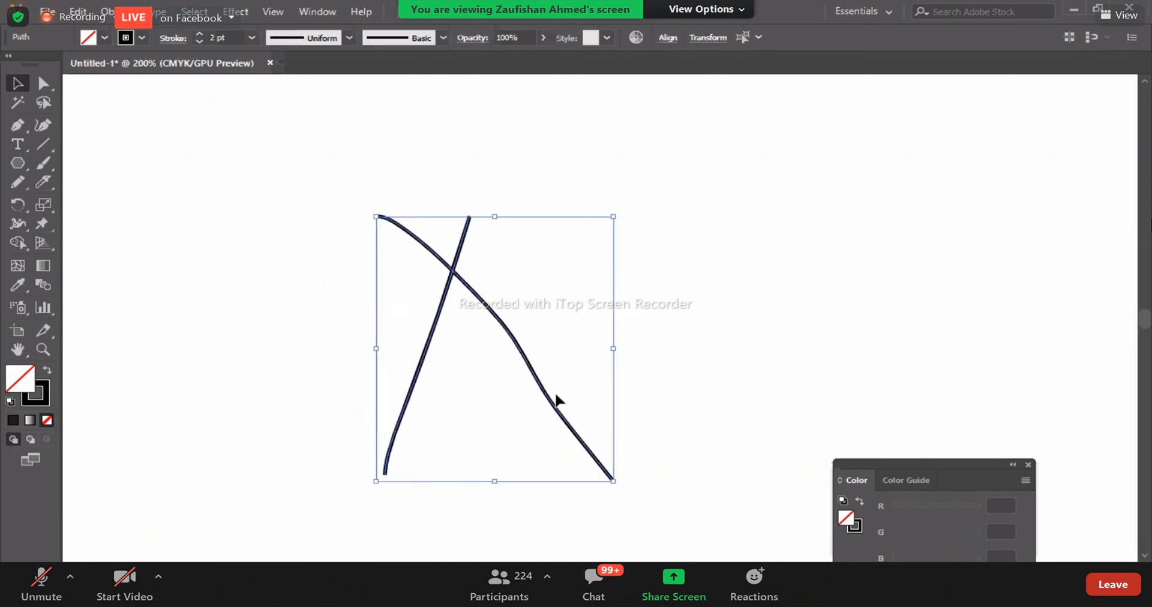
{"action": "left_click", "coordinate": [16, 182]}
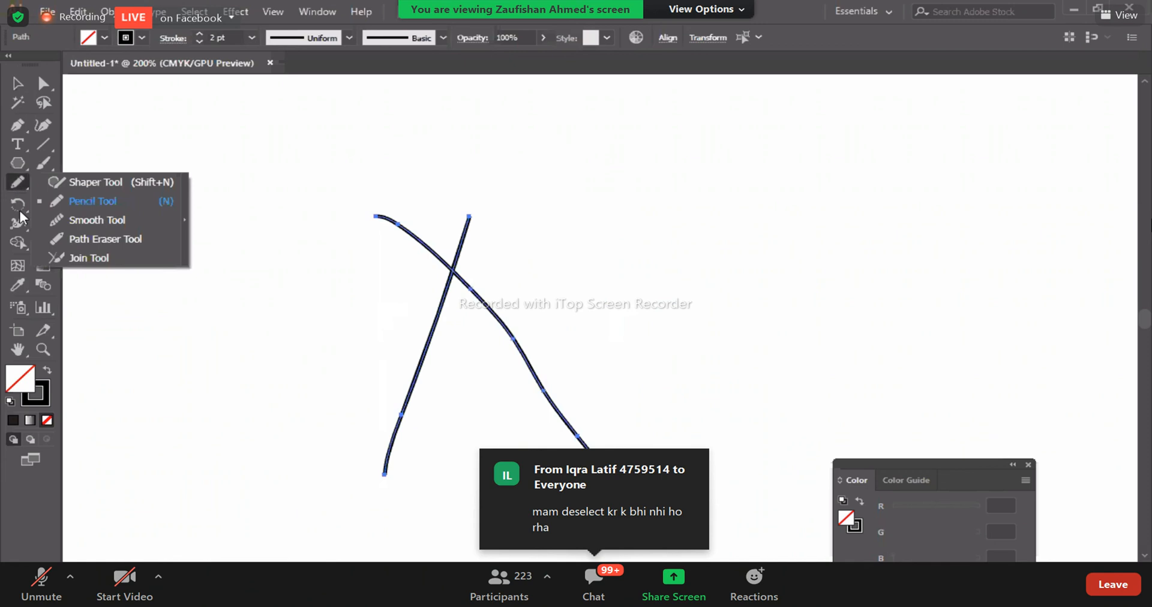
{"action": "left_click", "coordinate": [69, 261]}
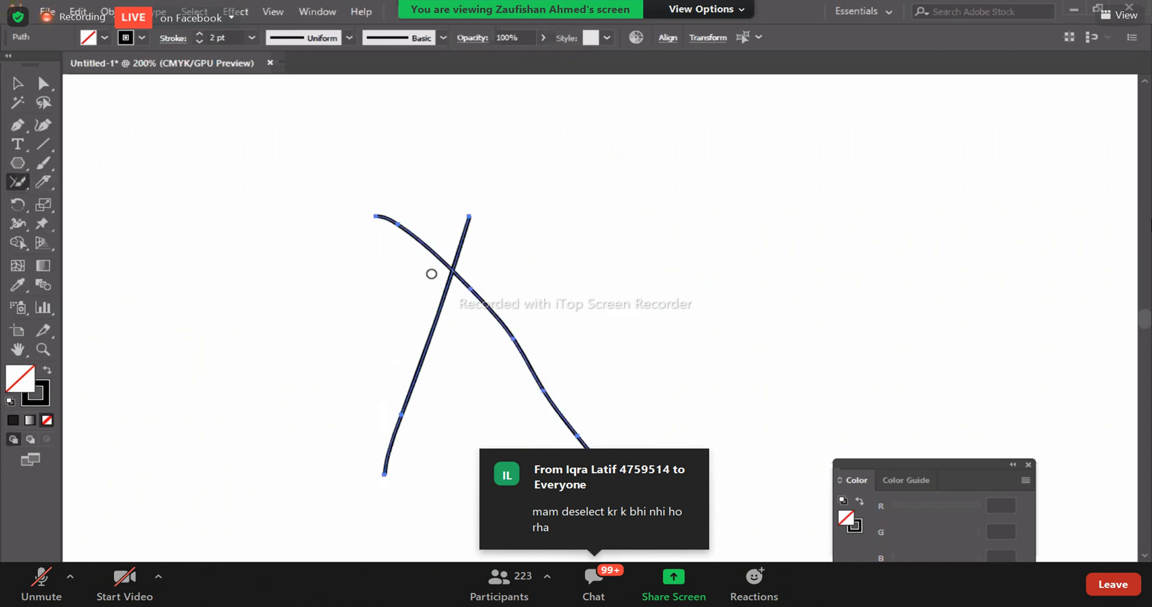
{"action": "left_click_drag", "start_coordinate": [431, 273], "coordinate": [471, 303]}
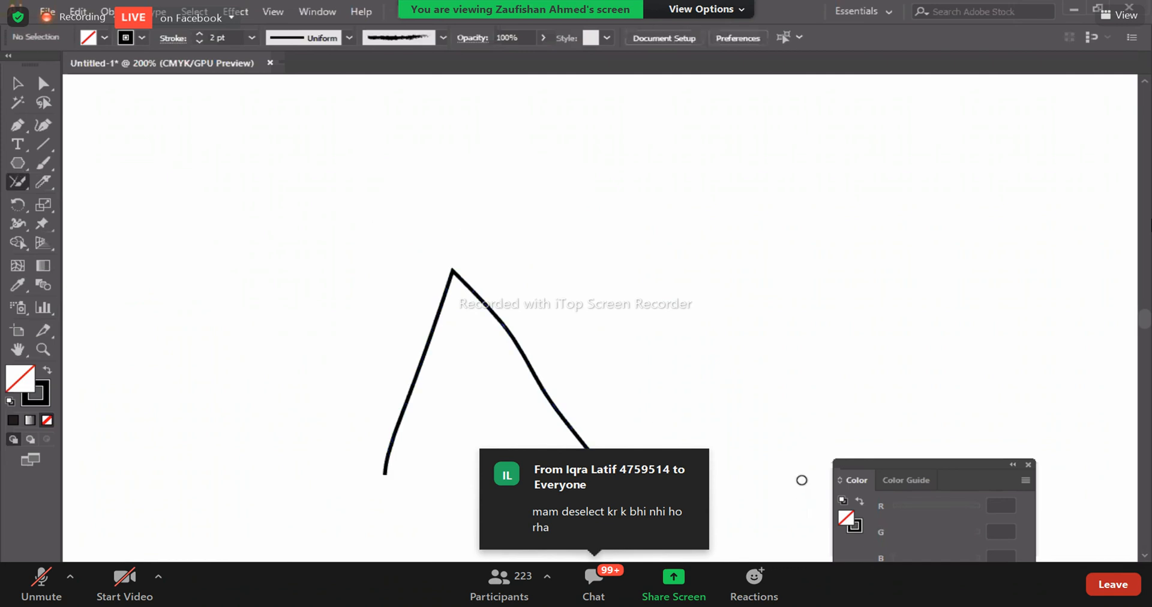
- Move the joined path as one piece to the middle of the canvas, close the Color panel and deselect the path
{"action": "key", "text": "v"}
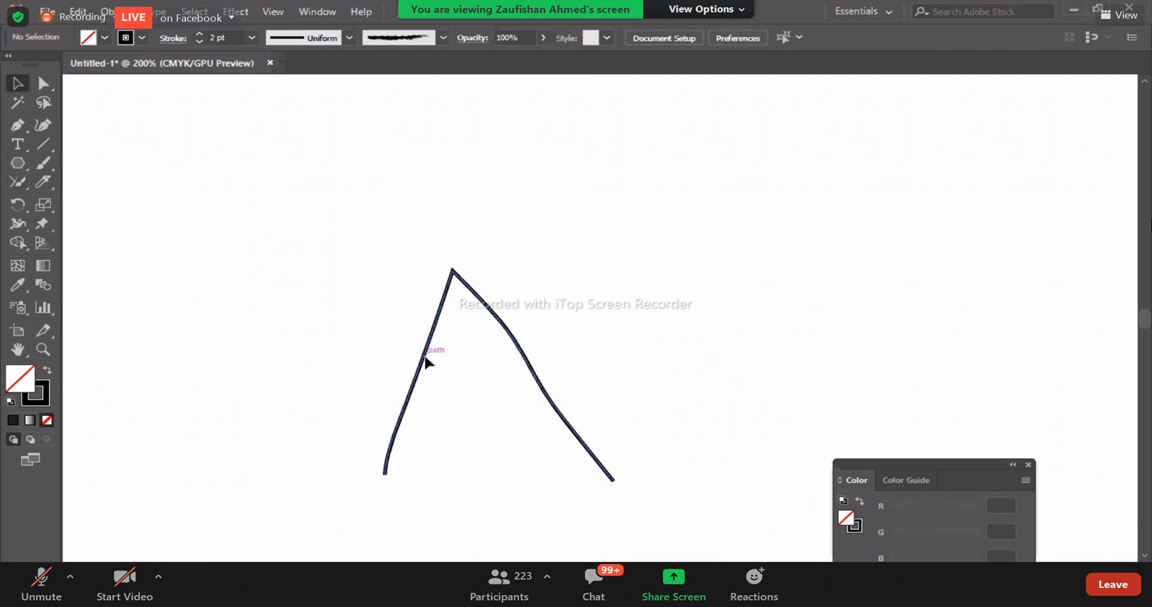
{"action": "left_click_drag", "start_coordinate": [425, 360], "coordinate": [350, 268]}
{"action": "key", "text": "ctrl+shift+a"}
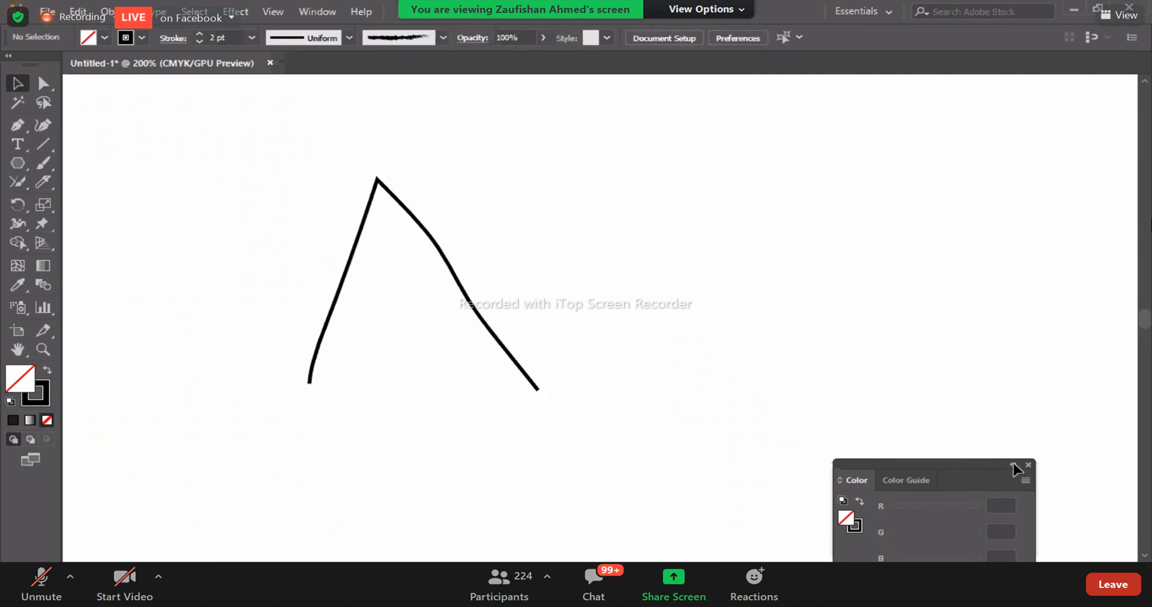
{"action": "left_click", "coordinate": [1027, 465]}
{"action": "left_click_drag", "start_coordinate": [472, 304], "coordinate": [646, 330]}
{"action": "key", "text": "ctrl+shift+a"}
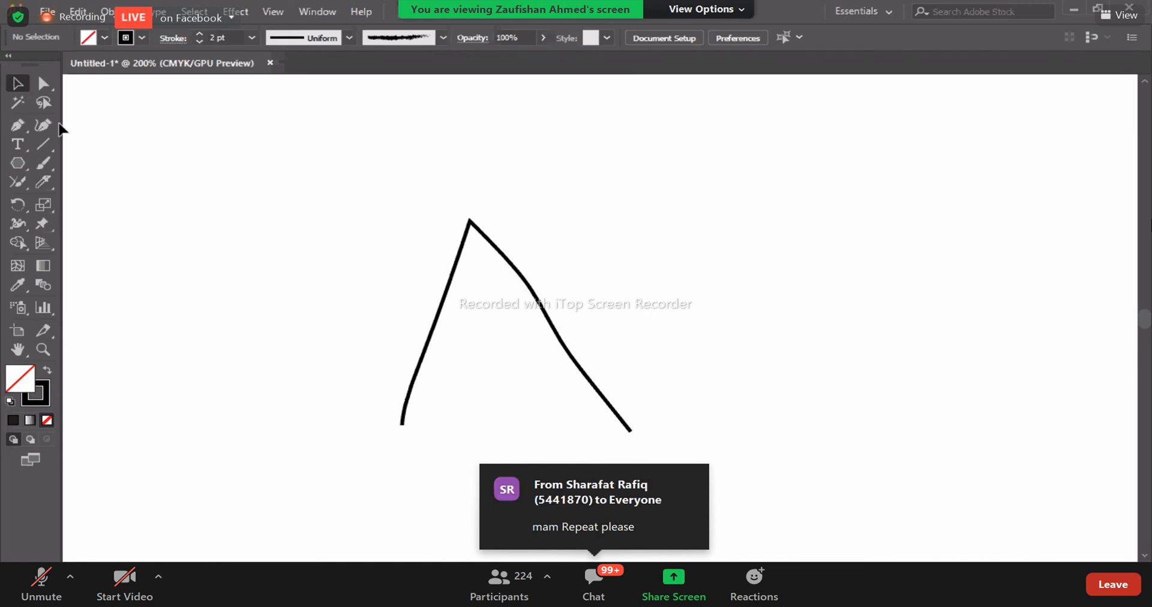
{"action": "left_click", "coordinate": [45, 84]}
{"action": "left_click", "coordinate": [21, 84]}
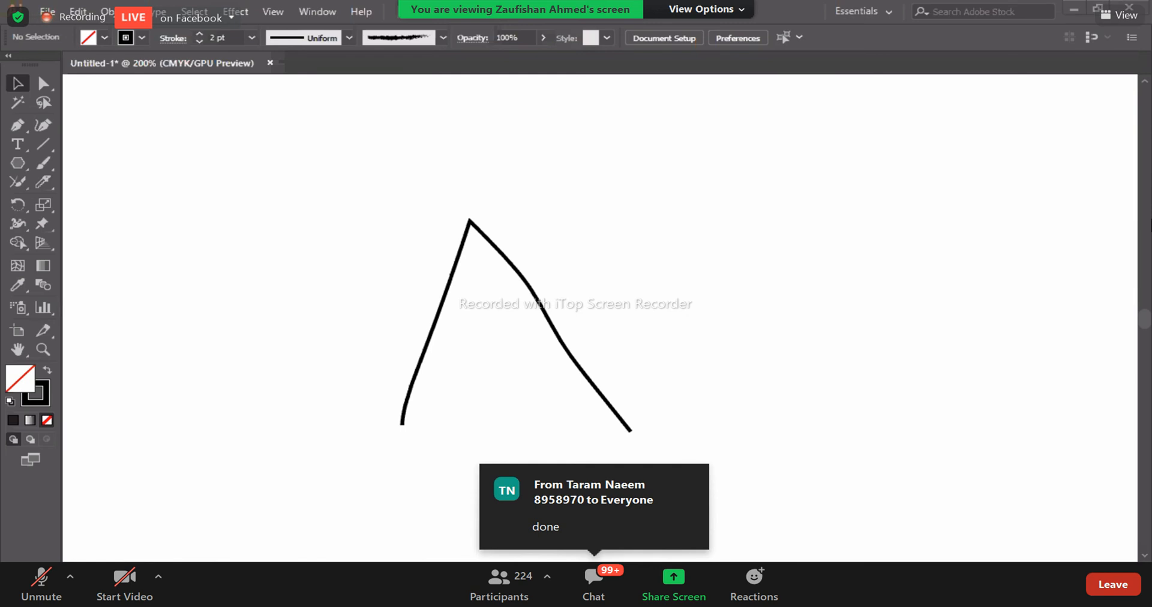
- Switch to the browser showing the ERC-Creative Design 1-Dec 21 Facebook group
{"action": "key", "text": "alt+Tab"}
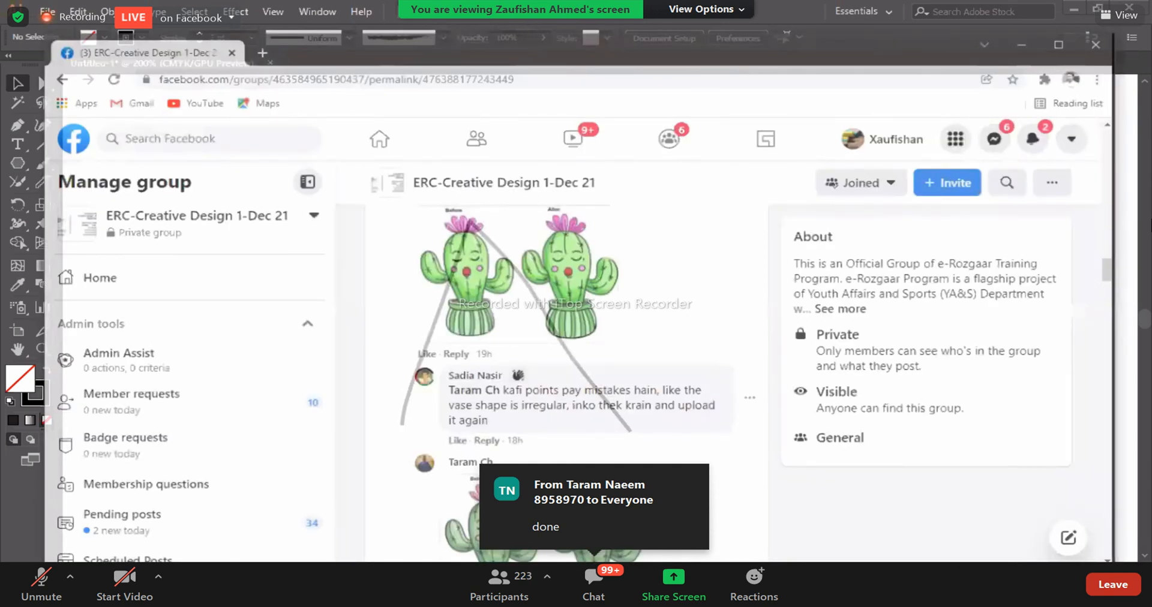